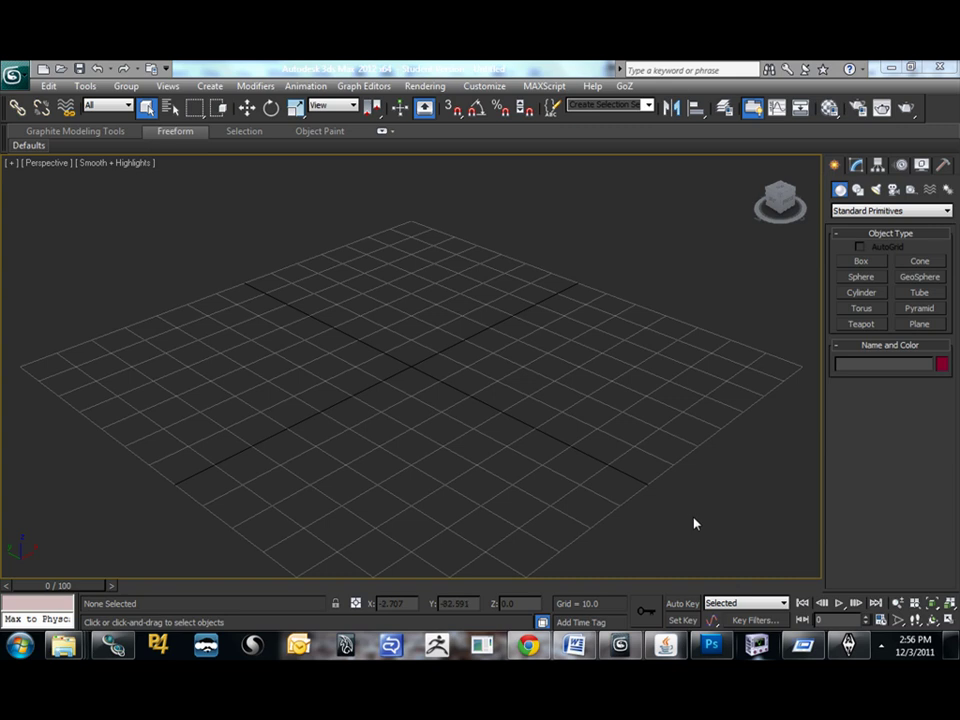
Open the Skyrim - Meshes.bsa archive in the Fallout 3 Archive Utility.
left_click(665, 645)
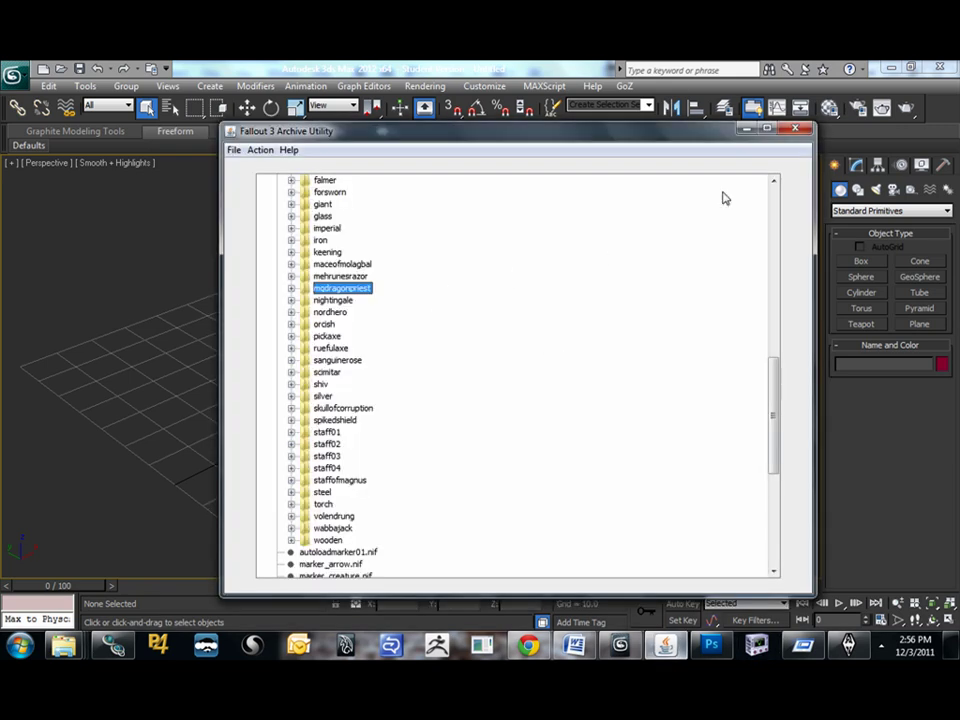
left_click(233, 149)
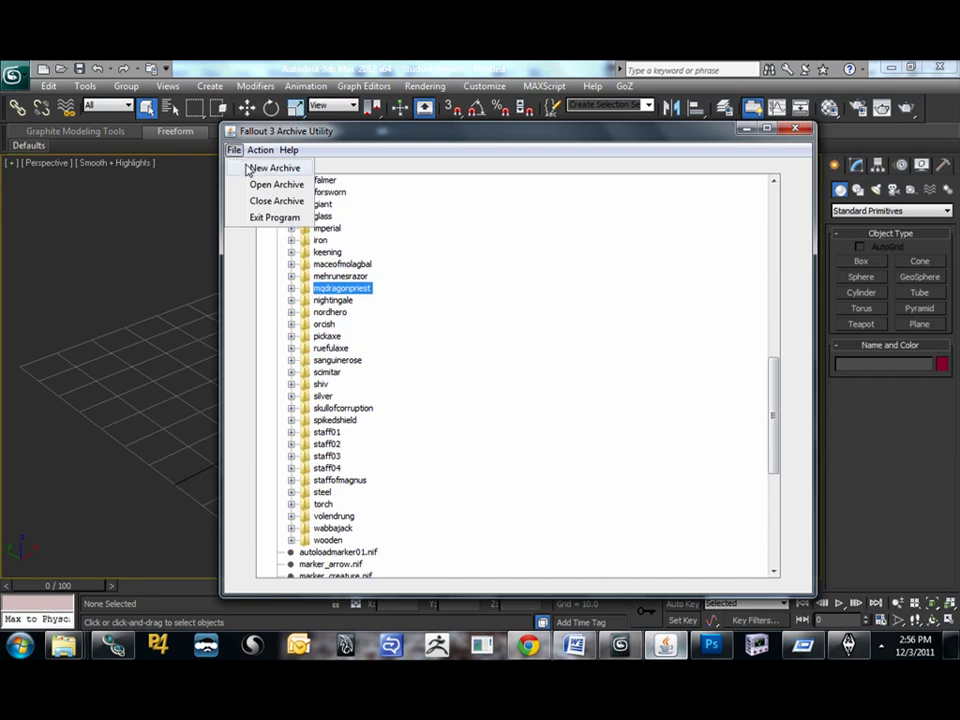
left_click(252, 185)
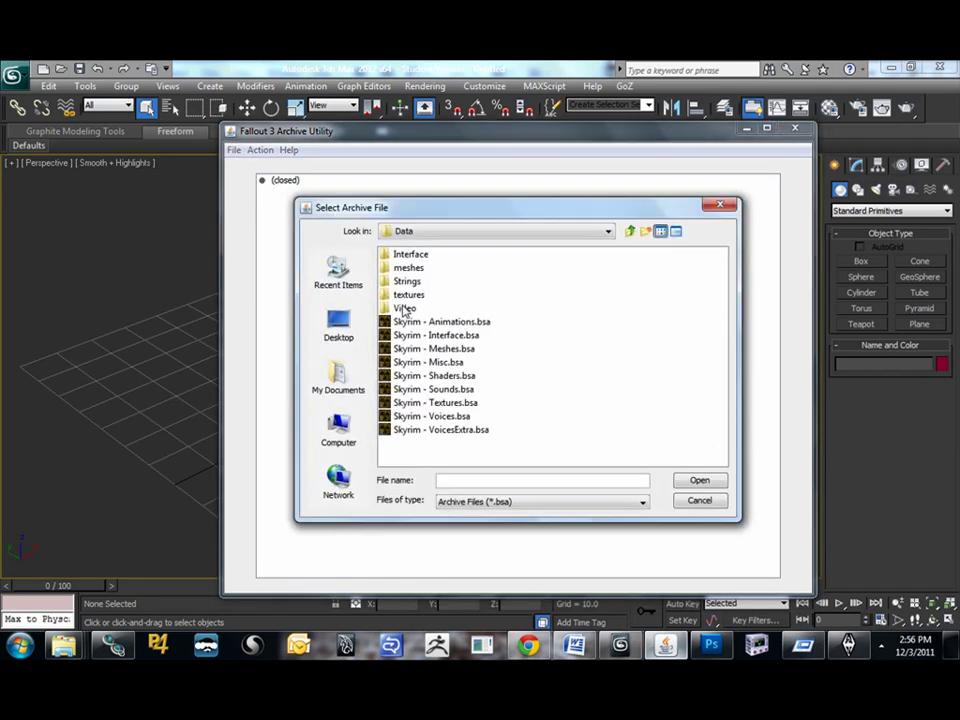
double_click(405, 349)
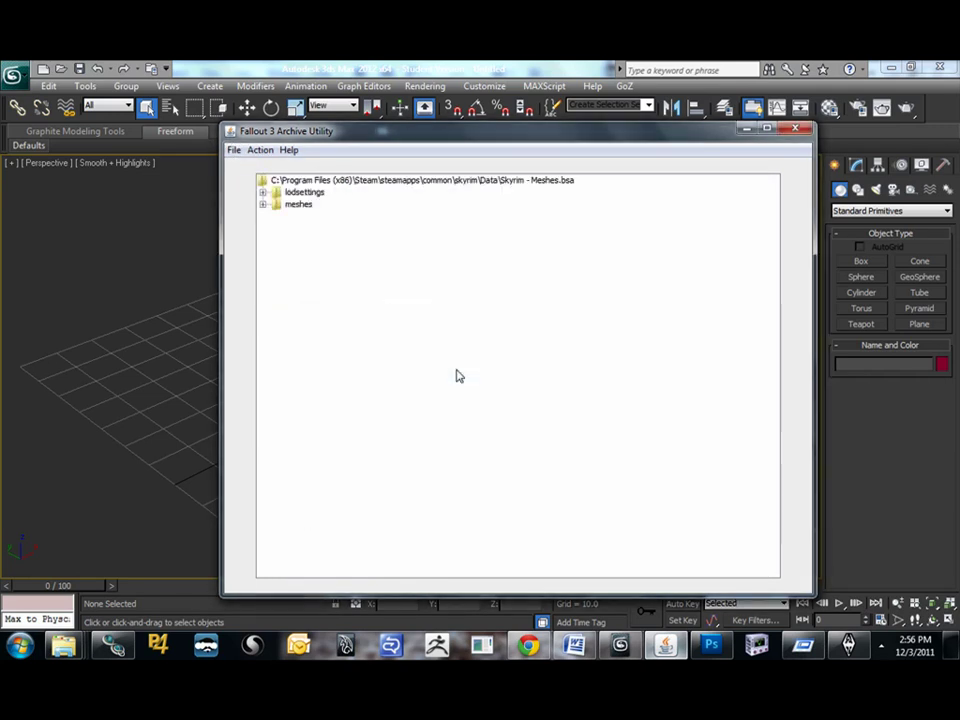
Select every .nif in meshes\weapons\iron, from 1stpersonironbattleaxe.nif through warhammer.nif.
left_click(262, 205)
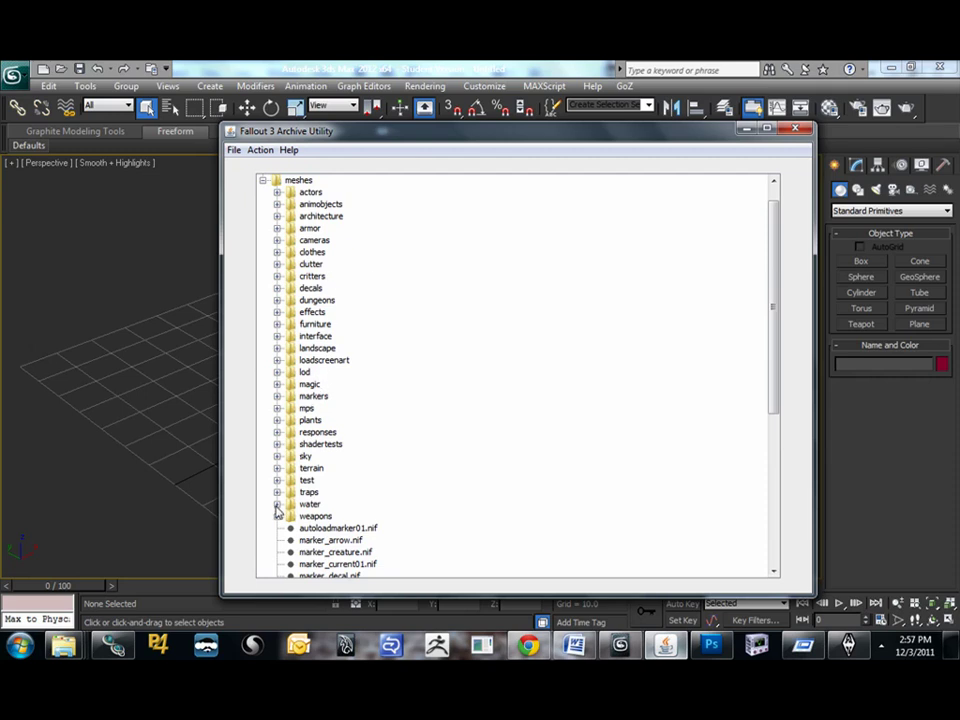
left_click(278, 516)
scroll(285, 490, "down", 3)
scroll(291, 472, "down", 2)
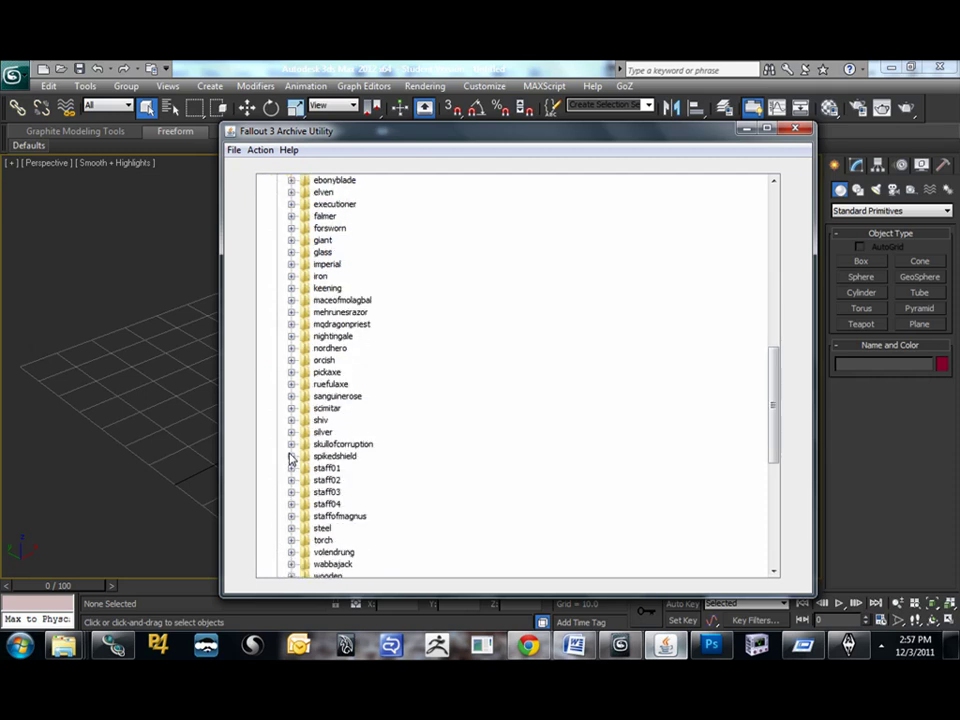
left_click(291, 272)
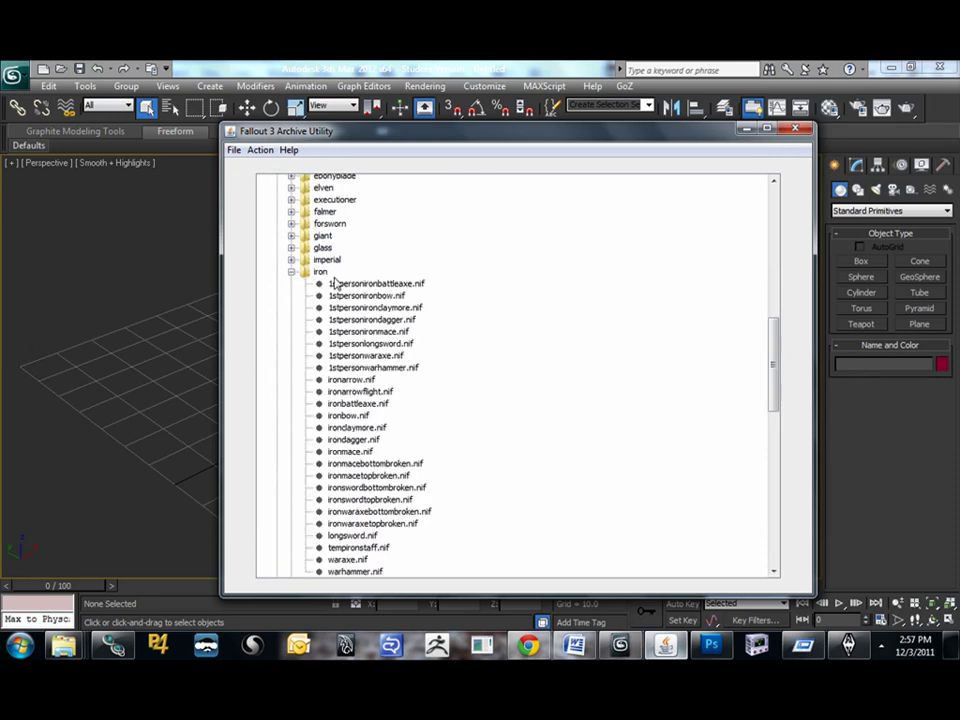
left_click(334, 283)
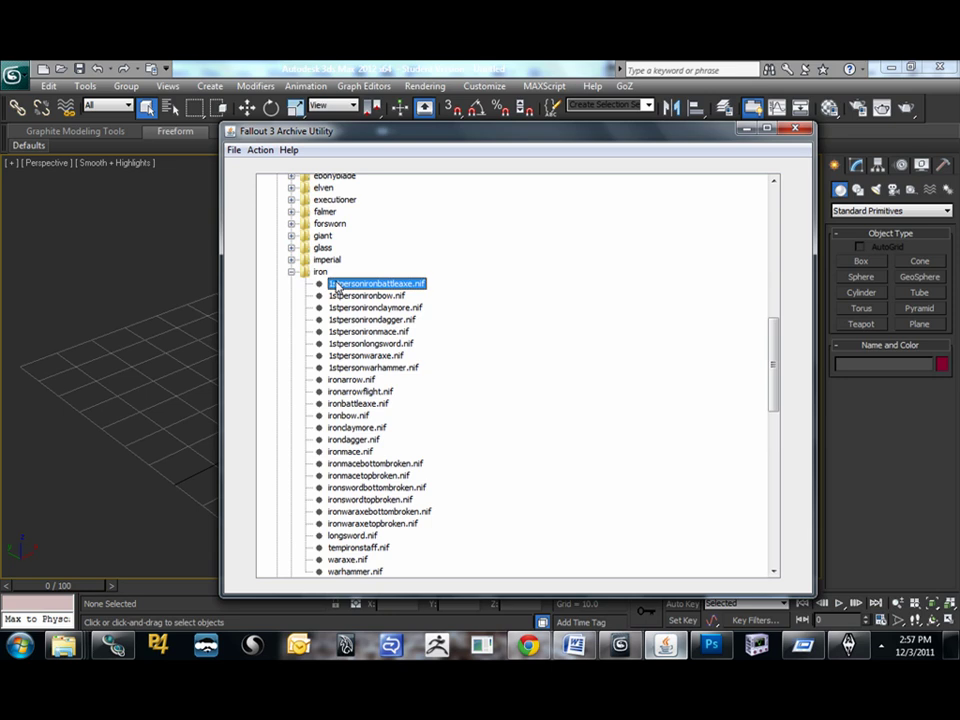
scroll(343, 450, "down", 4)
left_click(345, 430, "shift")
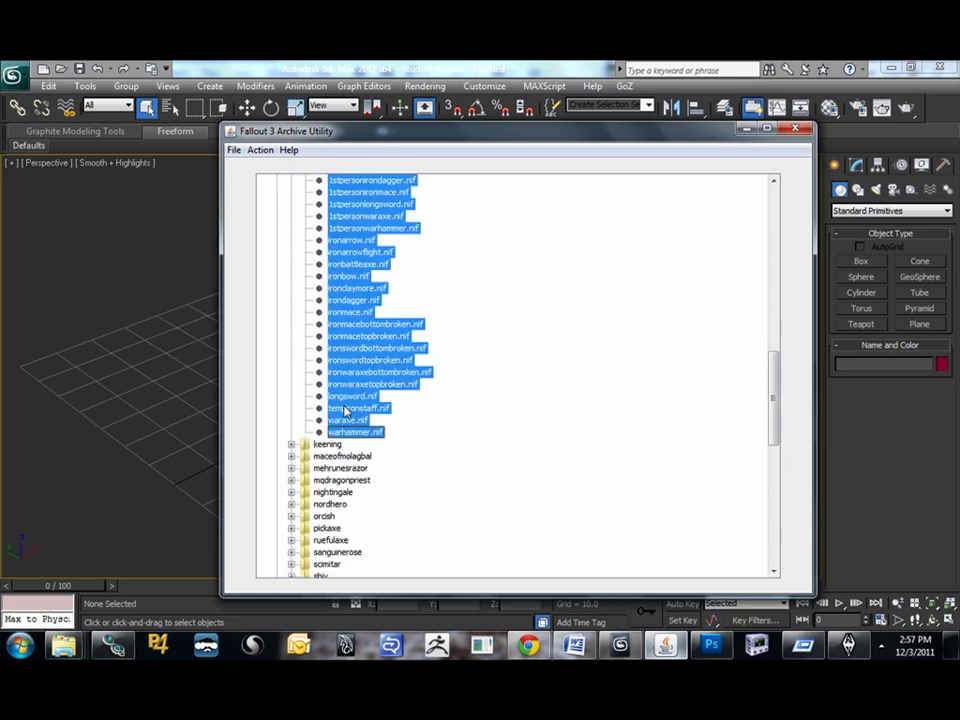
left_click(260, 150)
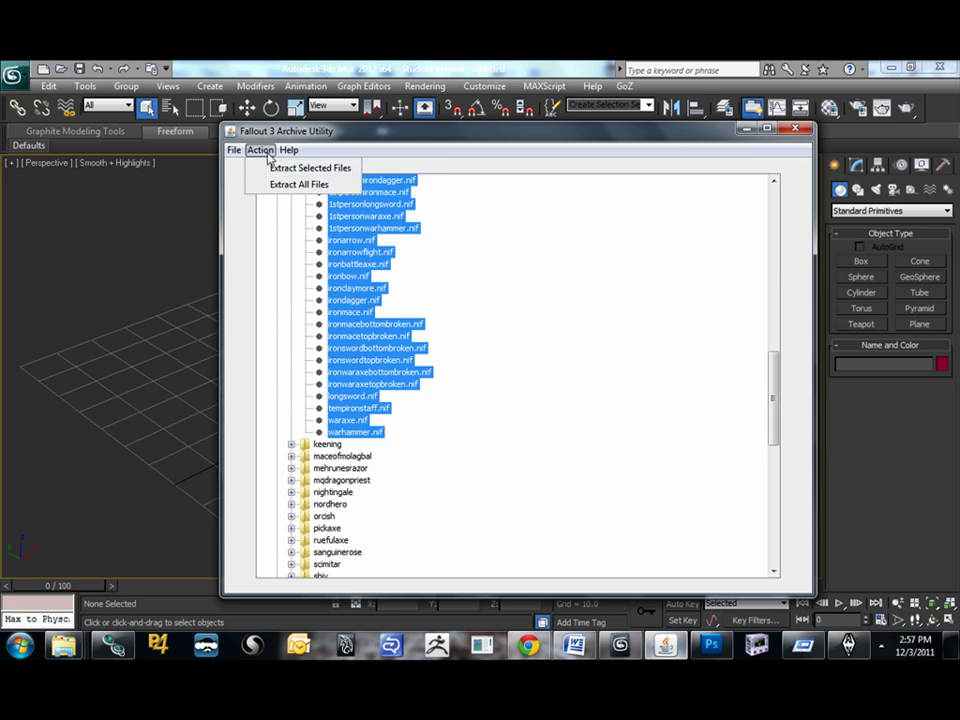
Extract only the selected iron weapon files into the skyrim Data folder.
left_click(276, 168)
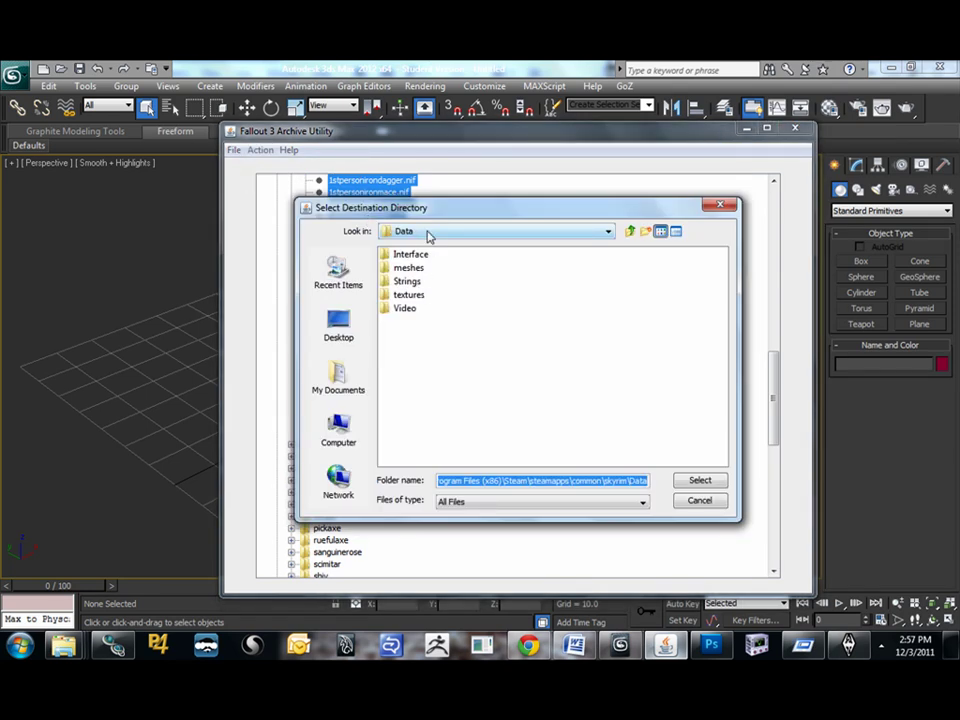
left_click(428, 232)
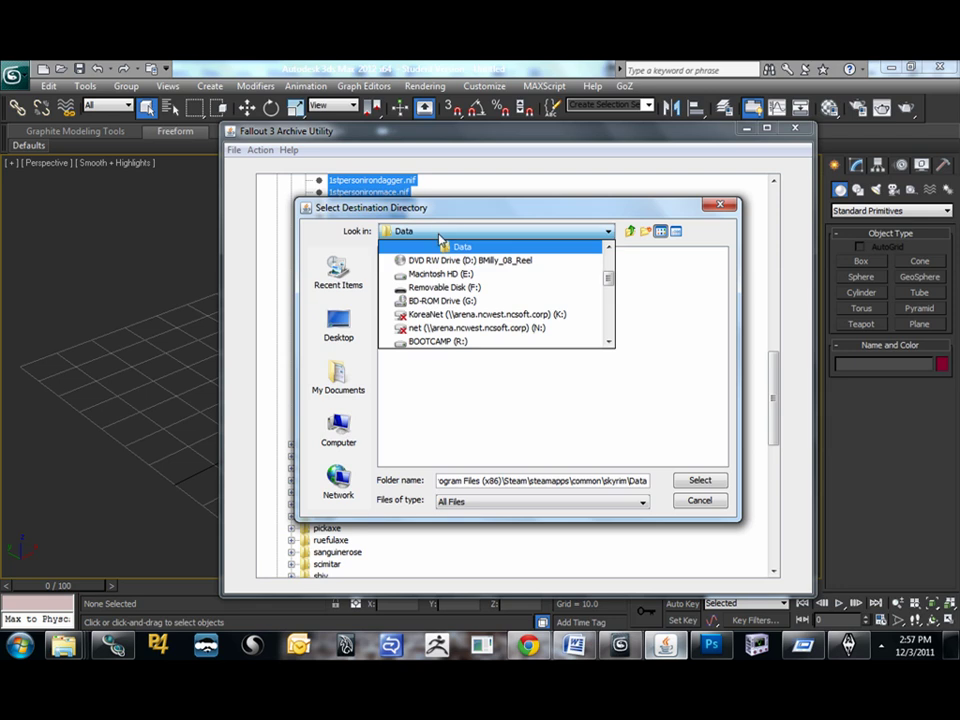
left_click(441, 246)
left_click(441, 234)
scroll(455, 265, "up", 3)
scroll(458, 280, "down", 1)
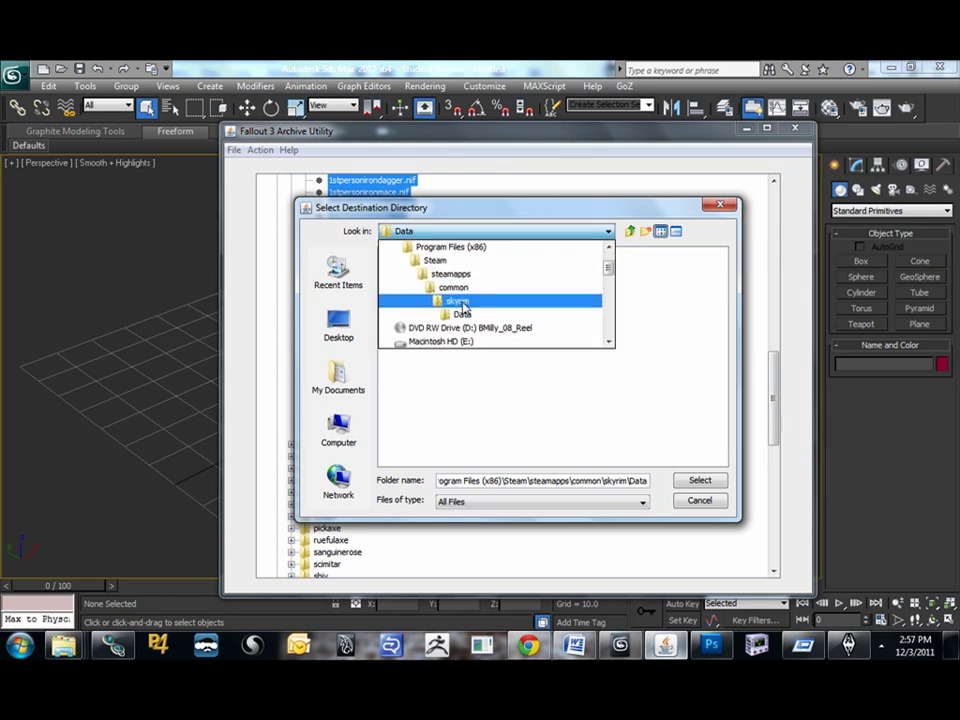
left_click(460, 314)
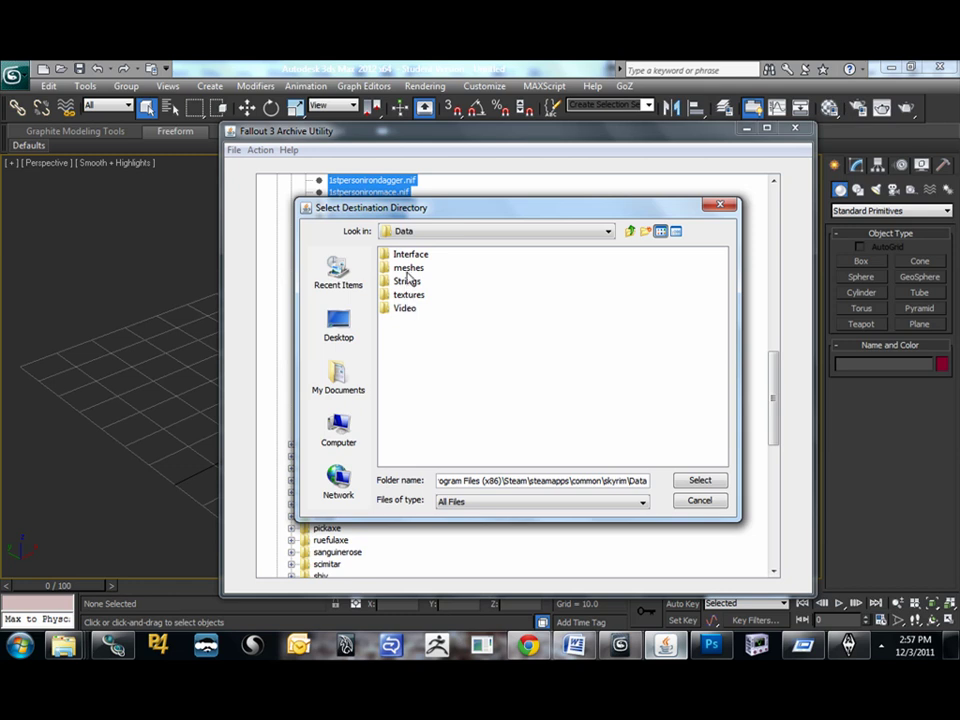
left_click(697, 481)
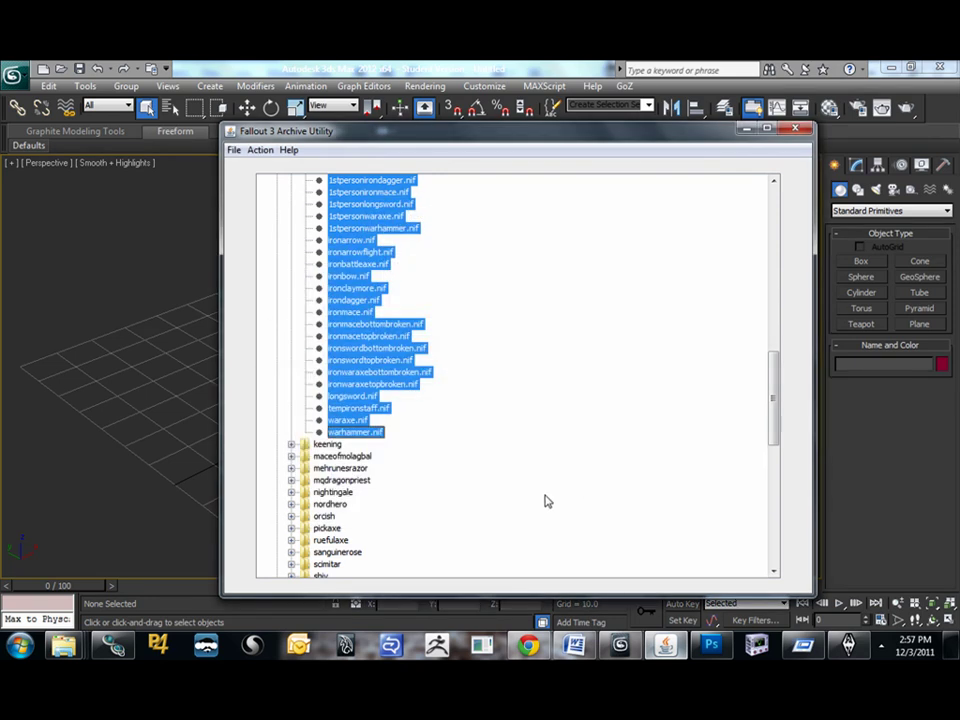
Import 1stpersonlongsword.nif from Data\meshes\weapons\iron into 3ds Max with Skyrim Nif settings.
left_click(315, 94)
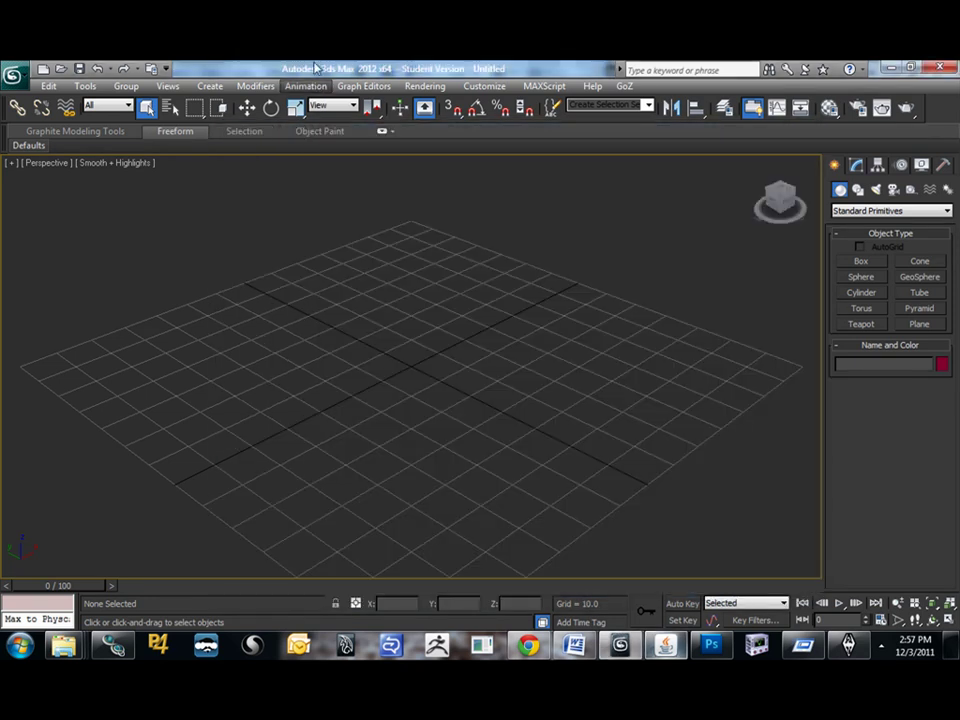
left_click(14, 75)
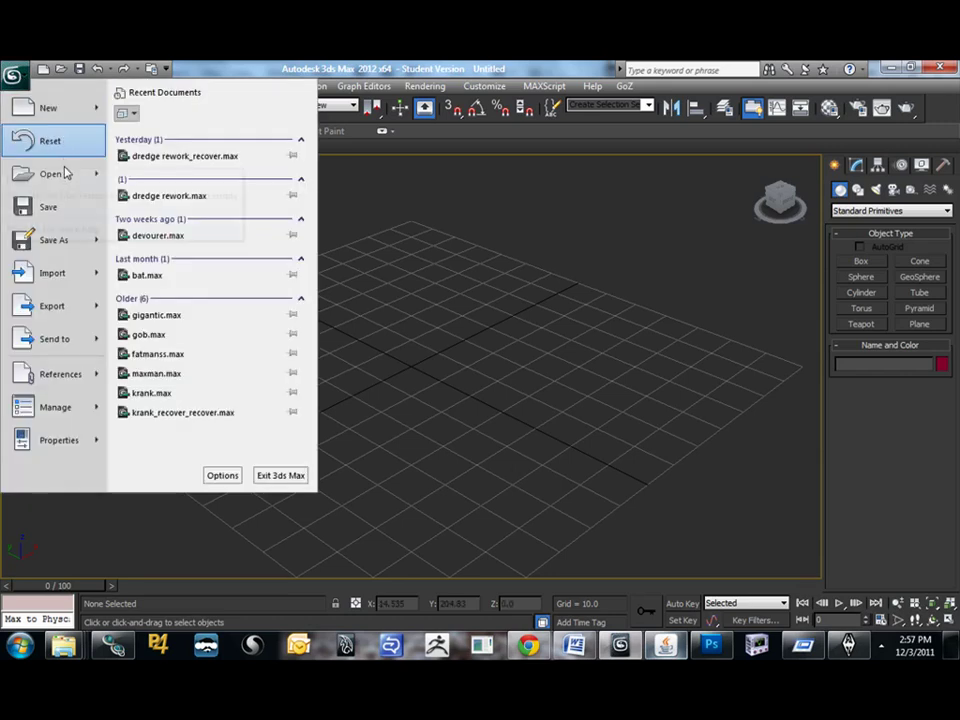
left_click(52, 273)
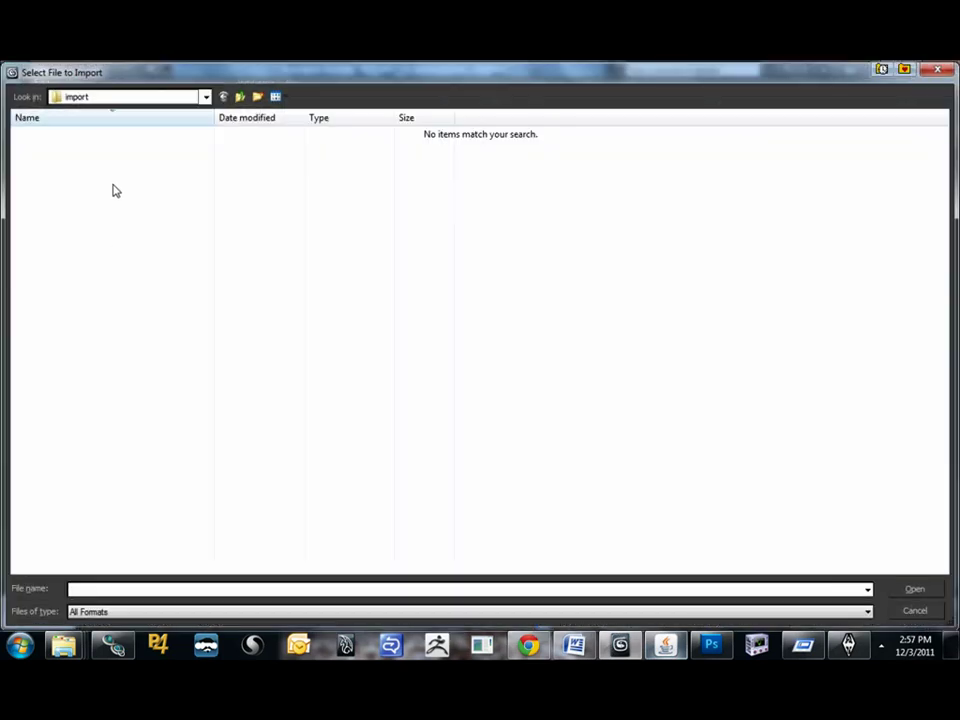
left_click(881, 68)
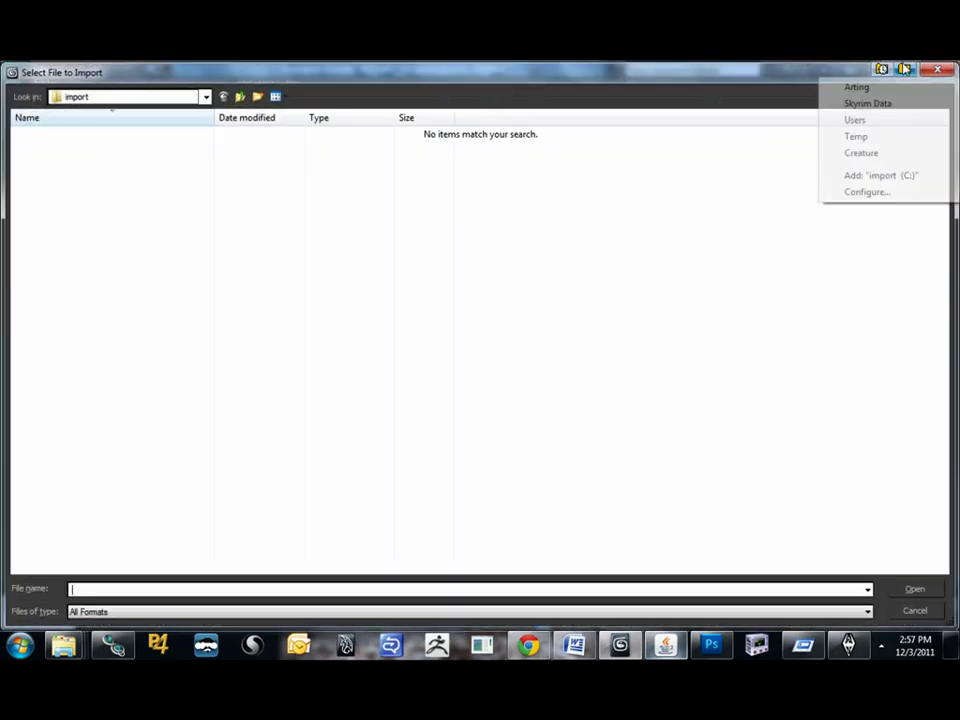
left_click(870, 104)
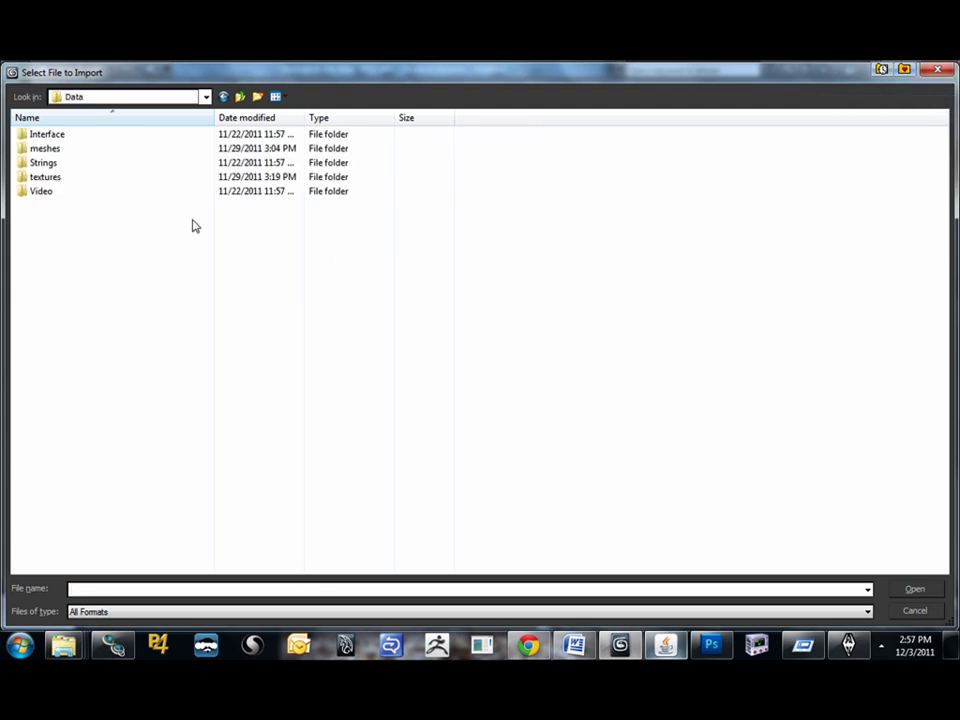
double_click(45, 148)
double_click(48, 163)
left_click(40, 140)
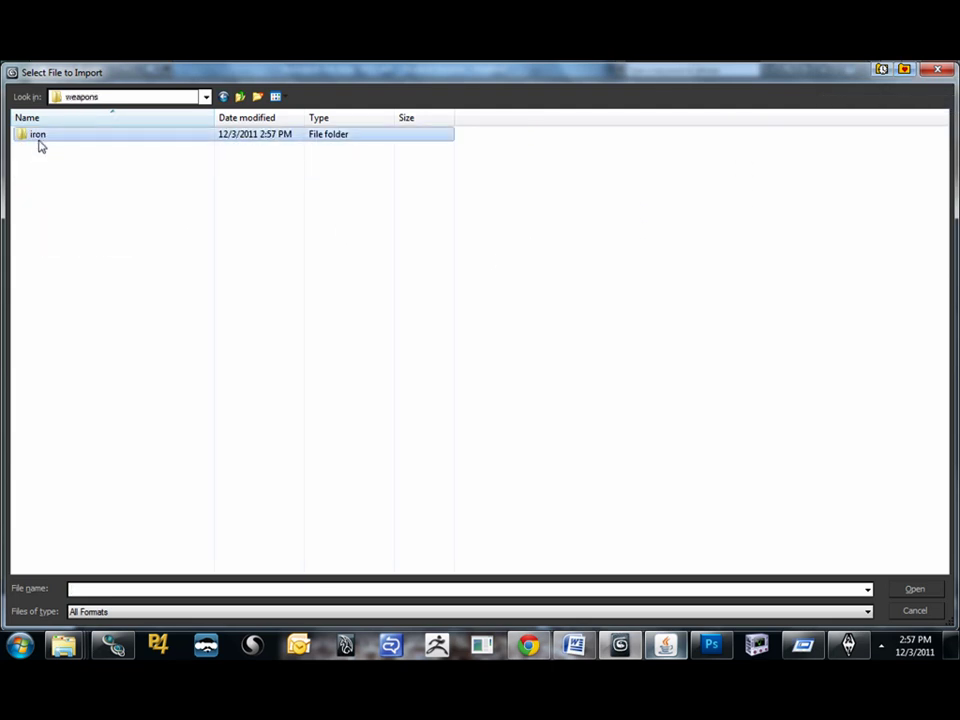
double_click(40, 142)
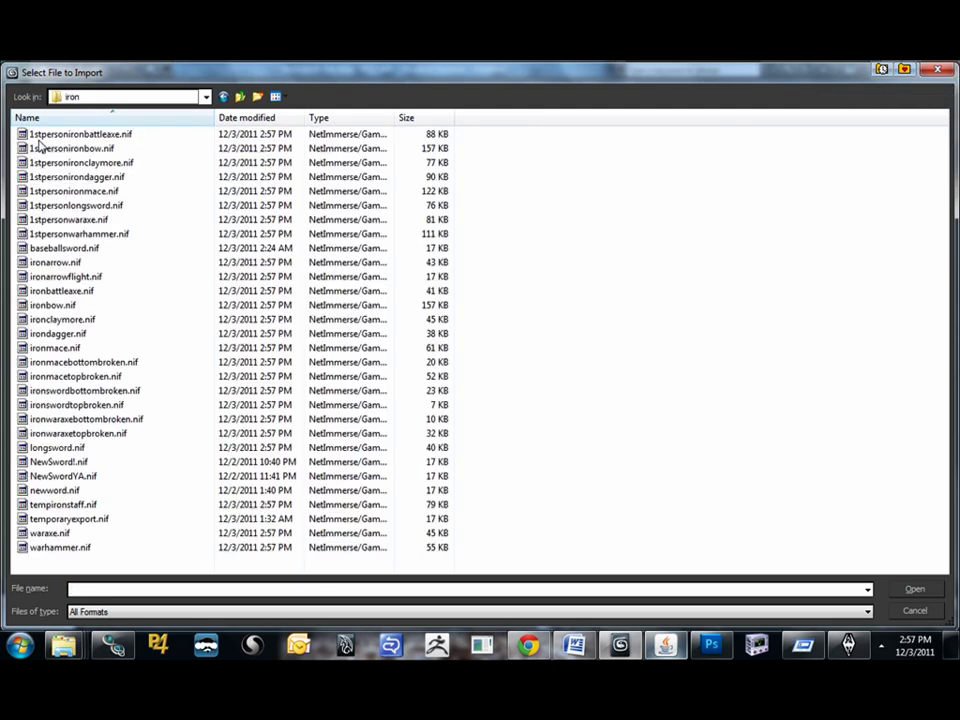
left_click(82, 208)
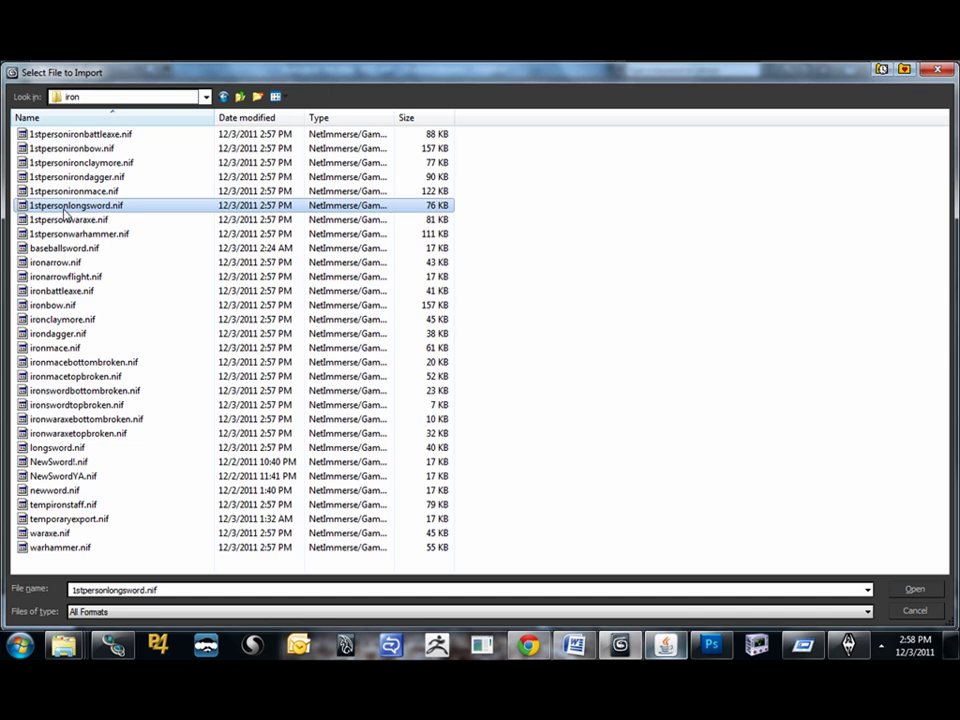
double_click(66, 207)
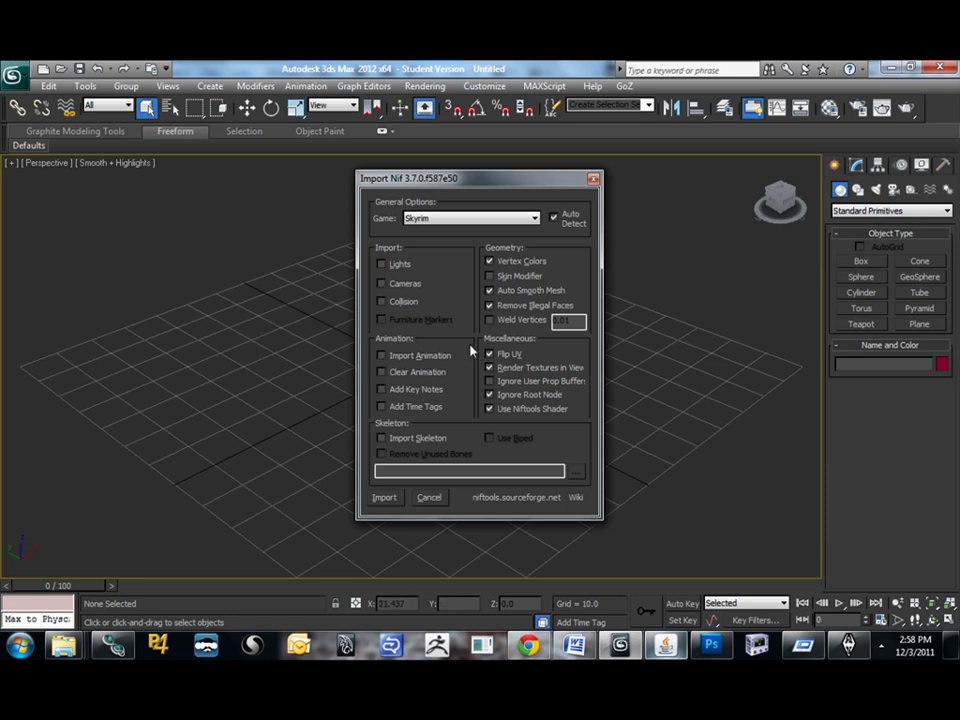
left_click(385, 499)
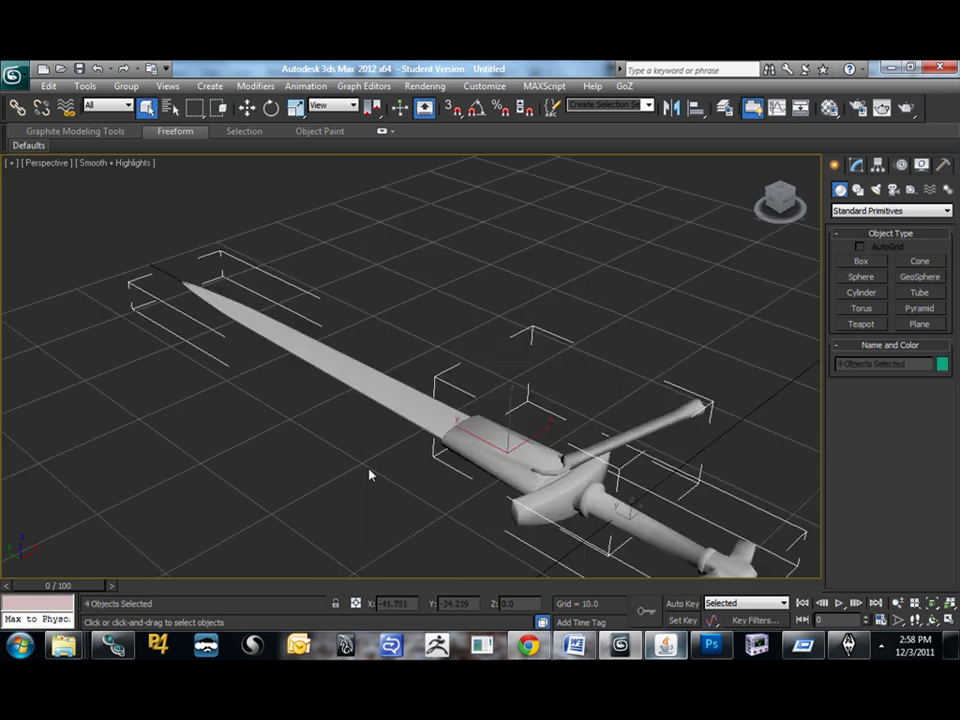
Import the sword OBJ file from the BOOTCAMP (C:) drive with default OBJ options.
scroll(501, 296, "up", 3)
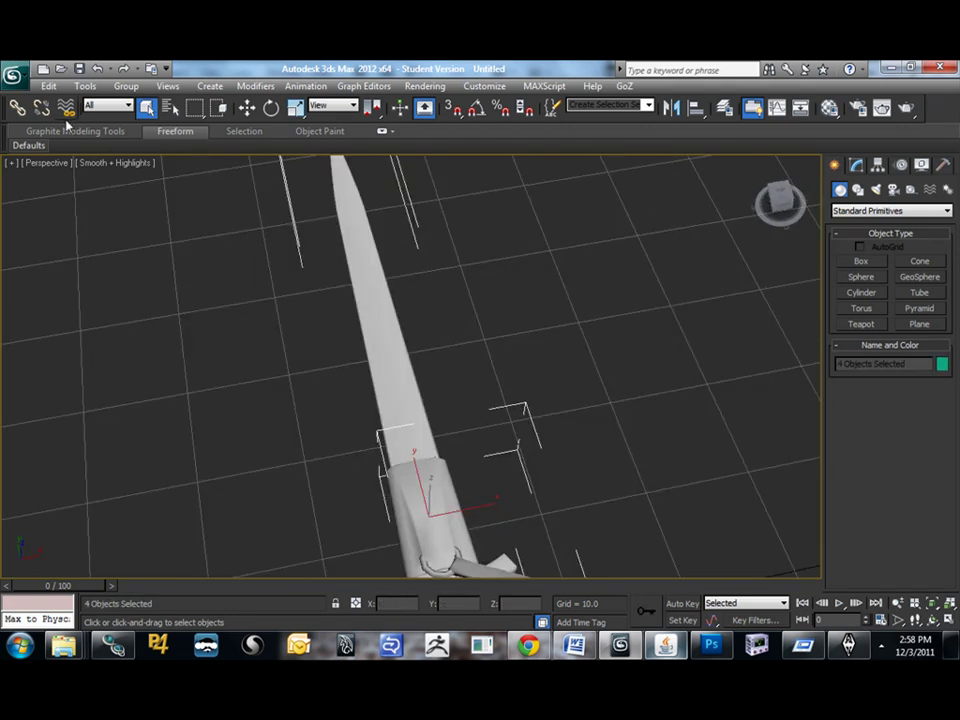
left_click(13, 75)
left_click(58, 273)
left_click(137, 95)
scroll(133, 146, "up", 5)
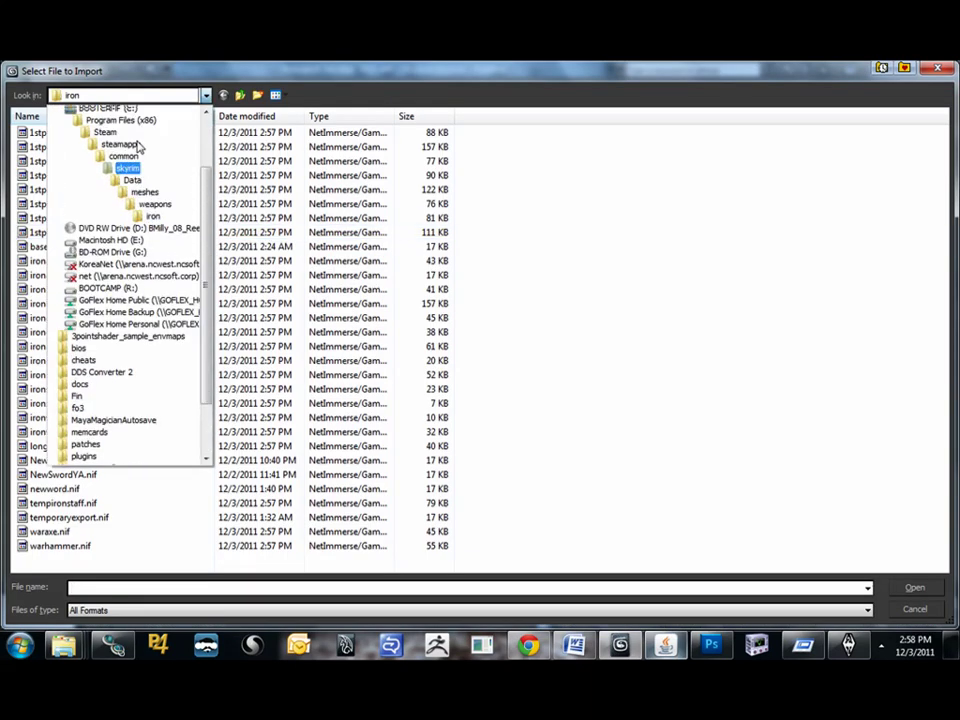
left_click(139, 190)
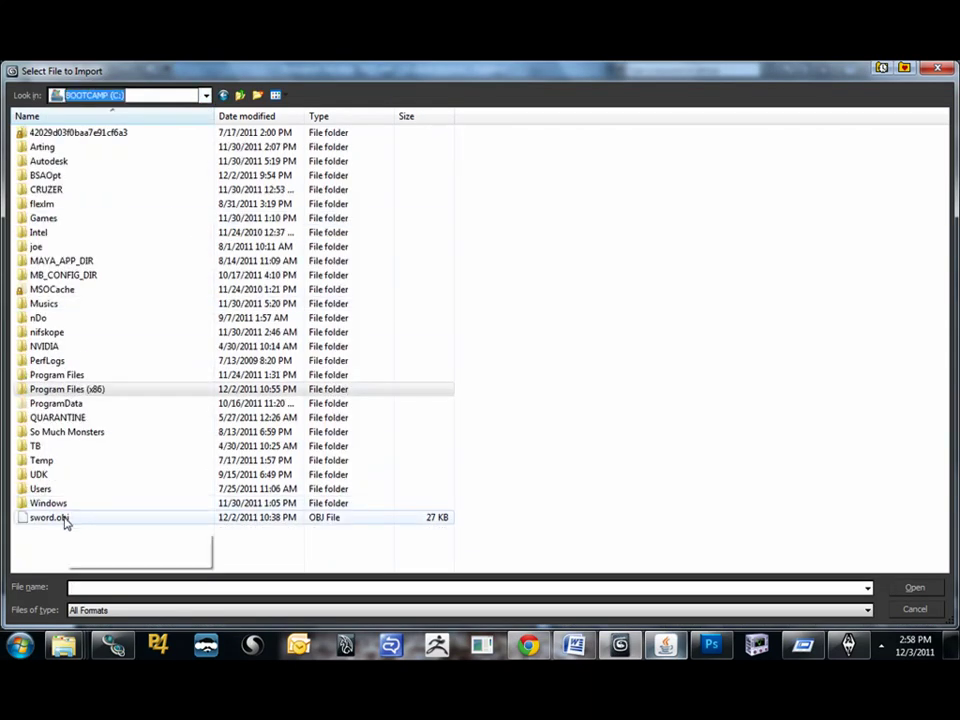
double_click(60, 517)
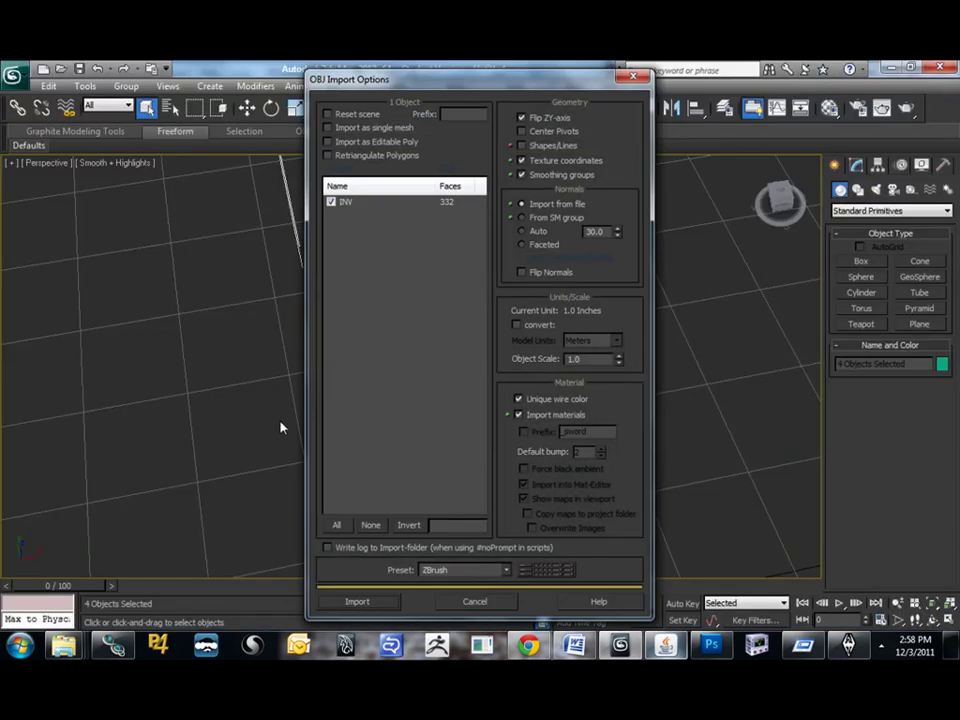
left_click(357, 601)
Orbit the viewport to inspect the new sword beside the iron longsword.
key("f")
scroll(384, 390, "up", 5)
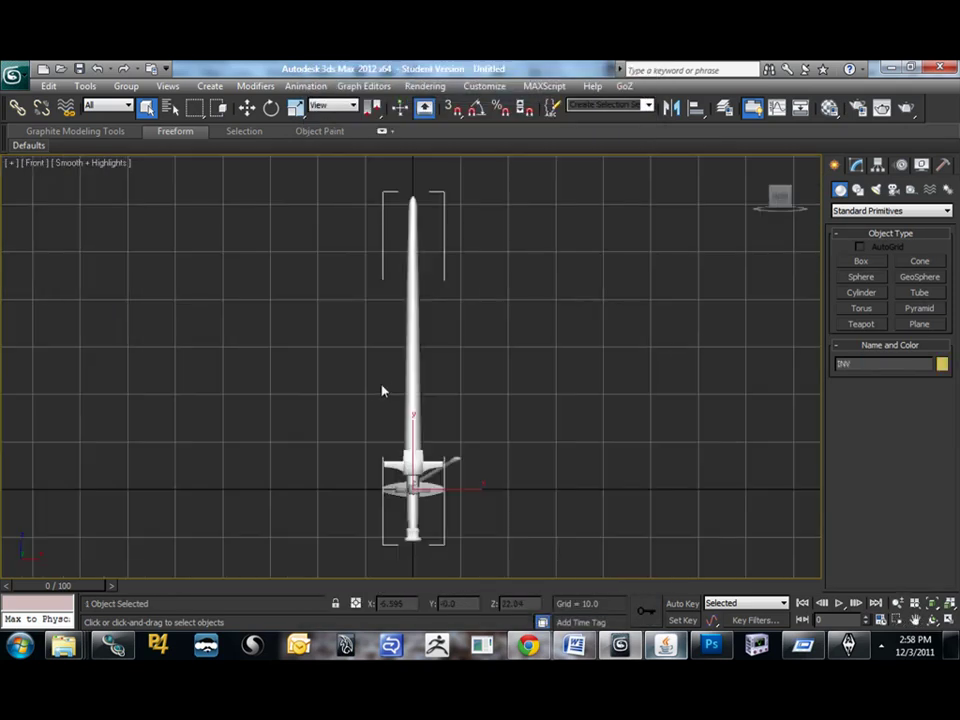
middle_click_drag(388, 392, 271, 347, "alt")
key("p")
Rotate the INV sword to exactly -90° about X via Rotate Transform Type-In.
key("e")
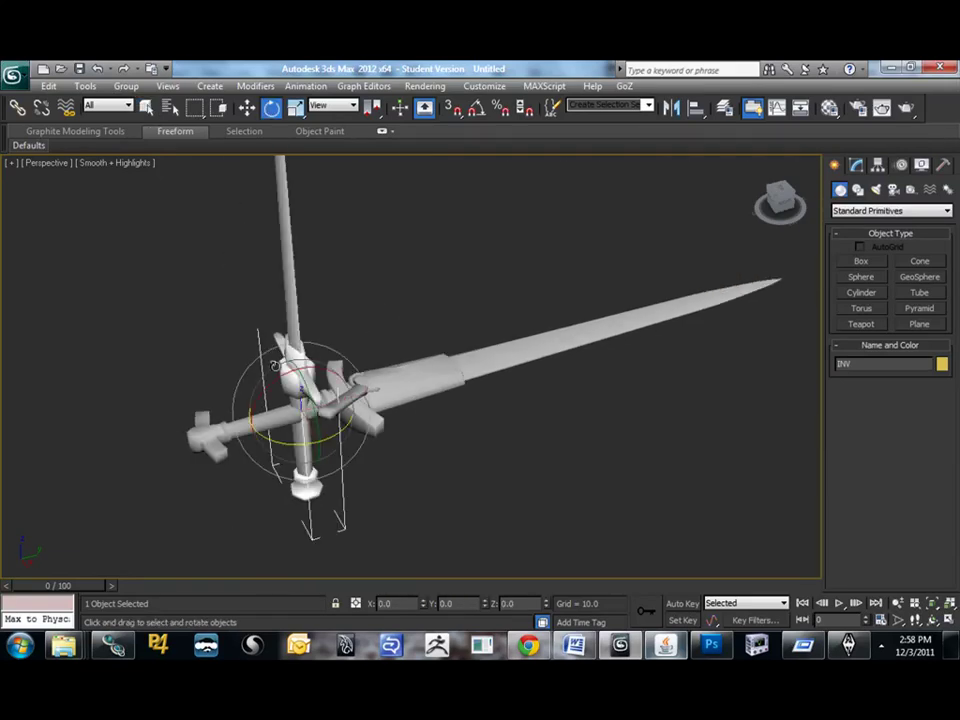
left_click_drag(290, 340, 390, 318)
right_click(271, 109)
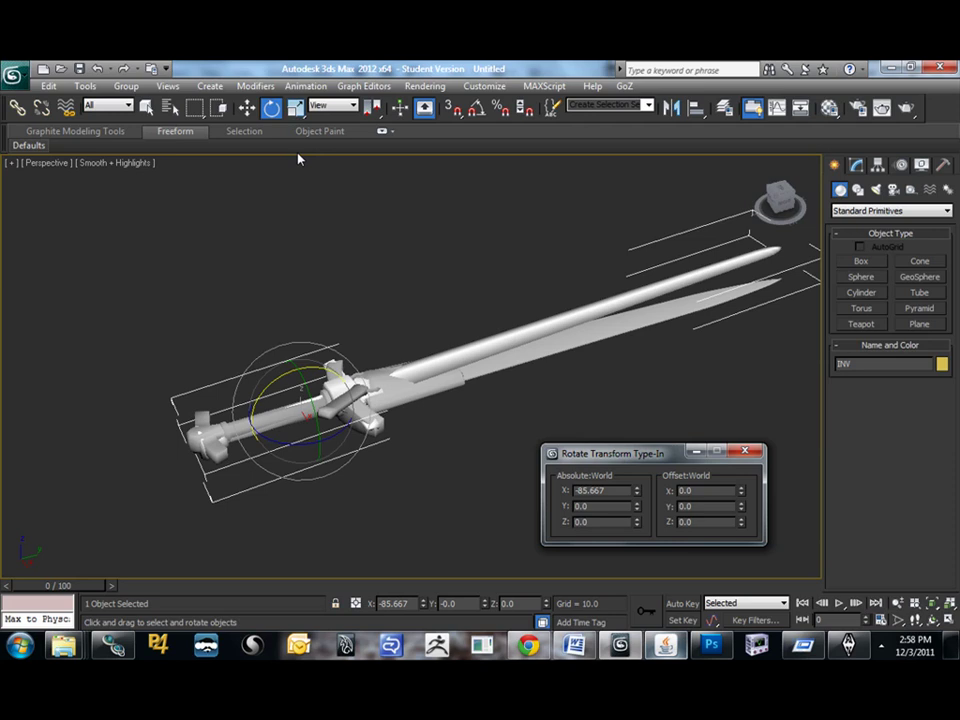
double_click(600, 490)
type("-90")
key("Return")
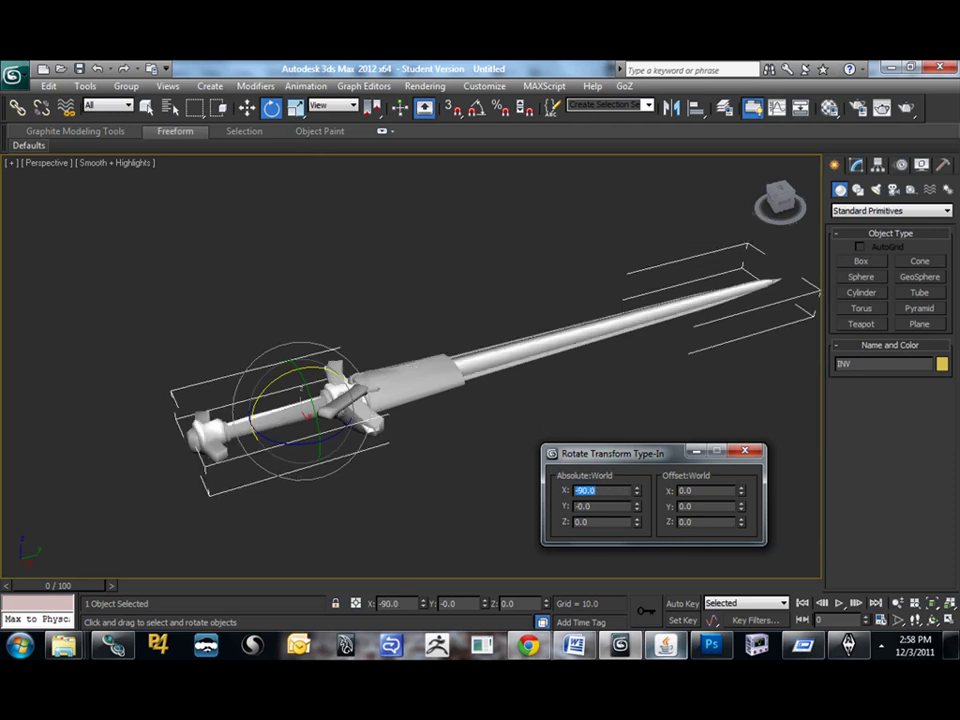
Switch to the top view and pan to recentre the two swords.
middle_click_drag(392, 384, 251, 364, "alt")
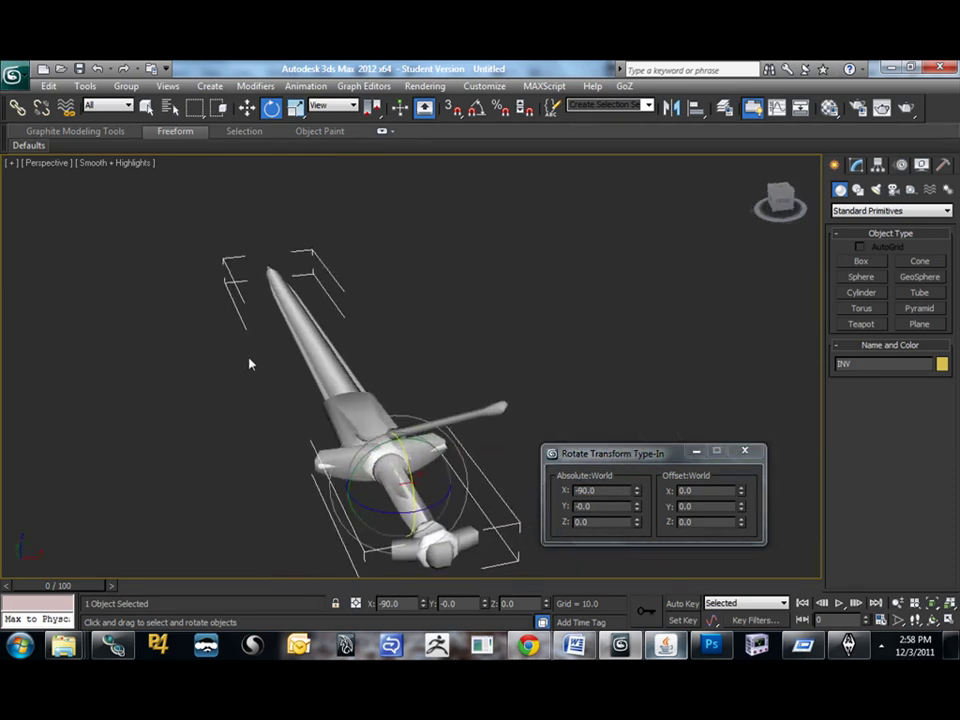
scroll(255, 400, "up", 3)
key("t")
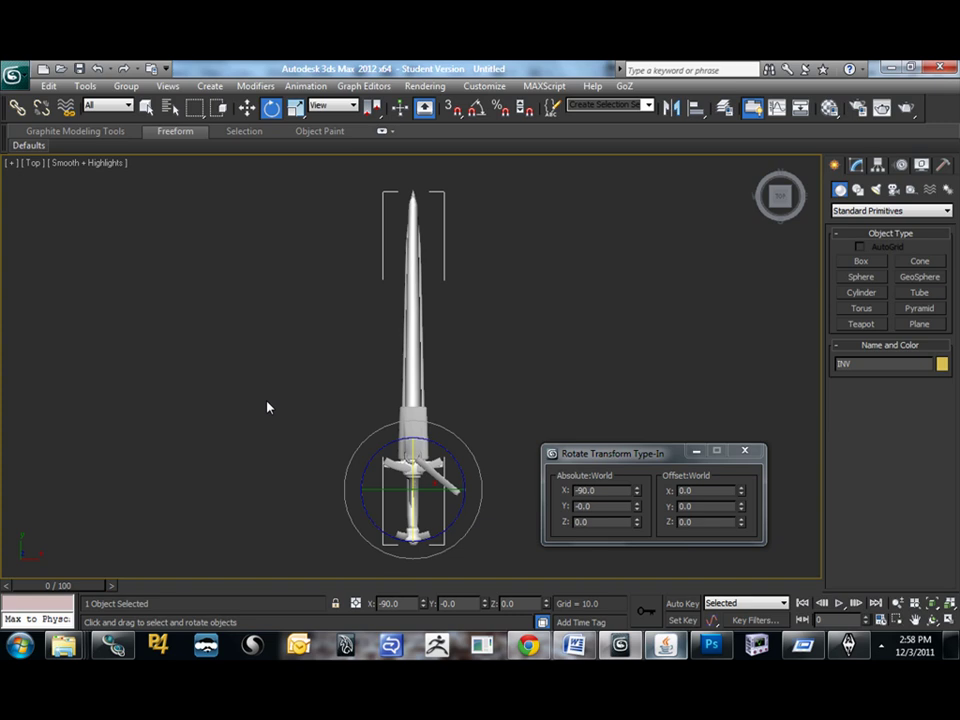
middle_click_drag(369, 429, 354, 388)
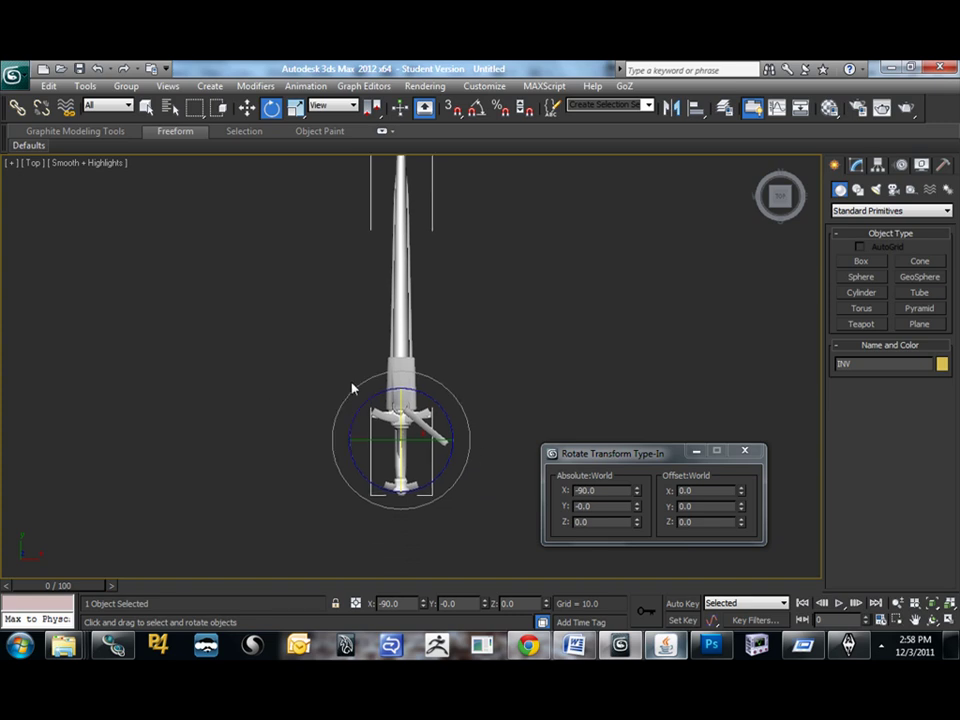
scroll(353, 409, "up", 8)
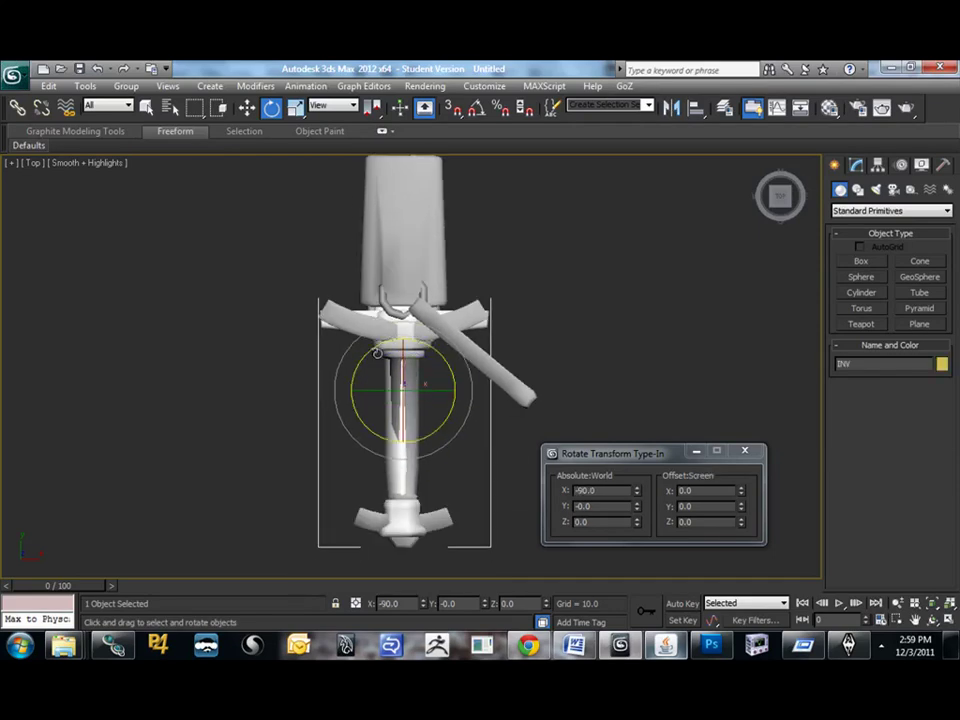
Select the imported INV sword in wireframe view, framing the hilts.
left_click(389, 407)
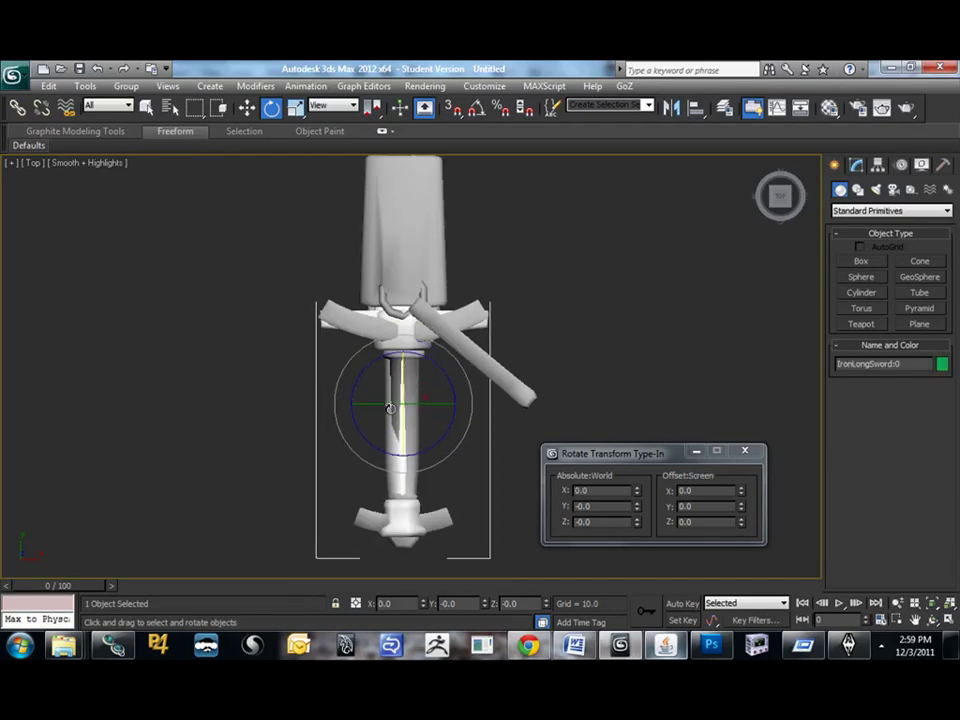
middle_click_drag(389, 407, 369, 474)
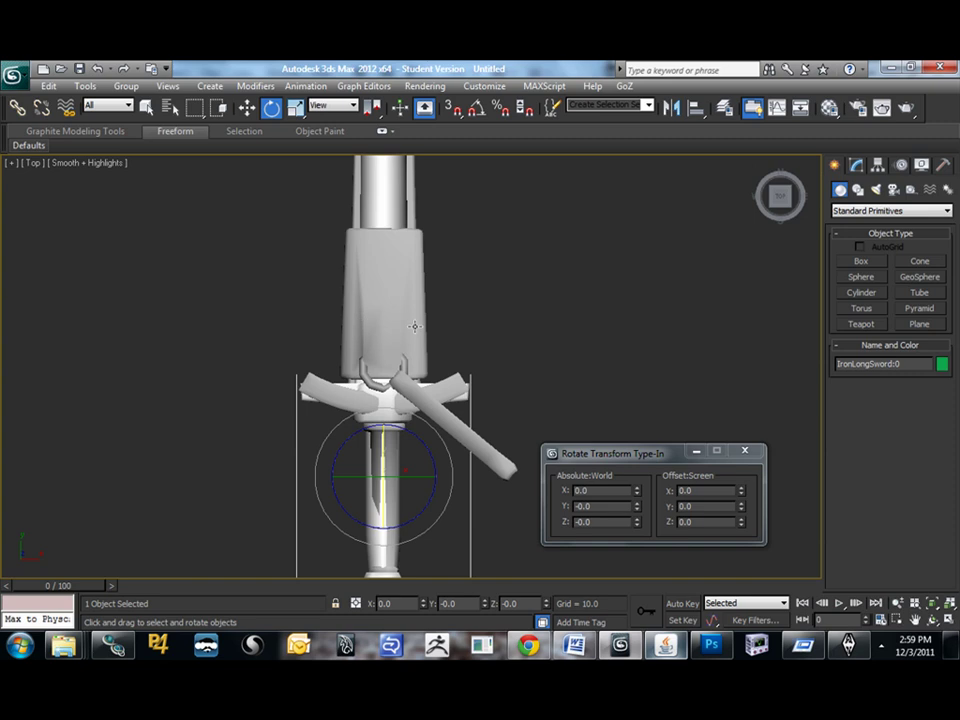
left_click(456, 343)
left_click(359, 389)
left_click(355, 386)
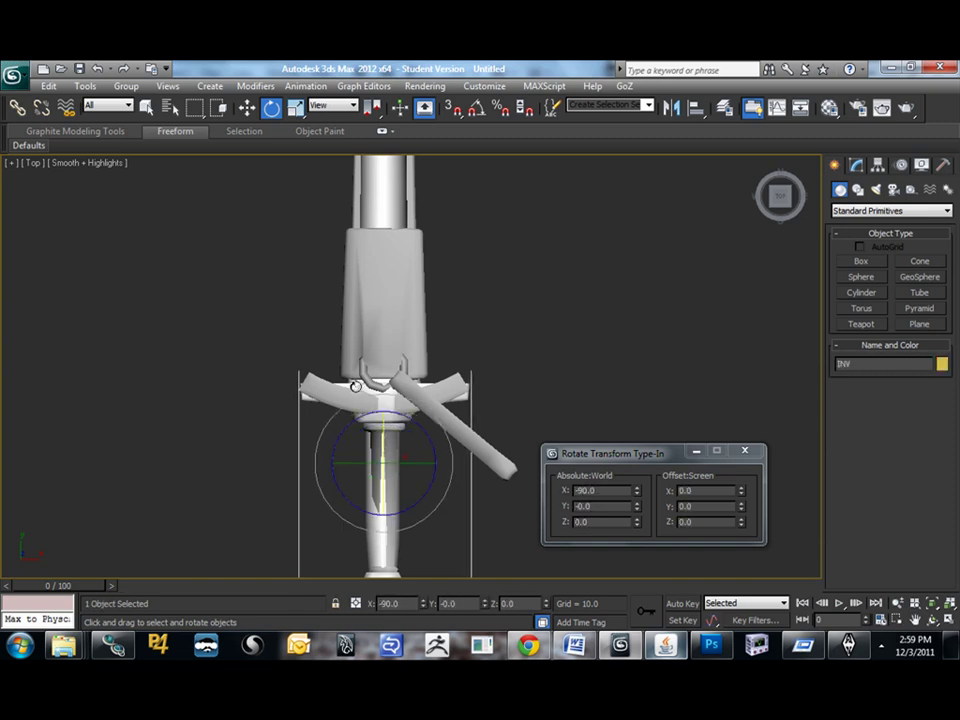
key("F3")
middle_click_drag(355, 386, 343, 420)
scroll(456, 343, "down", 2)
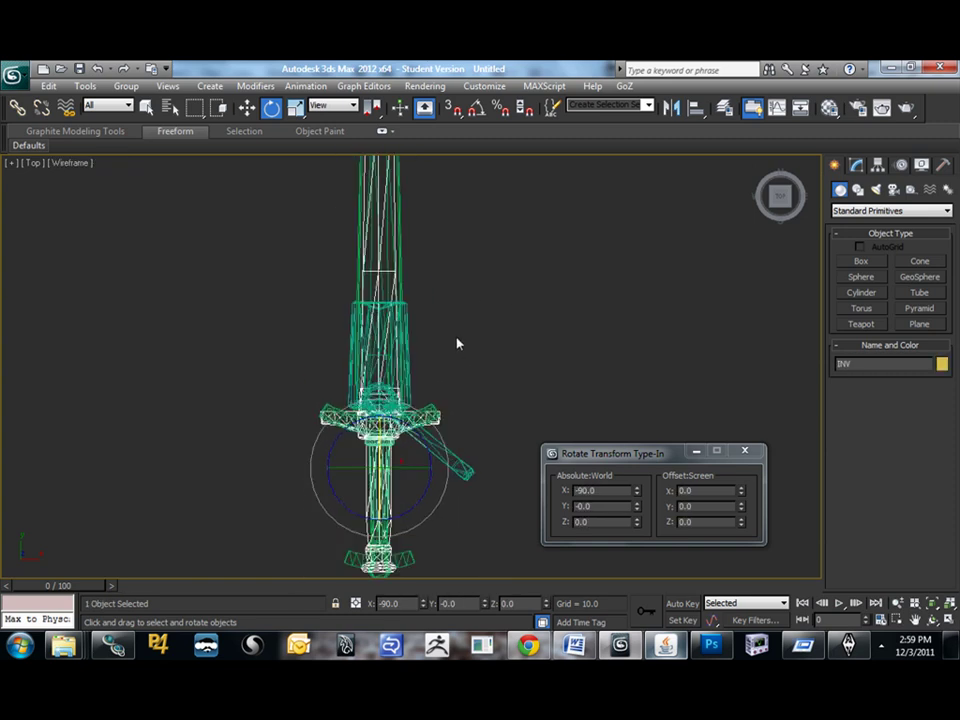
Reset INV's transform under Hierarchy > Adjust Transform so rotation reads 0.
left_click(878, 165)
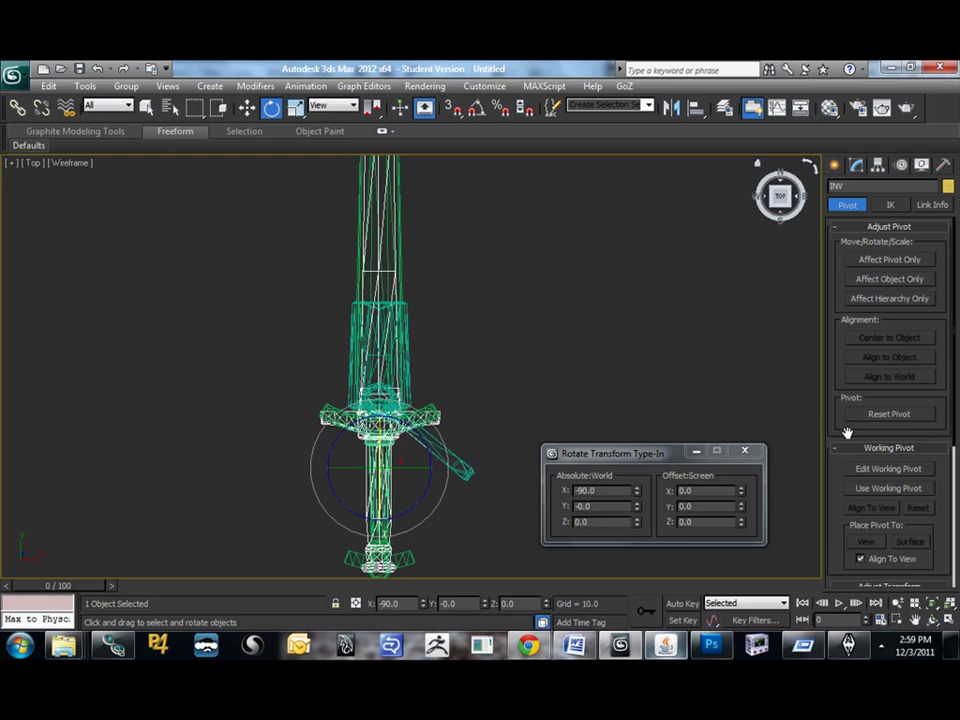
scroll(847, 432, "down", 5)
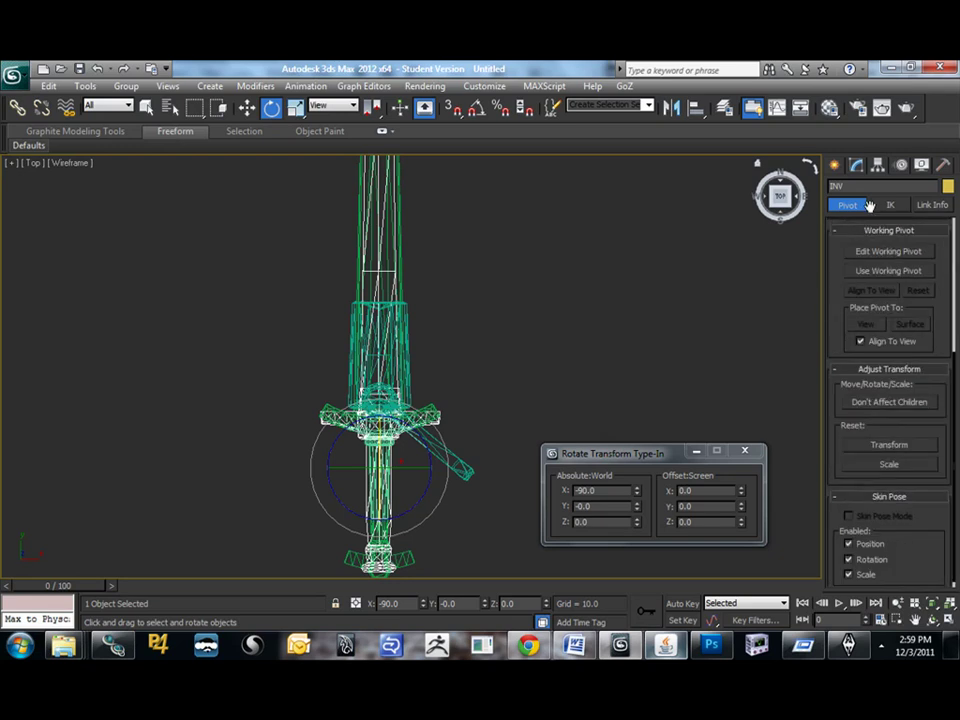
left_click(885, 440)
key("F3")
key("F3")
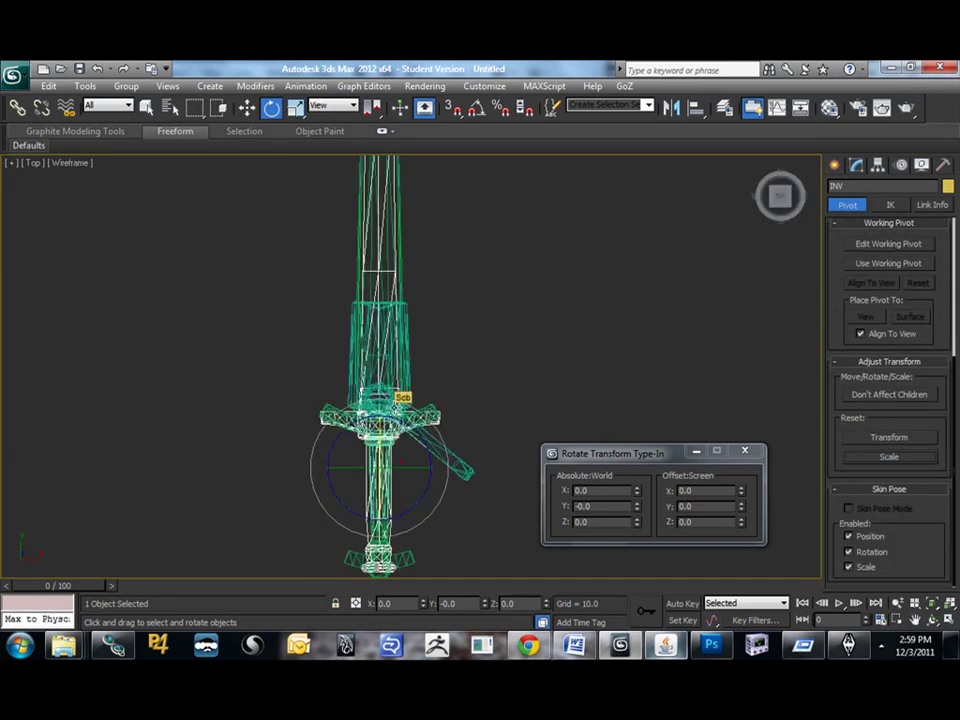
key("F3")
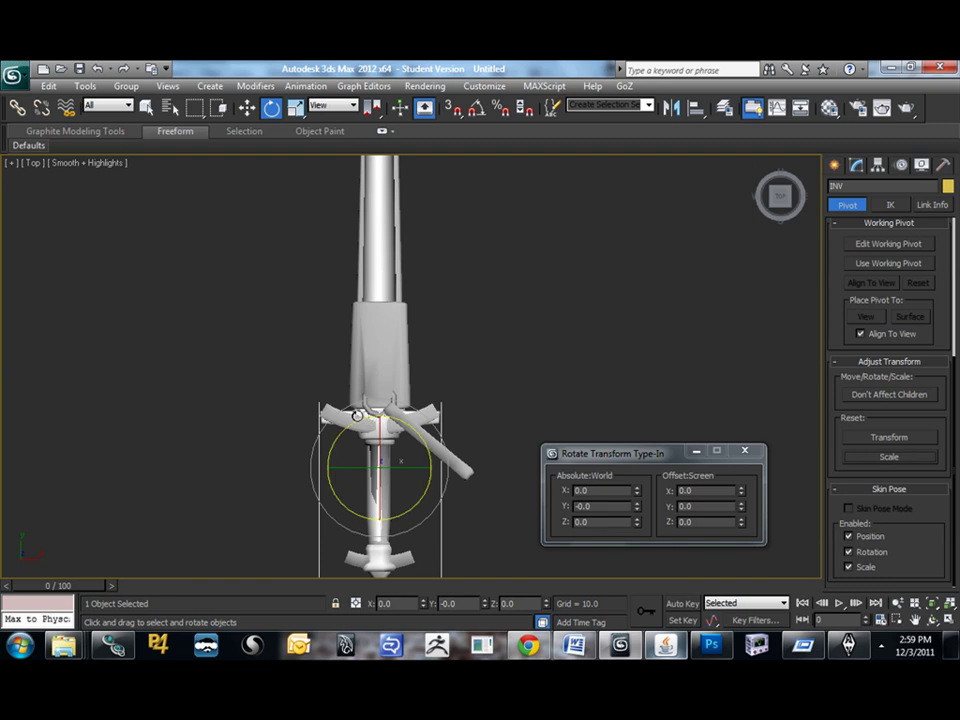
Switch to wireframe and begin an Export Selected of the sword.
scroll(360, 400, "up", 4)
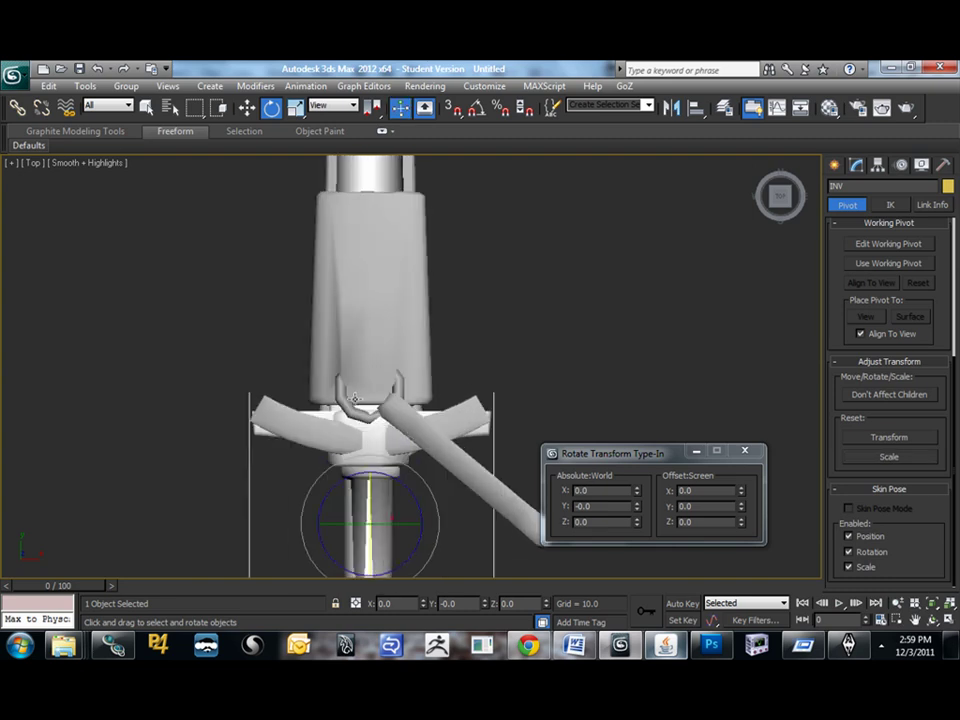
key("F3")
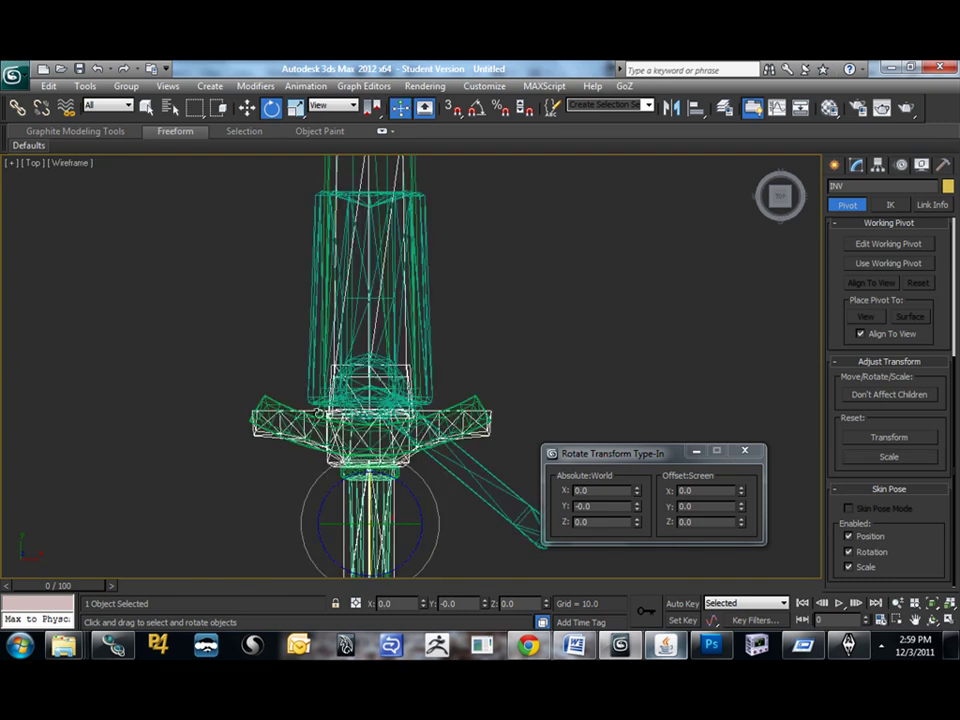
left_click(15, 80)
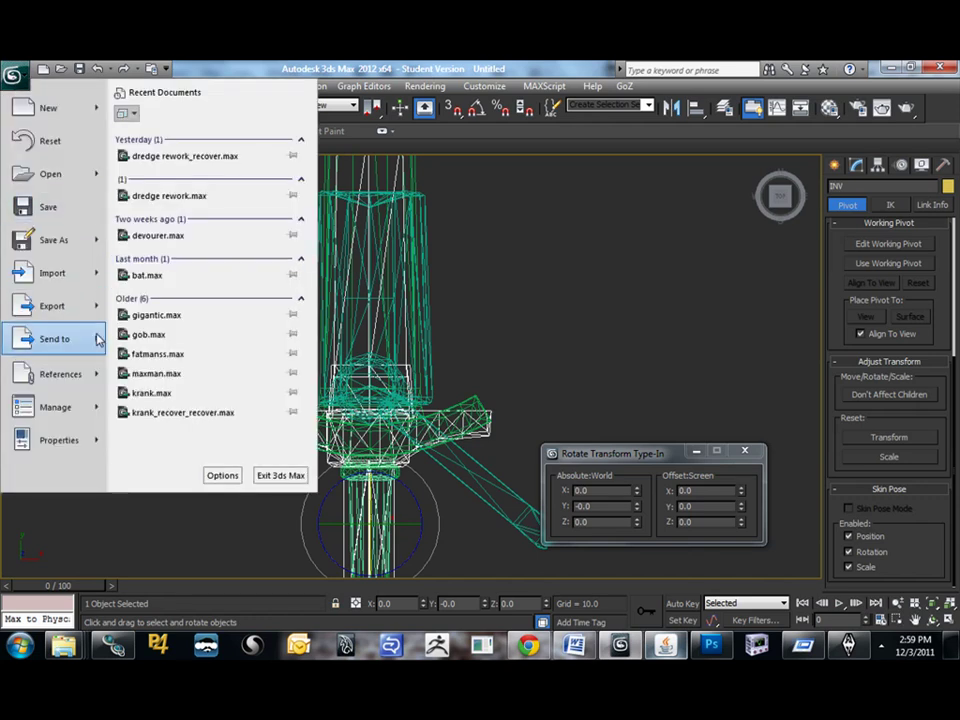
mouse_move(97, 332)
mouse_move(60, 305)
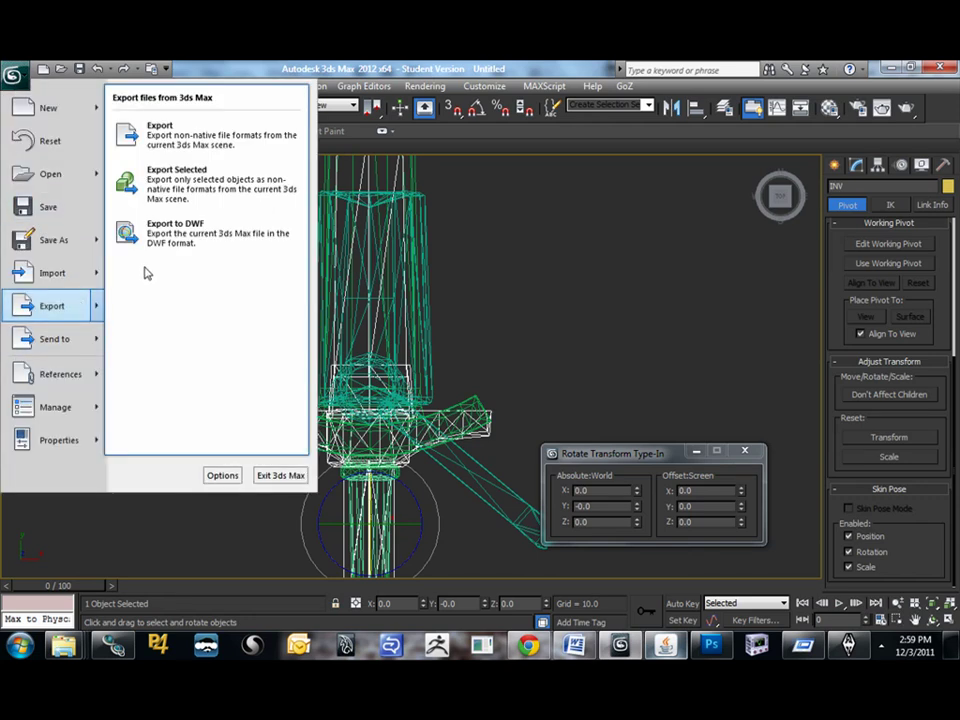
left_click(176, 170)
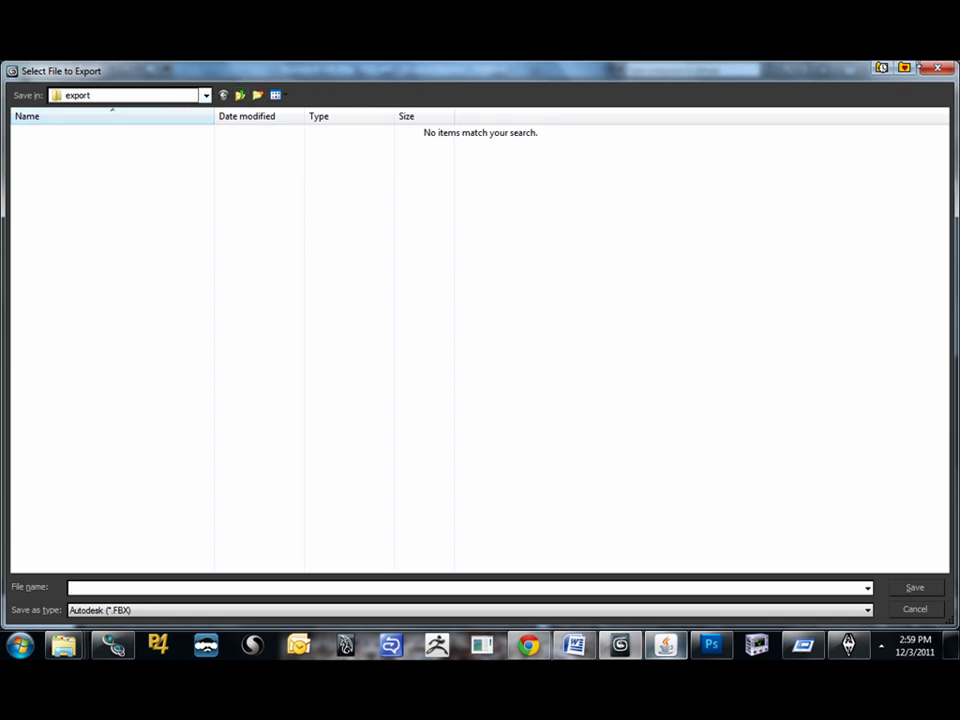
Save as NetImmerse/Gamebryo 'New Sword Export' in Data\meshes\weapons\iron.
left_click(905, 68)
left_click(880, 101)
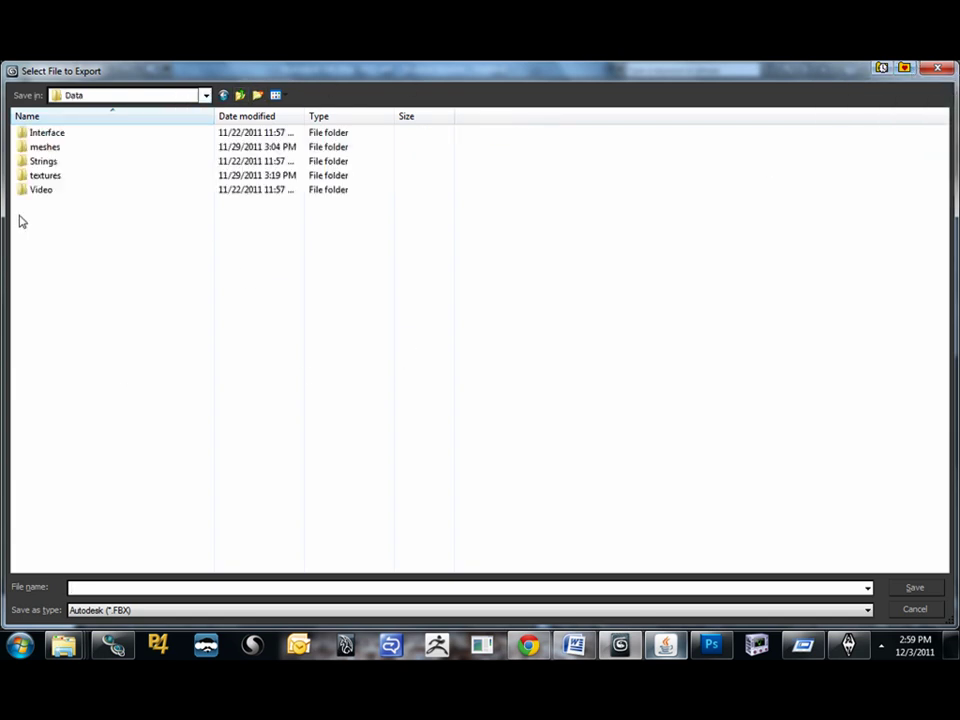
double_click(40, 148)
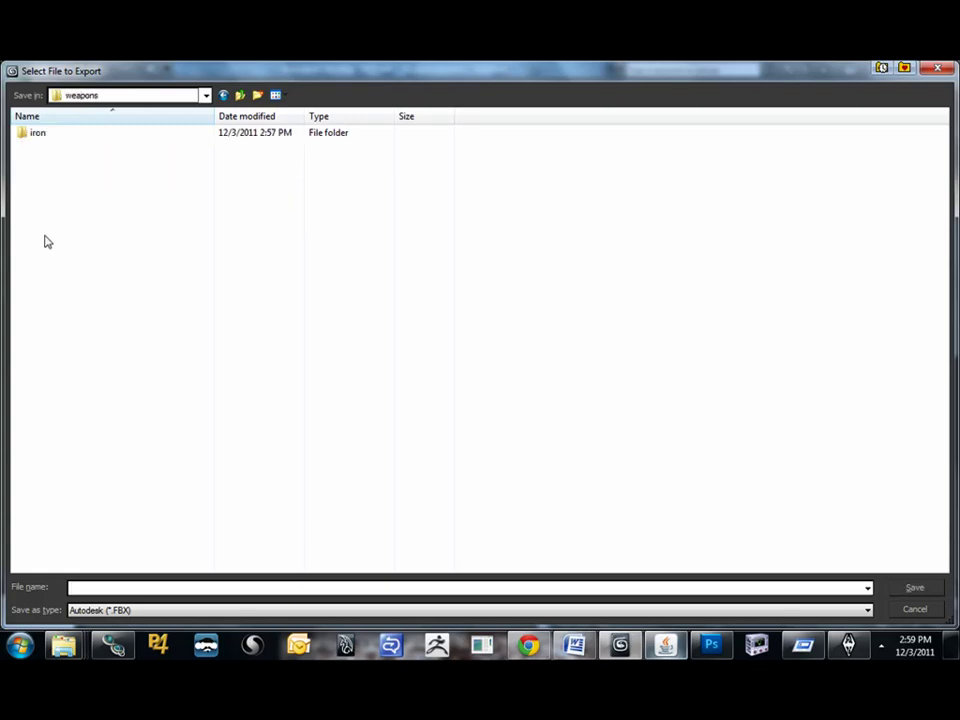
double_click(37, 135)
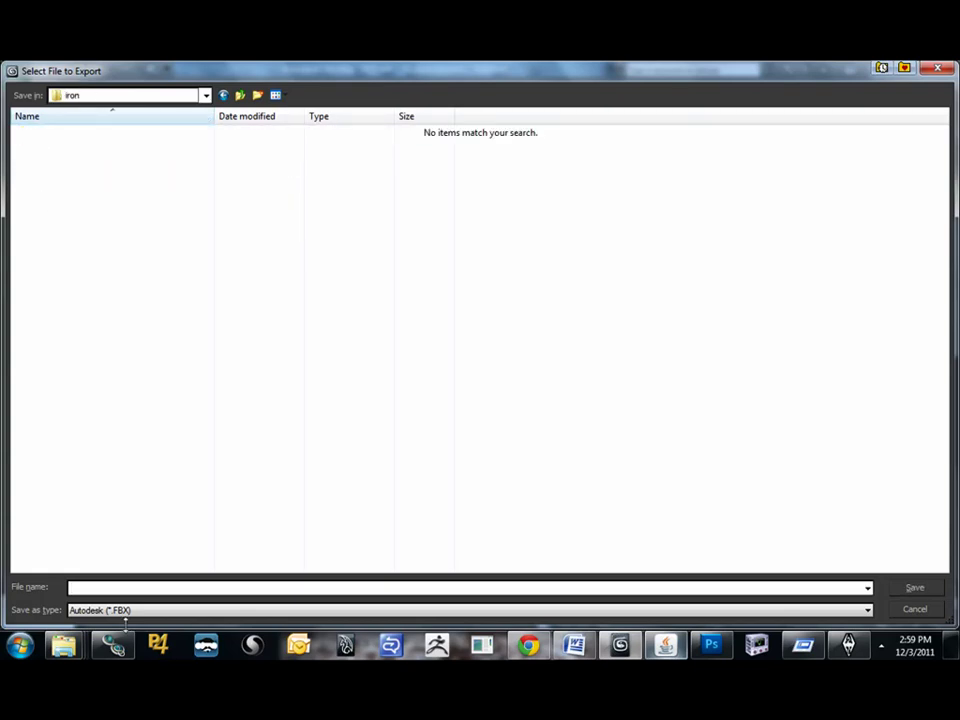
left_click(120, 610)
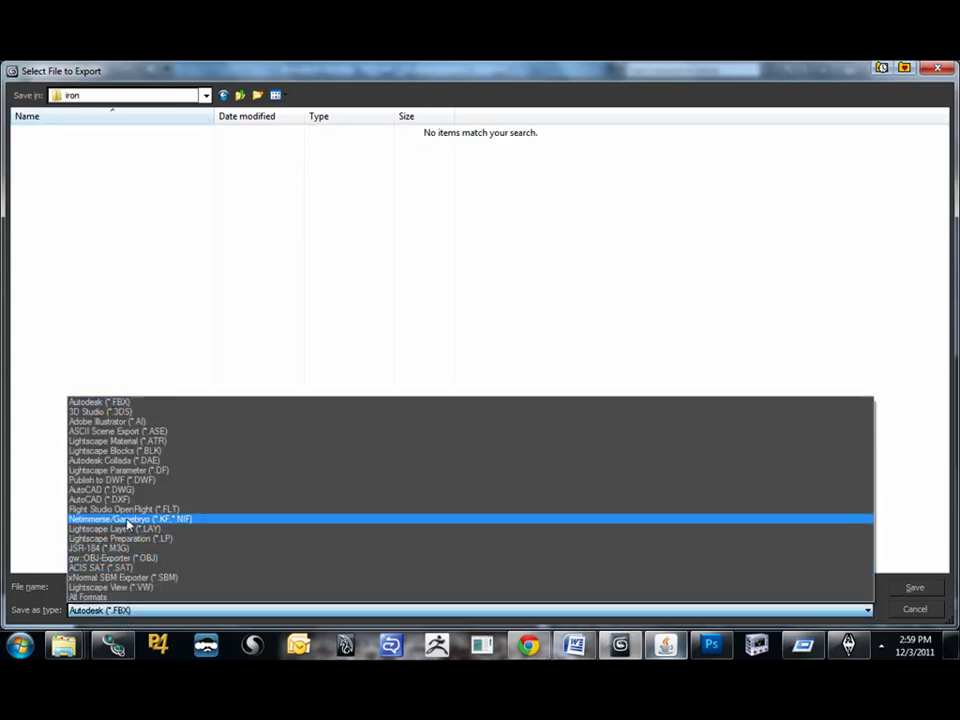
left_click(127, 522)
left_click(133, 587)
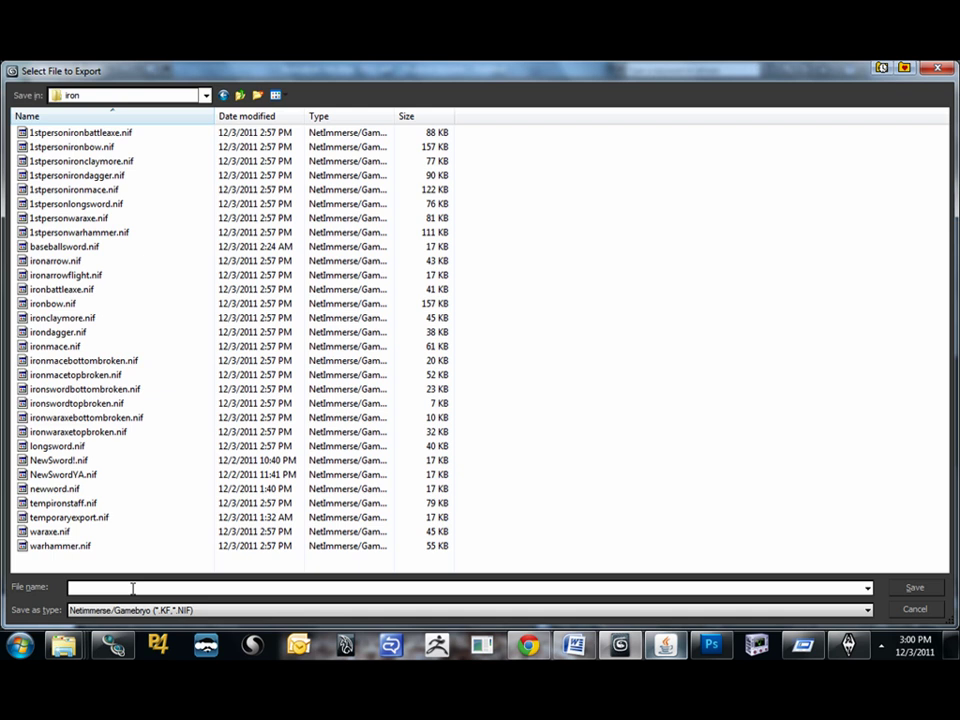
type("New Sword Export")
key("Return")
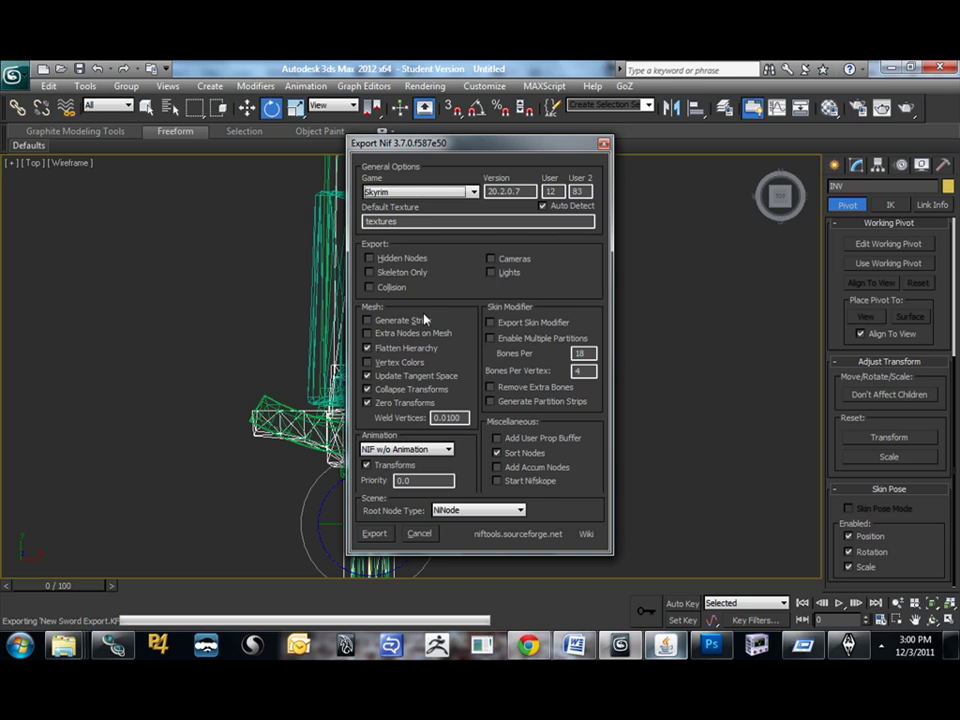
Enable Generate Strips, keep Skyrim as the target game, and export the NIF.
left_click(390, 322)
left_click(467, 191)
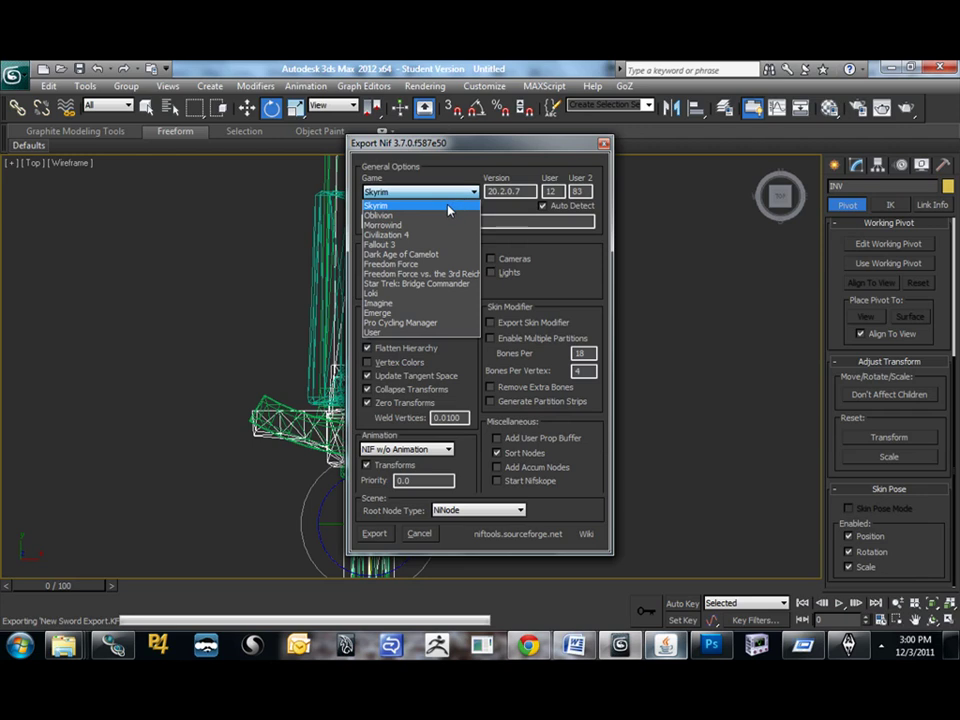
left_click(453, 204)
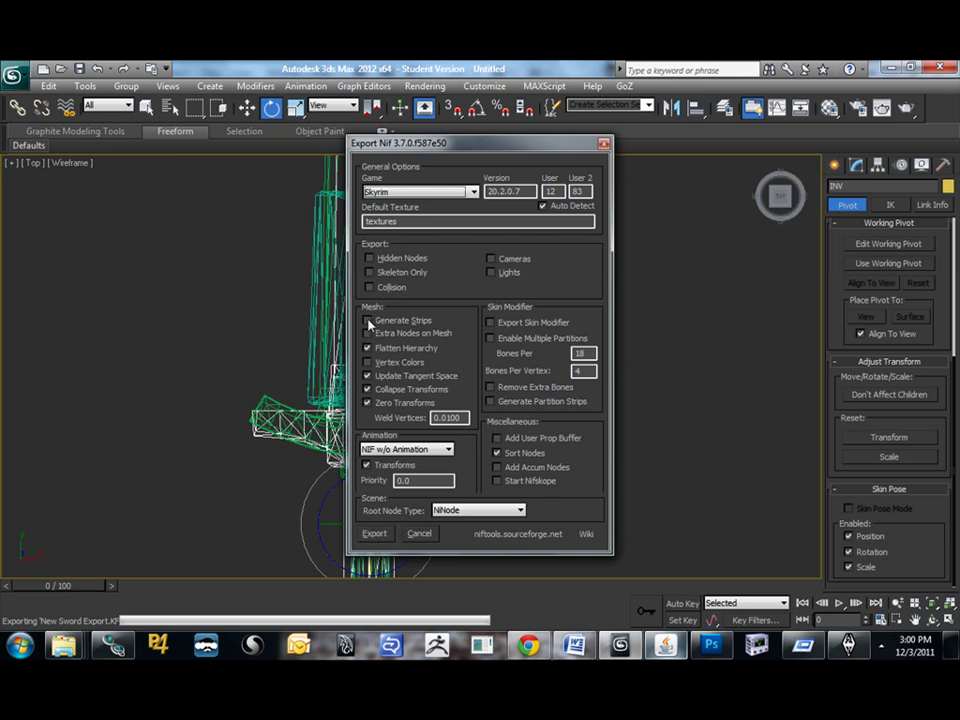
left_click(374, 533)
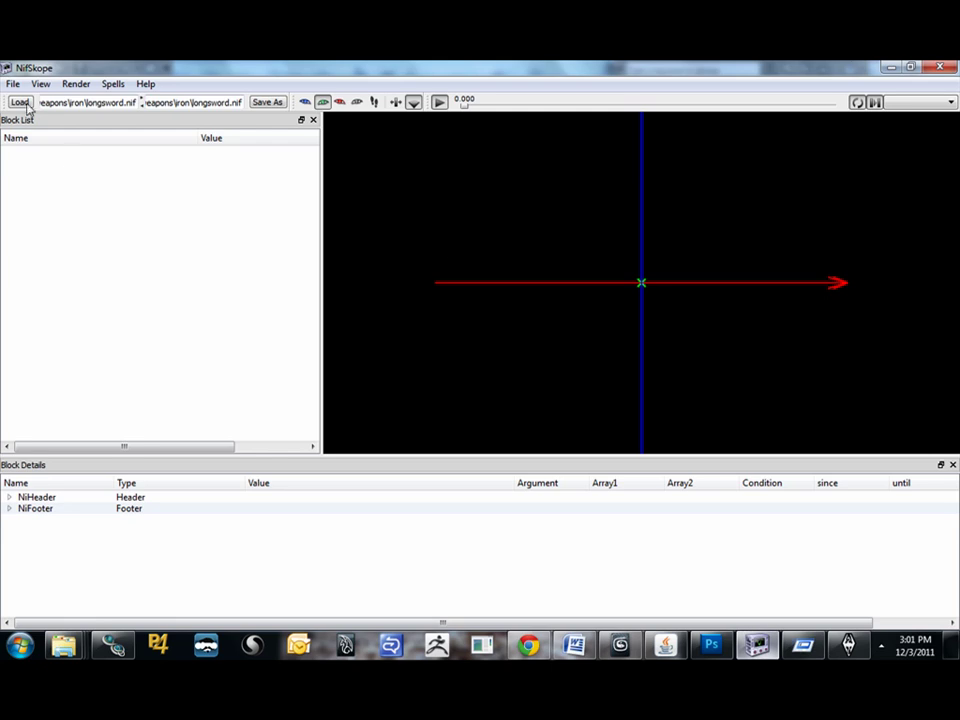
Load New Sword Export.nif in NifSkope.
left_click(13, 84)
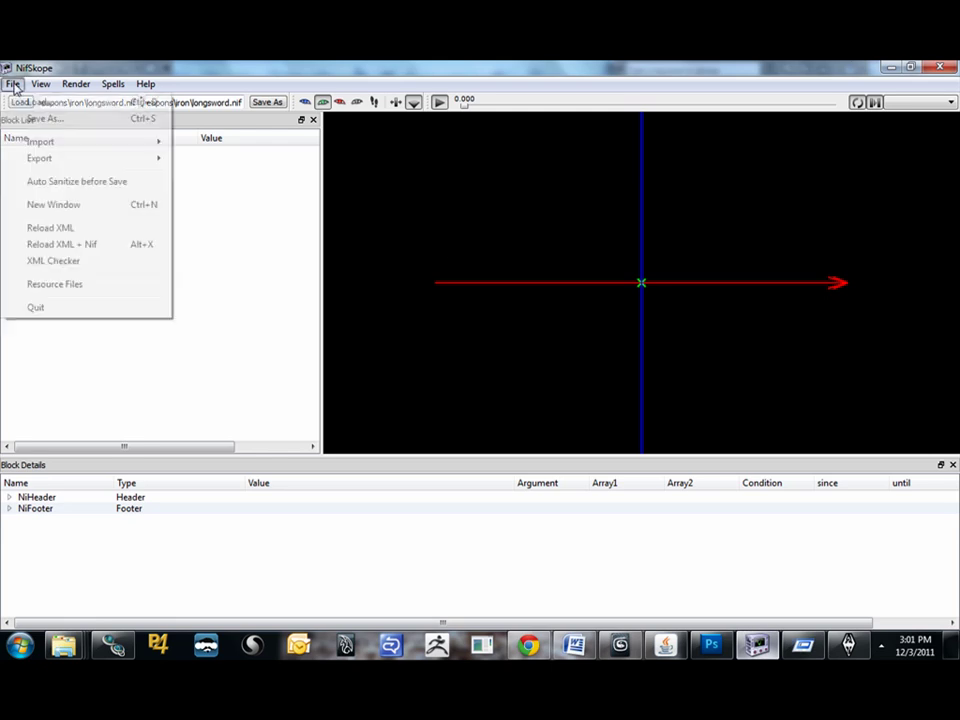
left_click(28, 100)
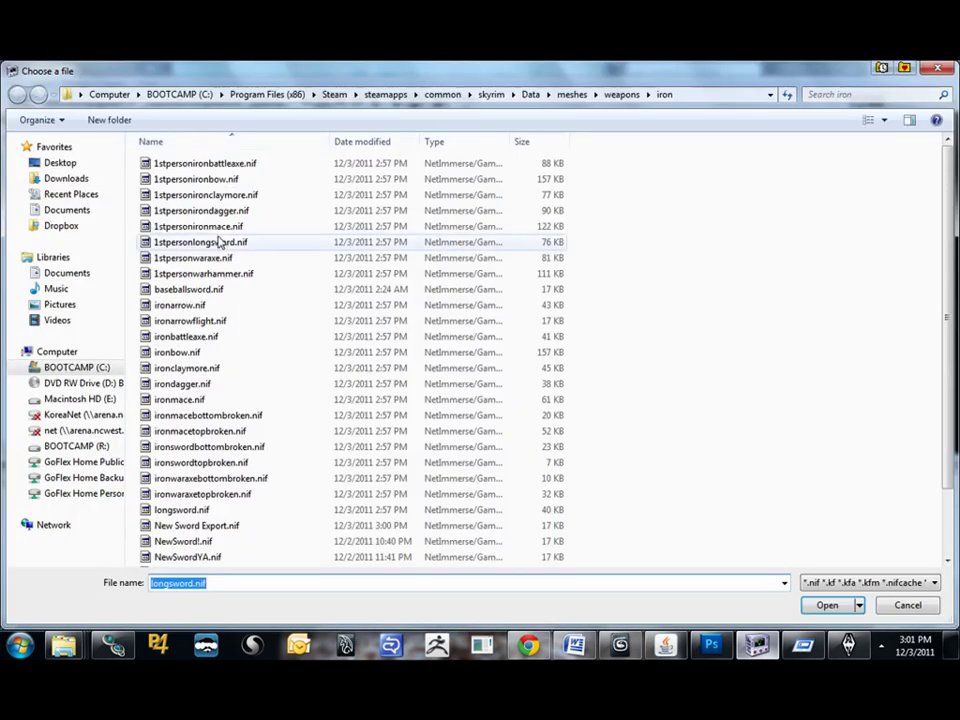
scroll(257, 264, "down", 1)
double_click(203, 481)
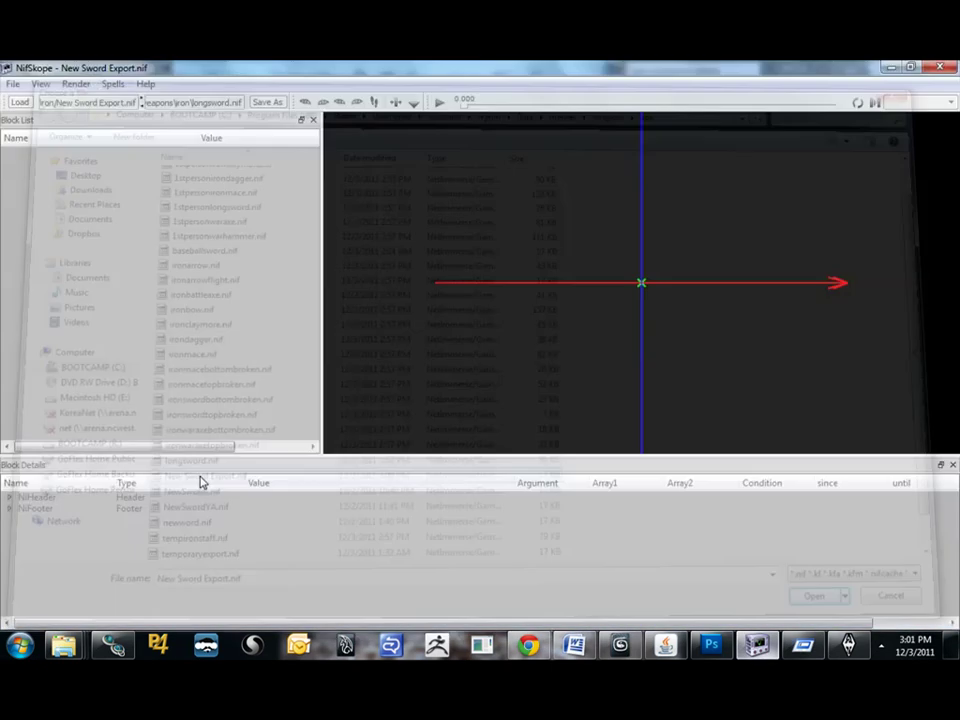
Resize the NifSkope window beside 3ds Max, enlarging the preview and block list.
left_click_drag(519, 64, 318, 75)
left_click_drag(621, 169, 489, 170)
left_click_drag(323, 232, 278, 233)
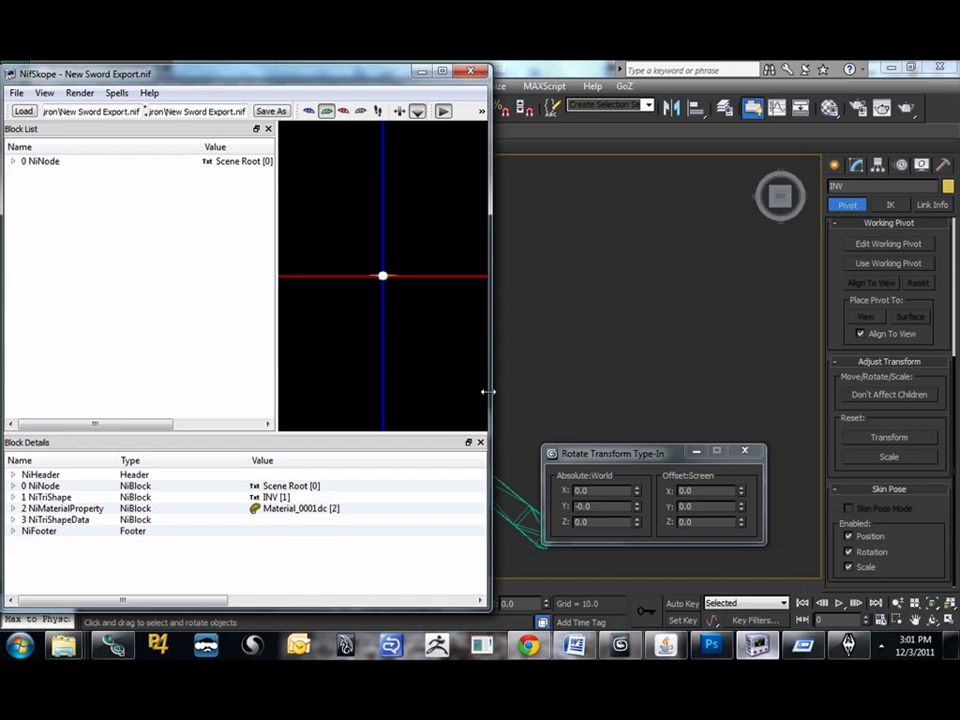
mouse_move(486, 390)
left_mouse_down()
mouse_move(521, 384)
mouse_move(487, 398)
left_mouse_up()
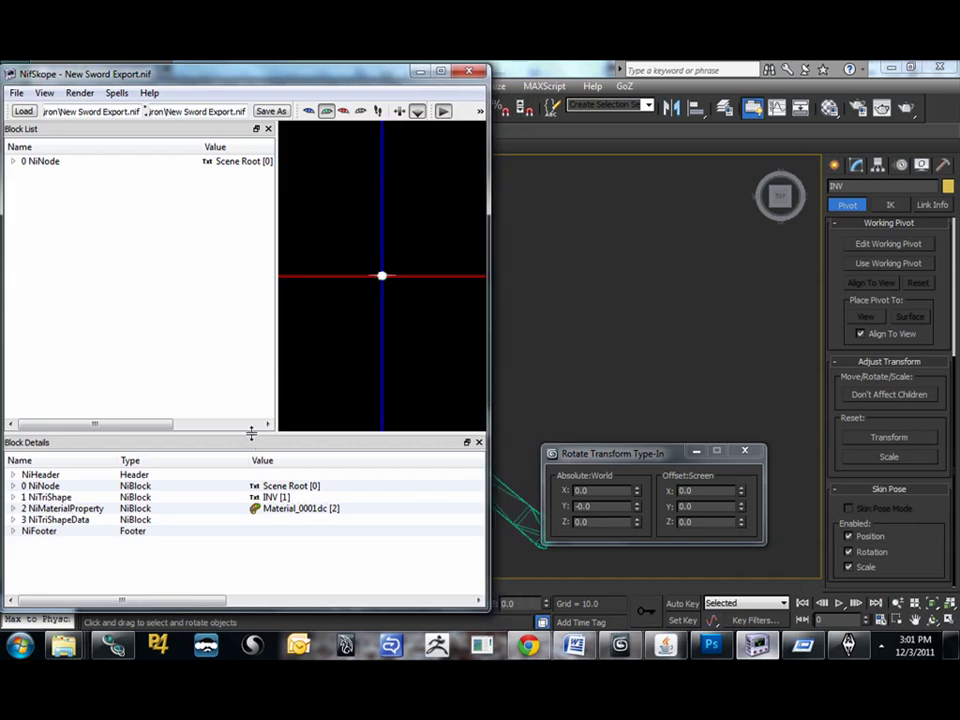
mouse_move(249, 438)
left_mouse_down()
mouse_move(247, 448)
mouse_move(249, 423)
left_mouse_up()
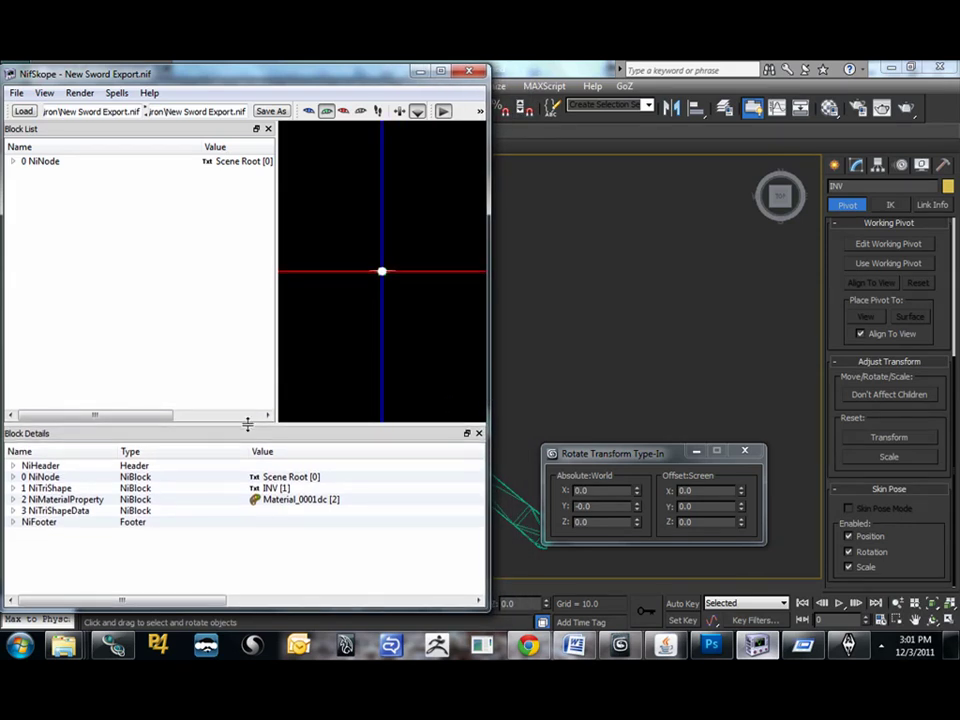
Expand 0 NiNode, rotate the view over the blade, and open a new empty window.
left_click(12, 161)
left_click_drag(314, 163, 330, 256)
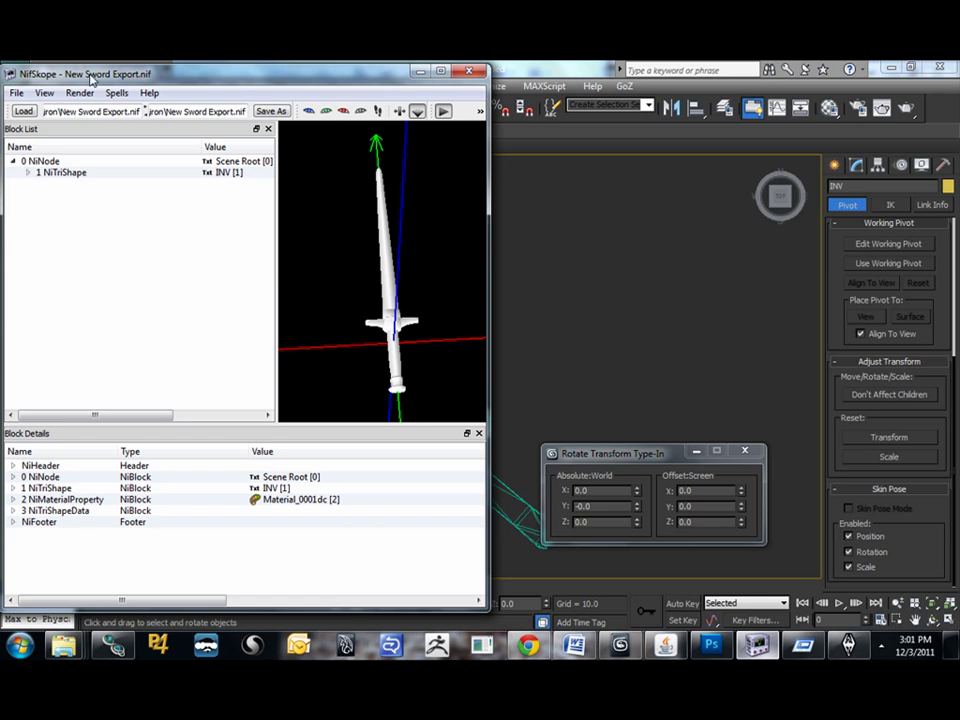
left_click(17, 95)
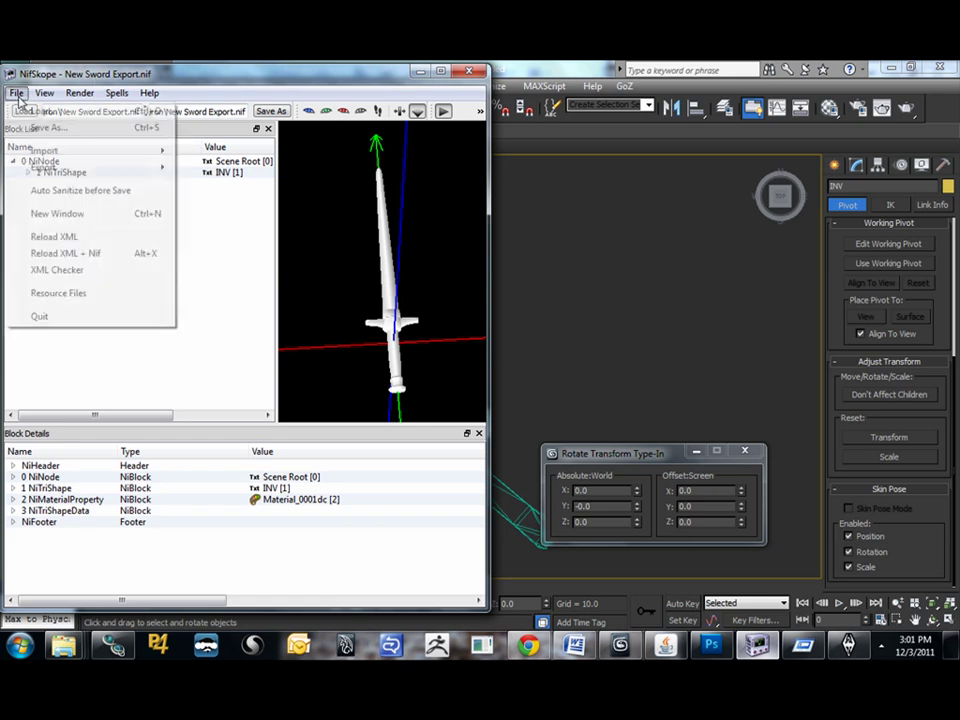
left_click(45, 218)
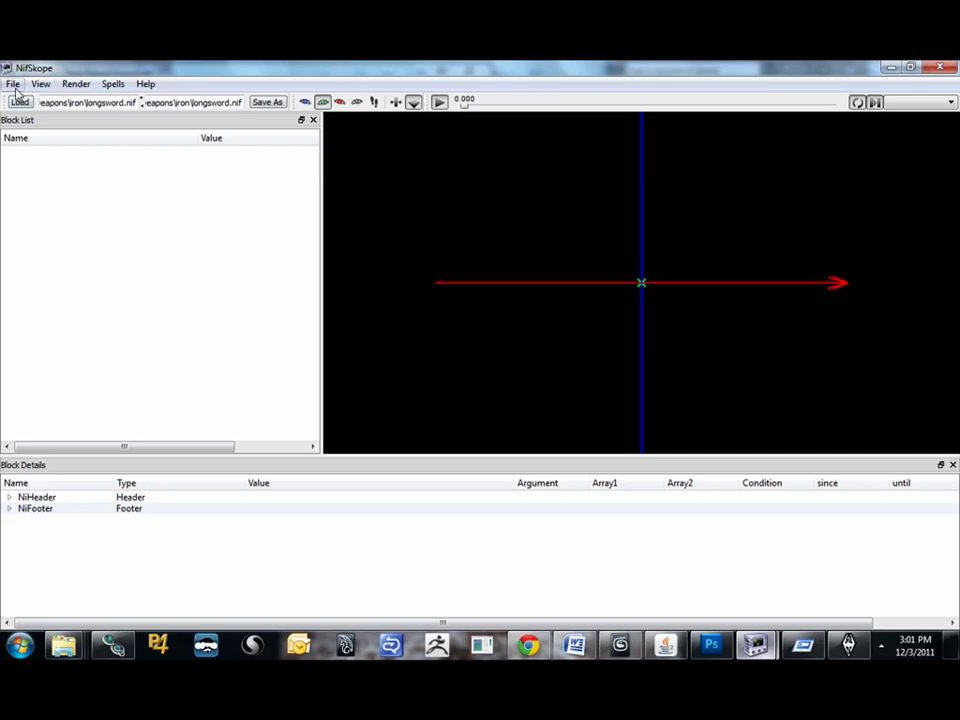
Load 1stpersonlongsword.nif in the second window and rotate the view around it.
left_click(14, 84)
left_click(27, 100)
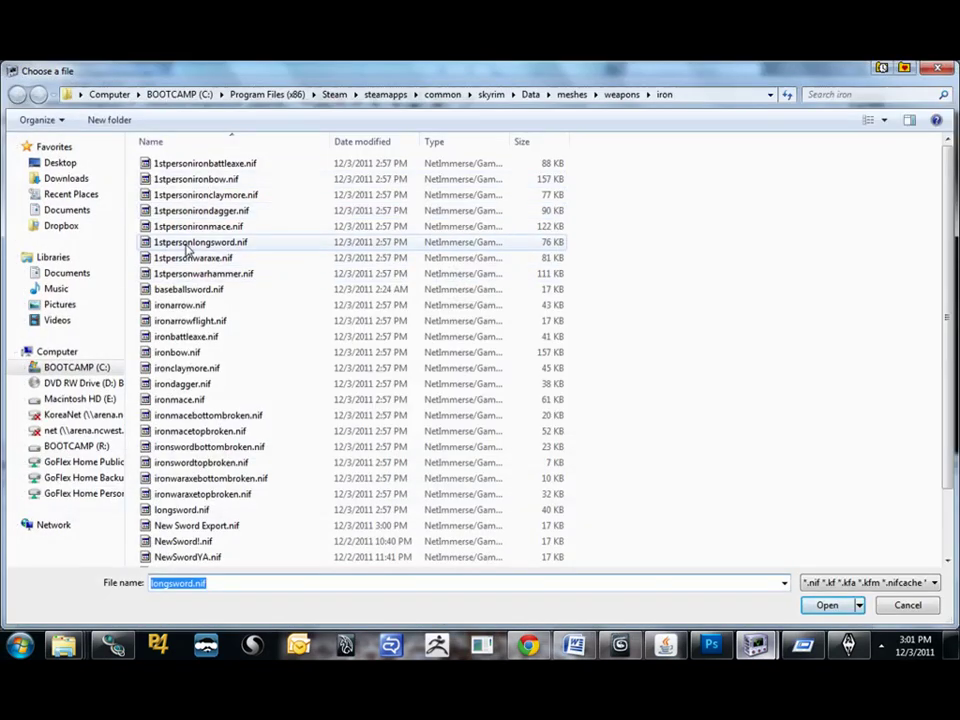
double_click(190, 243)
left_click_drag(600, 285, 671, 392)
scroll(636, 281, "up", 5)
left_click_drag(636, 281, 606, 229)
Restore and position the second window beside the first, dismissing a notification.
left_click_drag(390, 67, 431, 83)
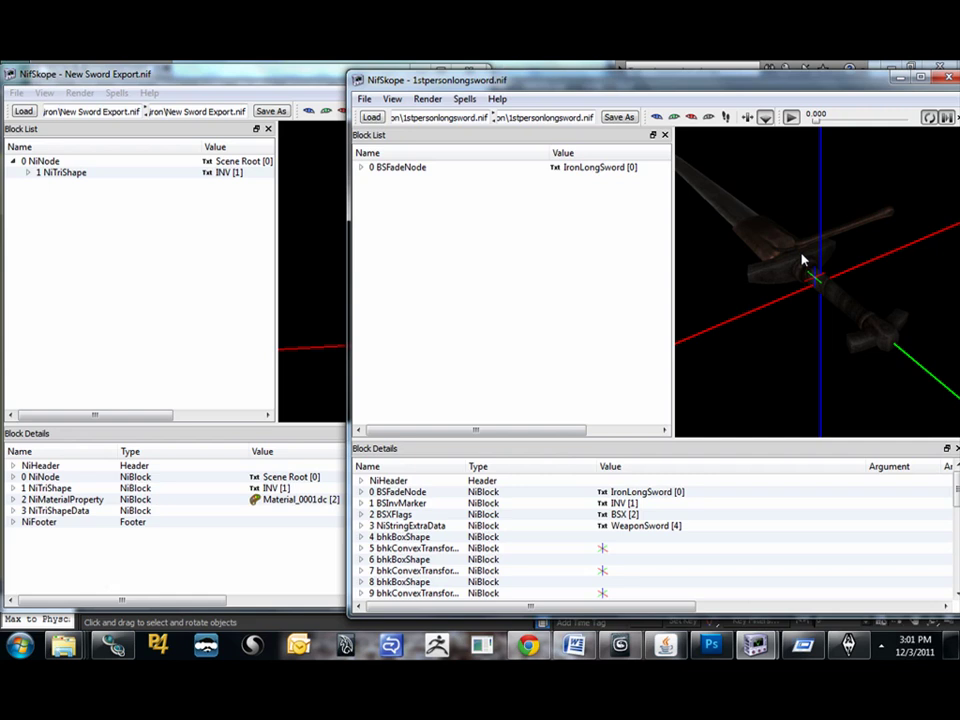
left_click_drag(804, 262, 816, 285)
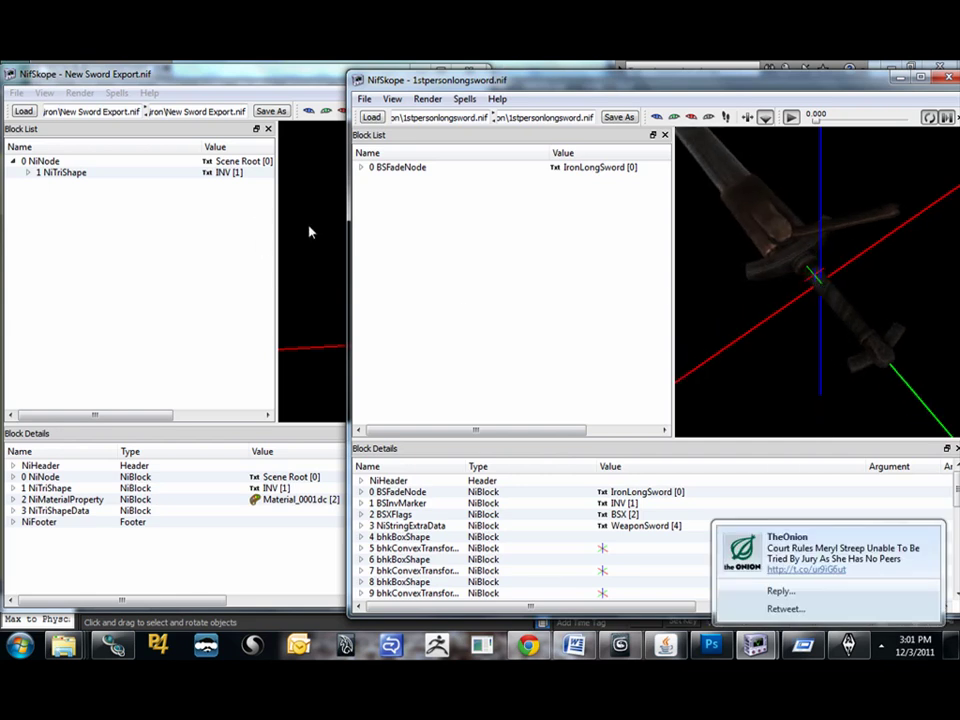
left_click(933, 535)
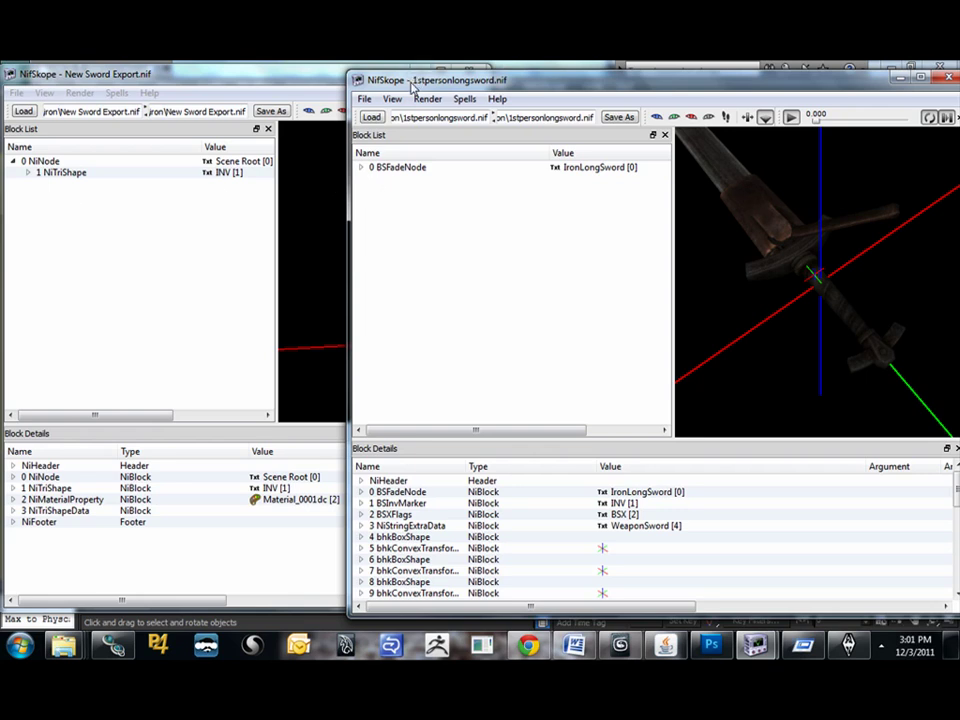
left_click_drag(412, 85, 427, 79)
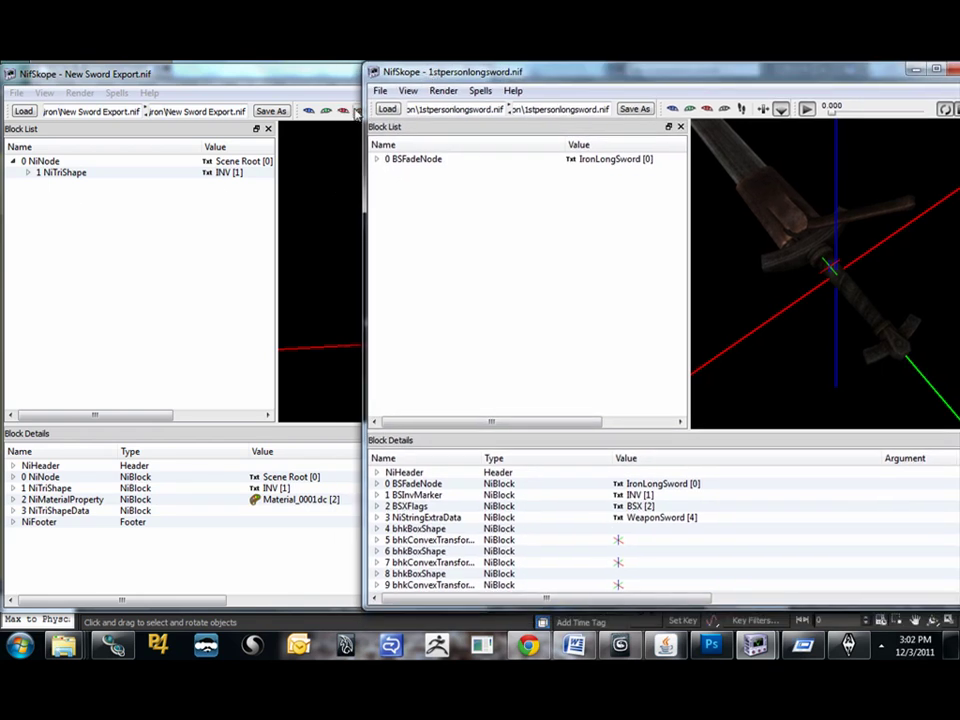
Expand BSFadeNode and inspect the BloodLighting, BloodEffects and IronLongSword:0 shapes.
left_click(377, 159)
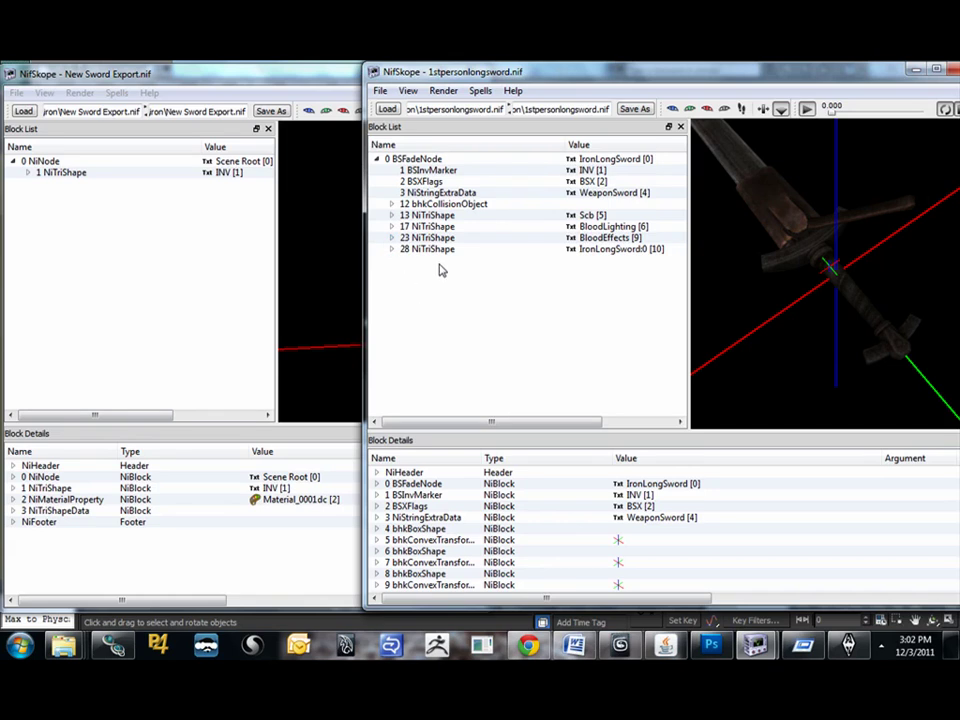
left_click(420, 226)
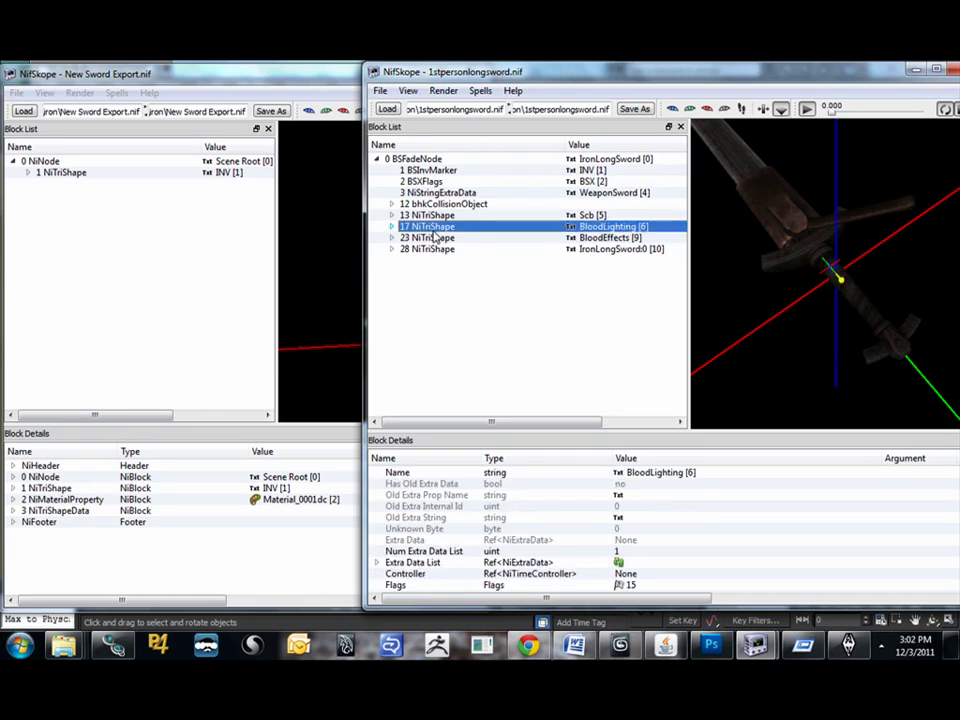
left_click(401, 238)
left_click(391, 249)
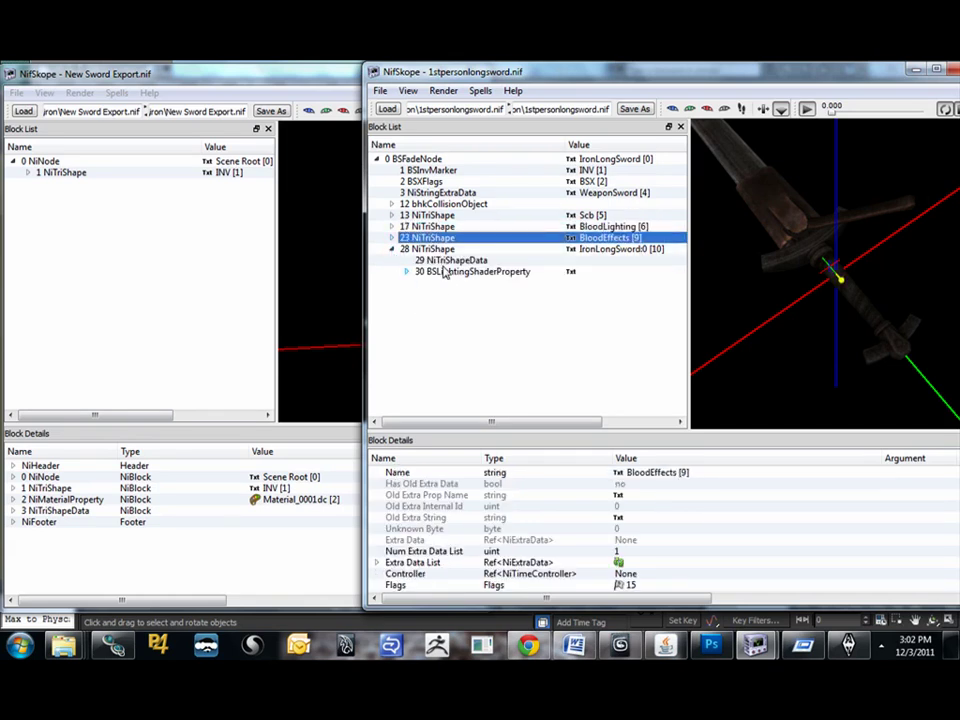
left_click(577, 225)
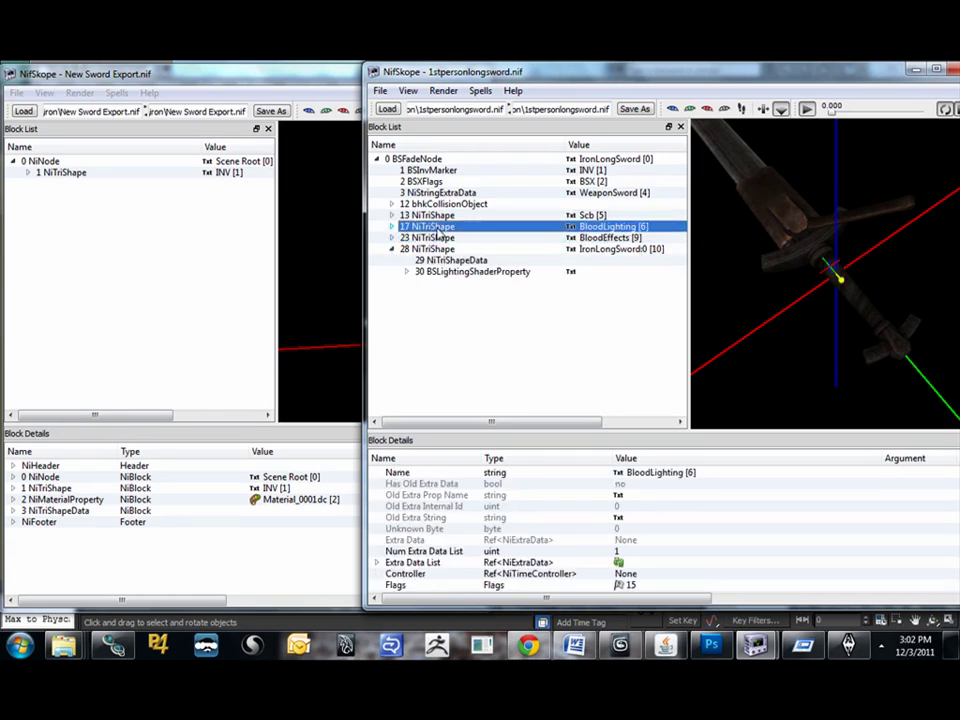
left_click(598, 228)
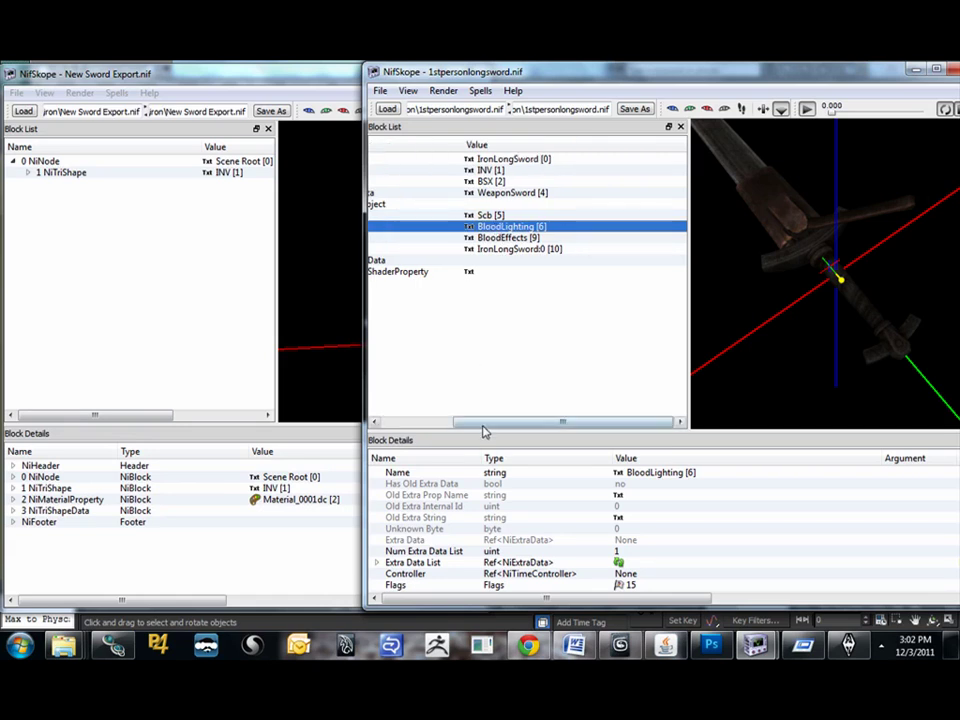
left_click(383, 424)
Remove the BloodLighting shape branch.
right_click(446, 213)
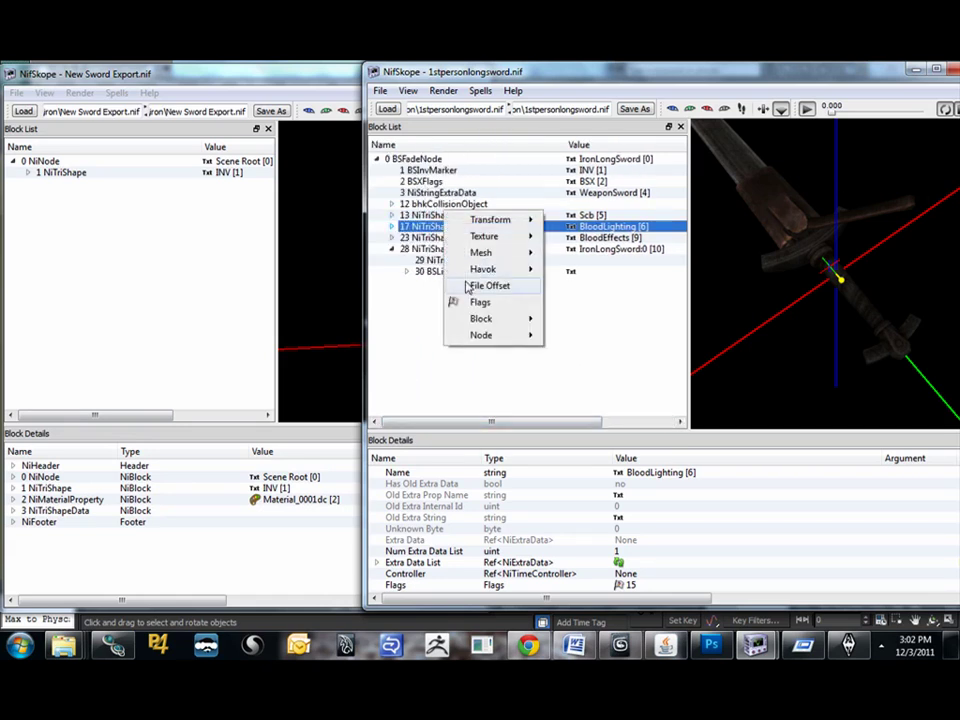
mouse_move(477, 321)
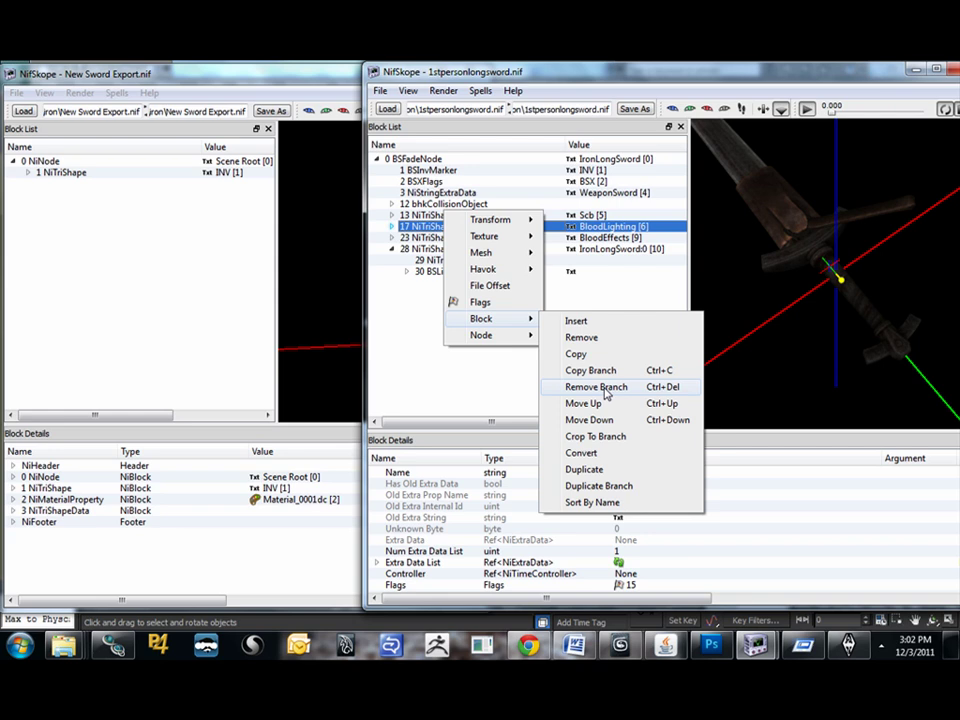
left_click(422, 231)
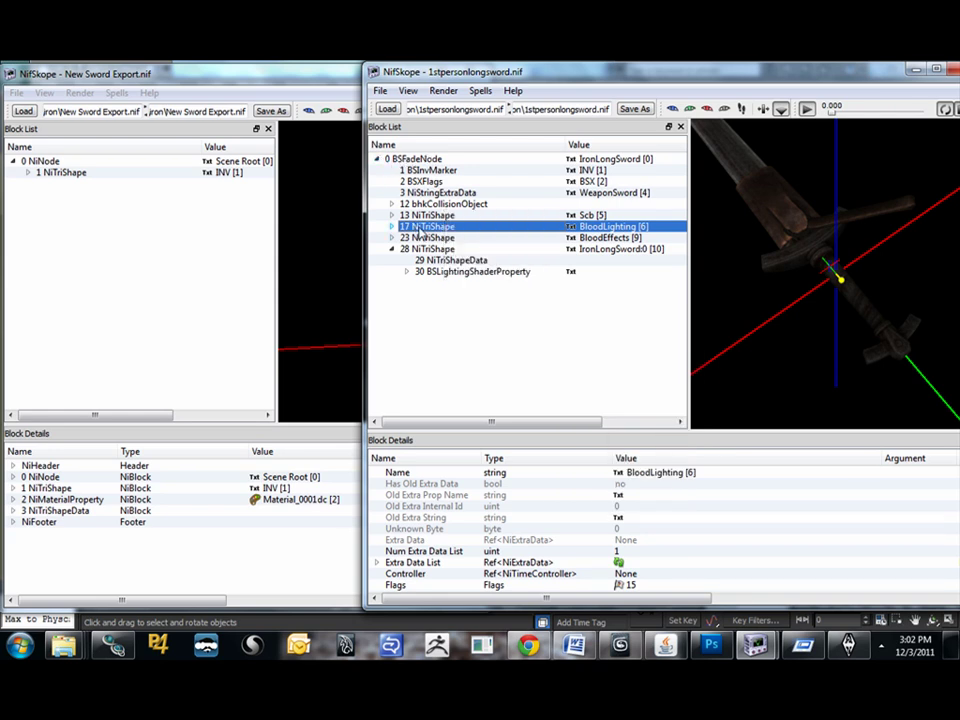
right_click(420, 232)
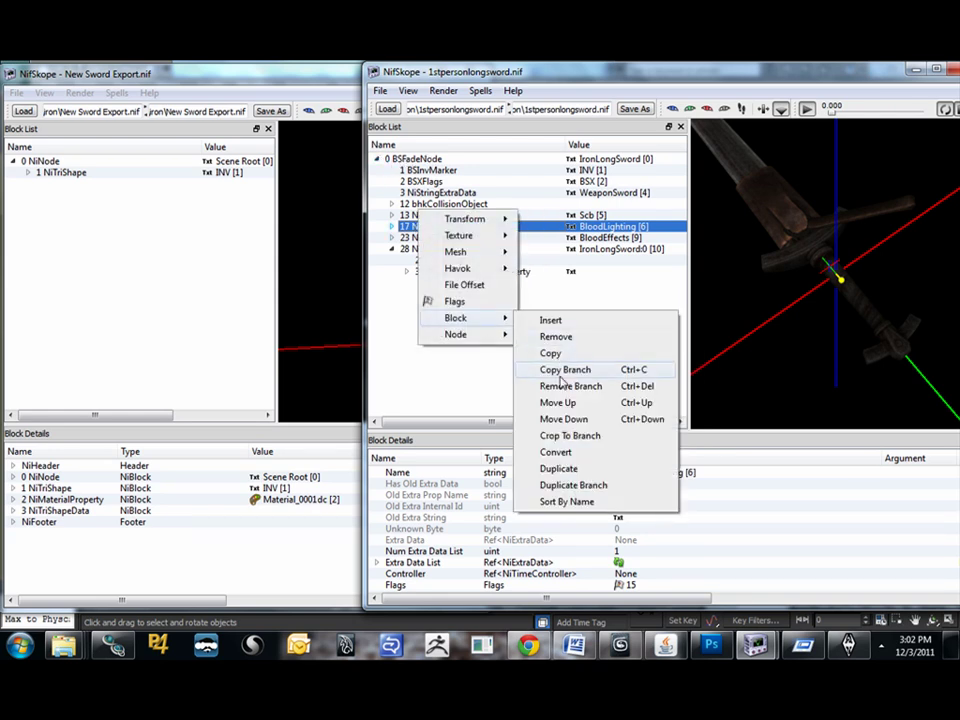
left_click(568, 387)
Remove the BloodEffects shape branch.
left_click(430, 215)
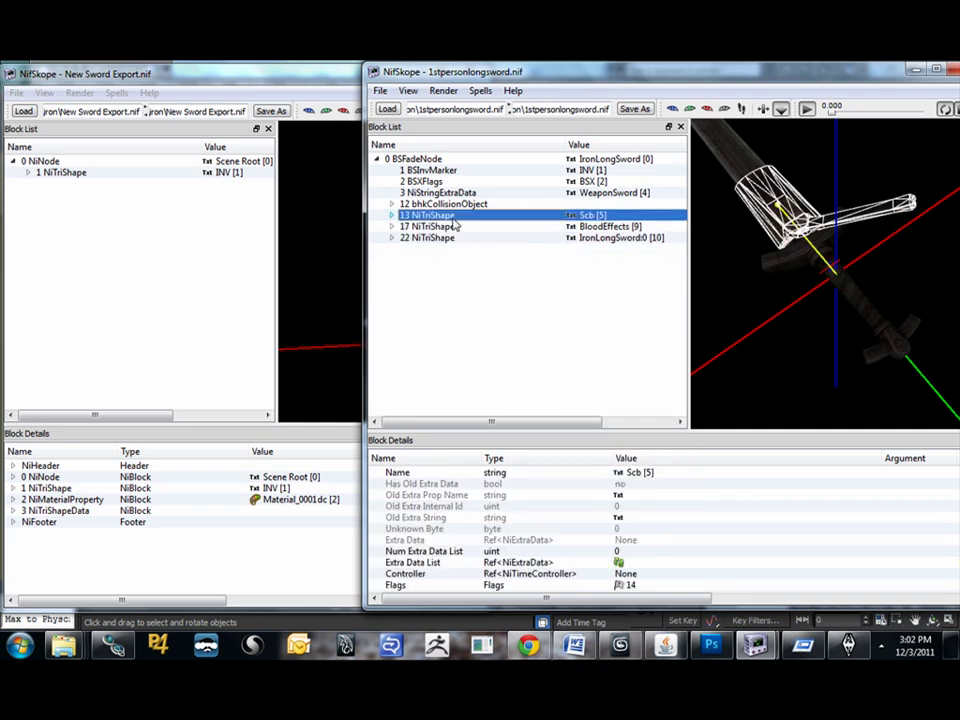
left_click(440, 227)
right_click(444, 226)
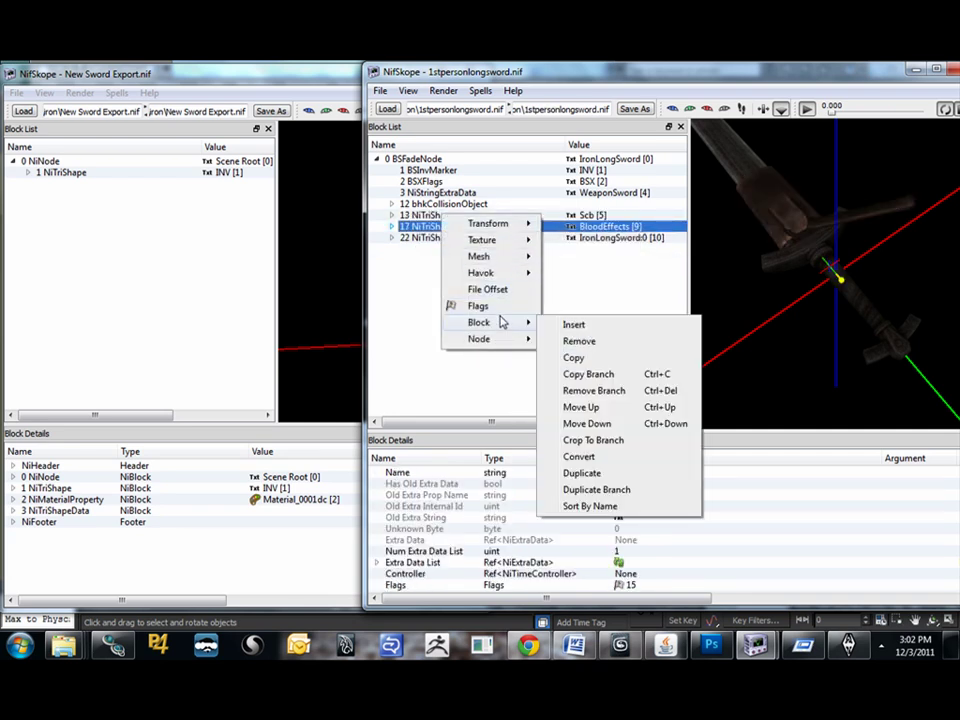
left_click(583, 389)
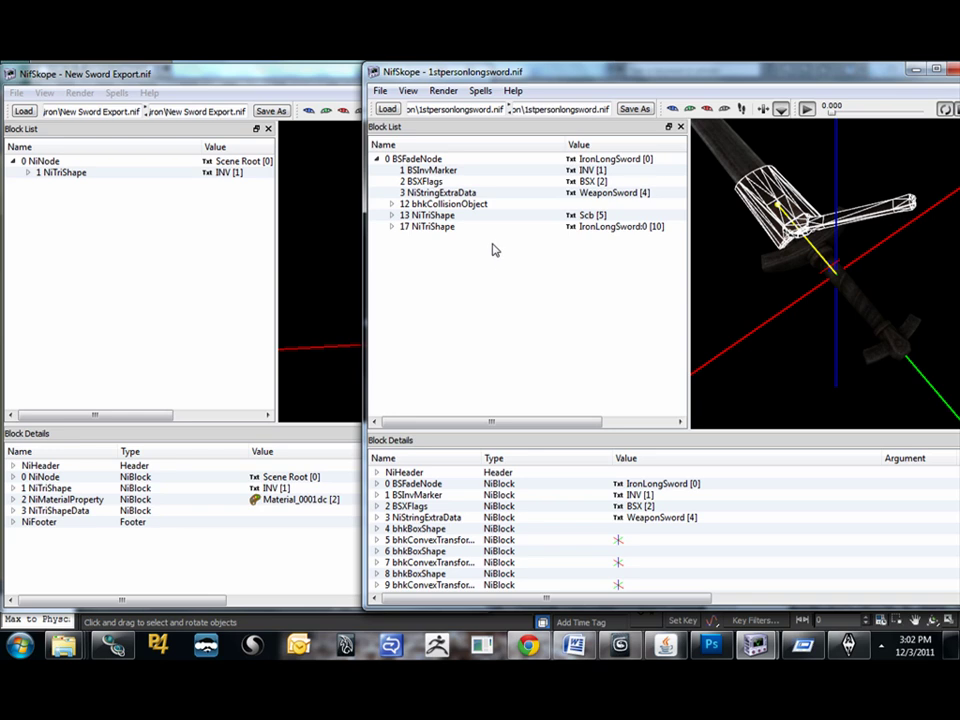
Expand IronLongSword:0 and its 19 BSLightingShaderProperty to reveal the 20 BSShaderTextureSet child.
left_click(410, 227)
left_click(391, 226)
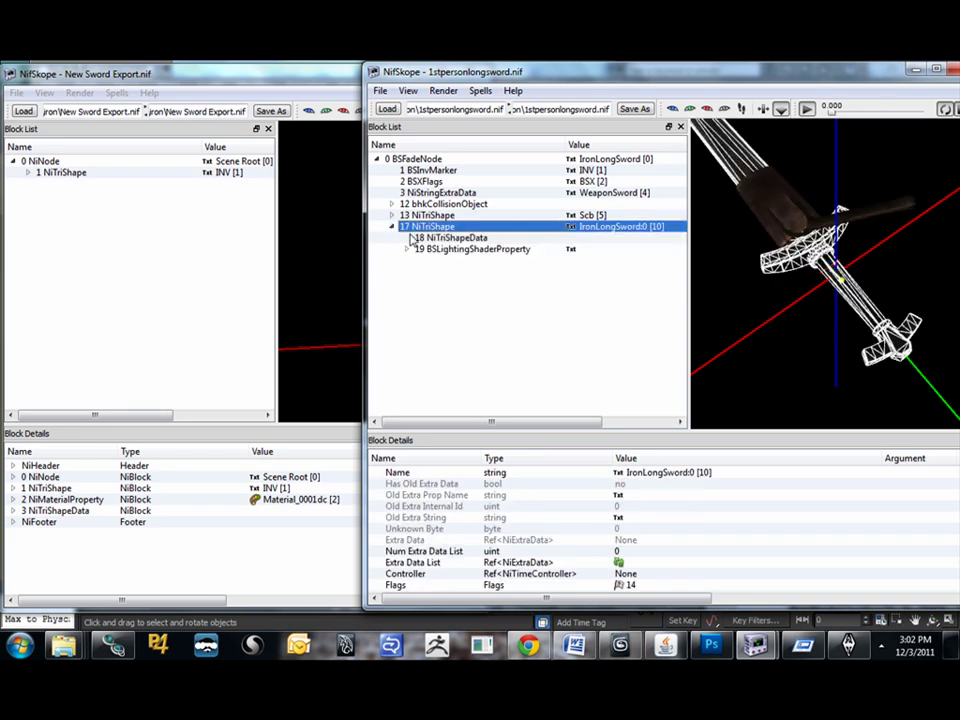
left_click(437, 249)
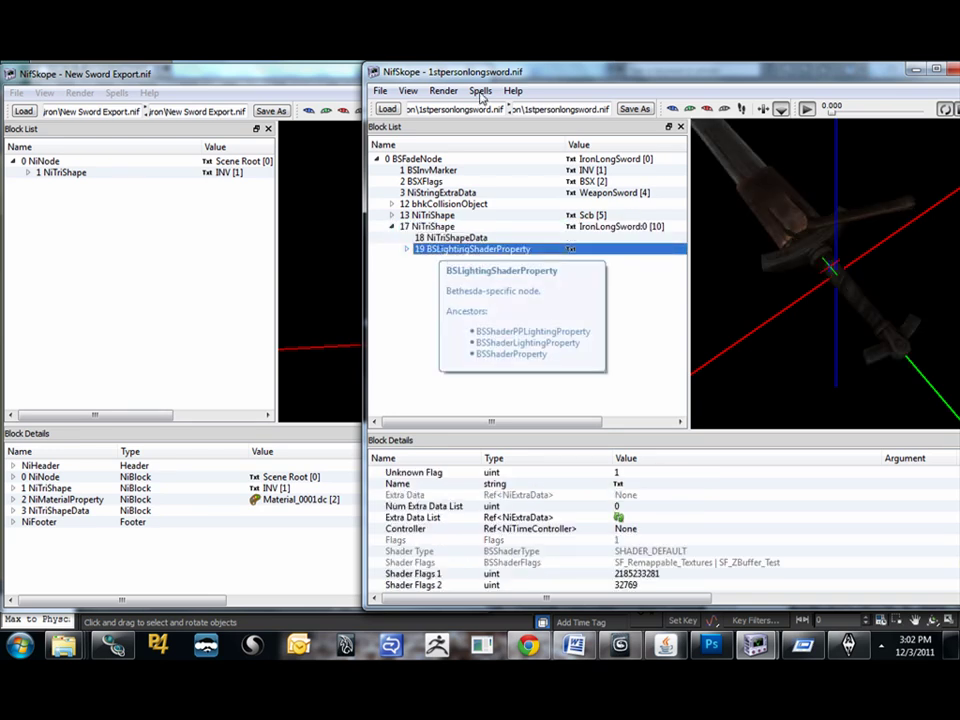
mouse_move(478, 76)
left_mouse_down()
mouse_move(487, 74)
mouse_move(465, 78)
left_mouse_up()
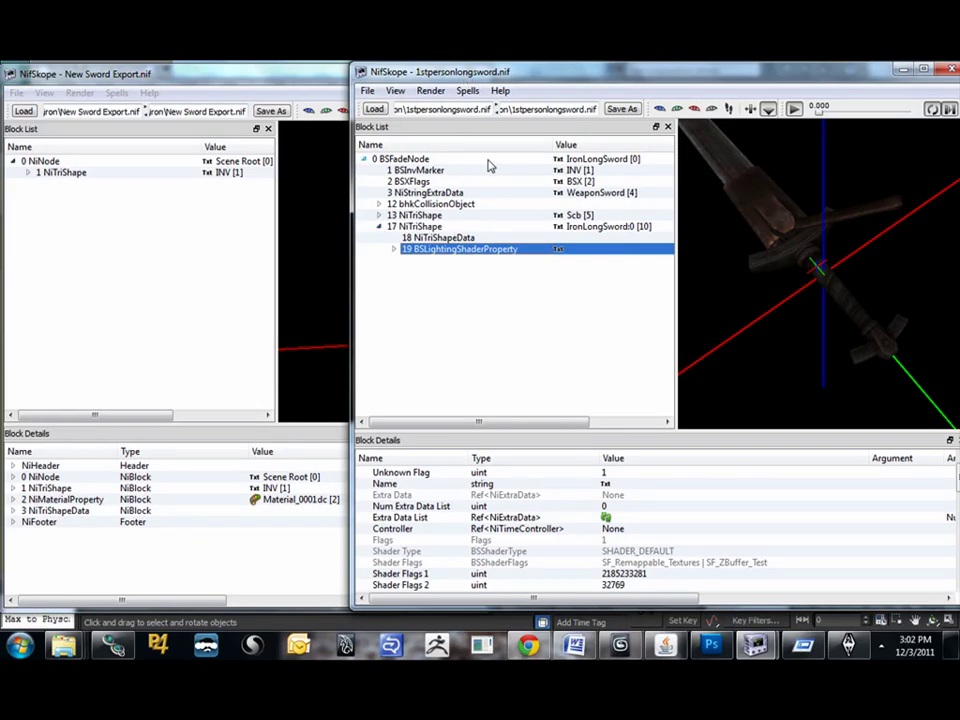
left_click(448, 238)
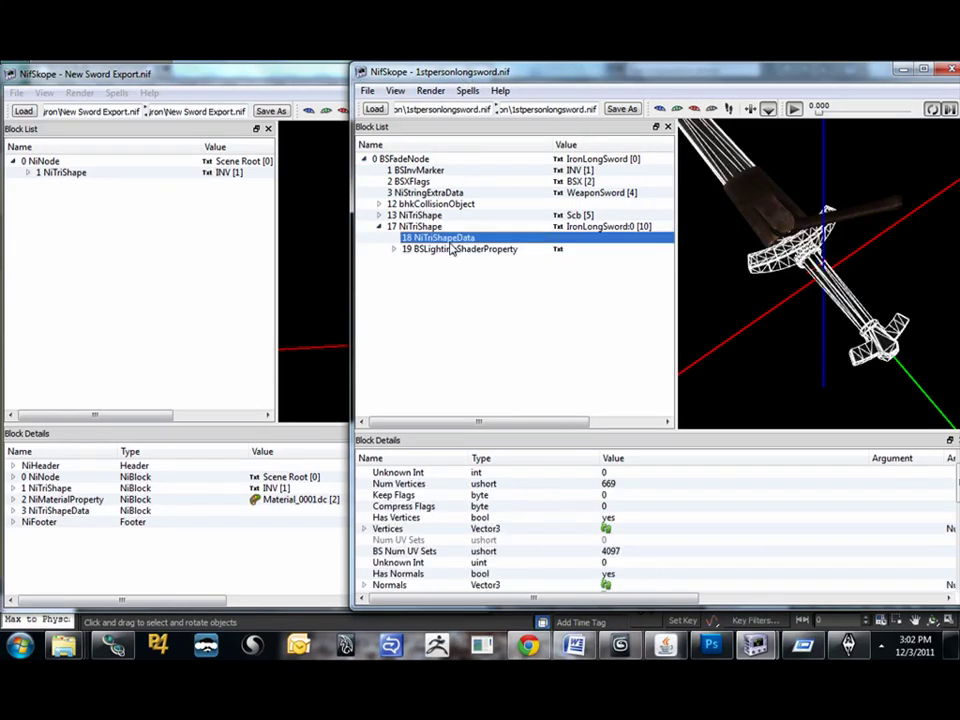
left_click(460, 251)
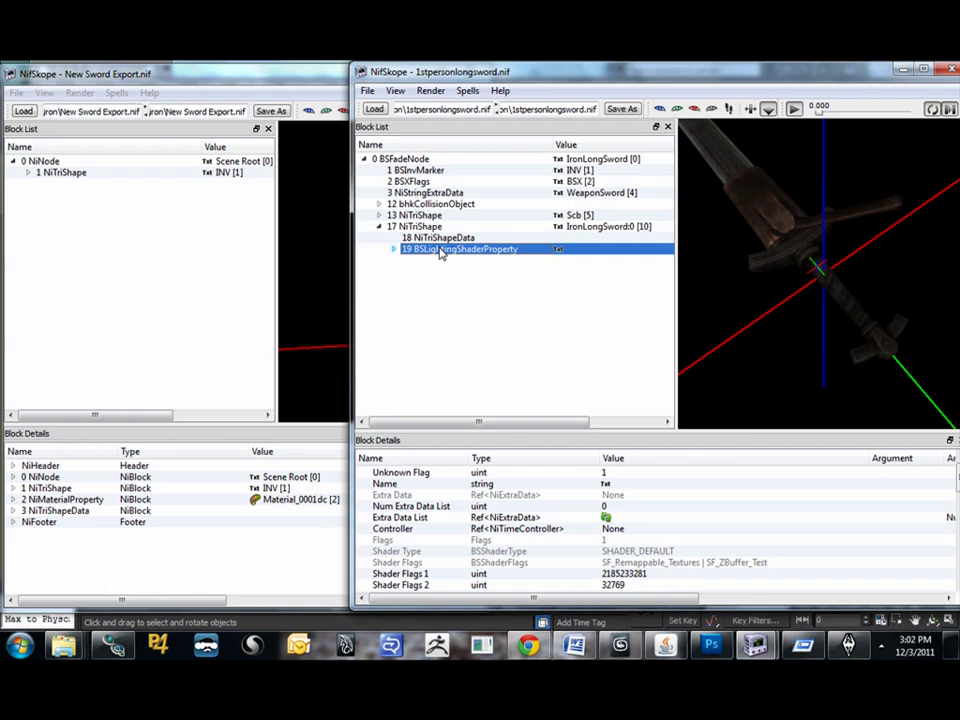
left_click(394, 249)
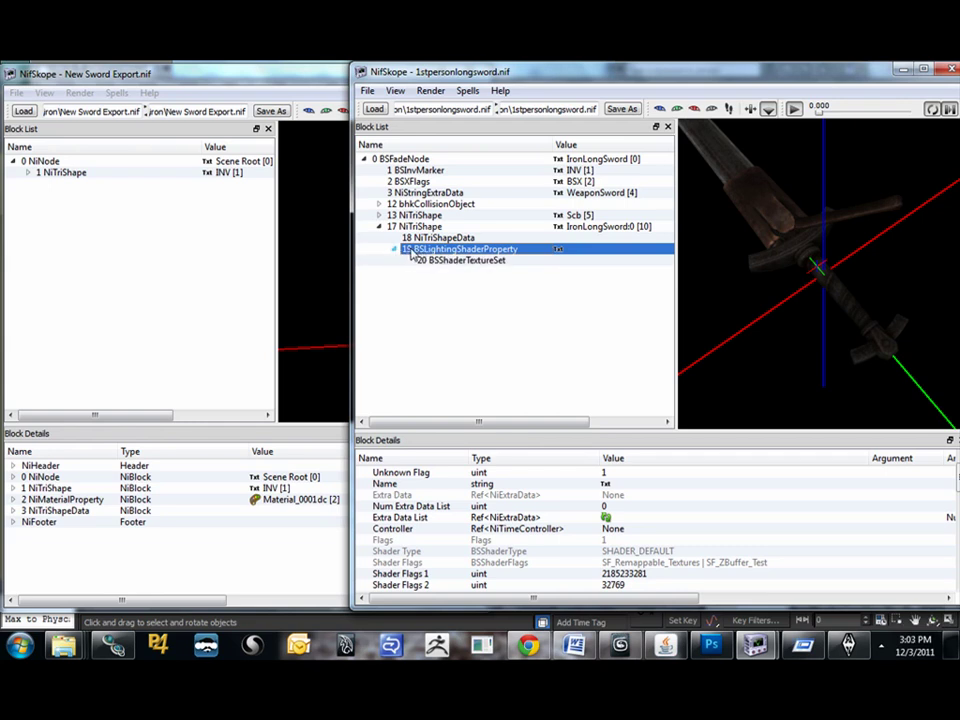
right_click(410, 254)
left_click(410, 254)
Copy the longsword's BSLightingShaderProperty branch.
right_click(439, 247)
mouse_move(469, 255)
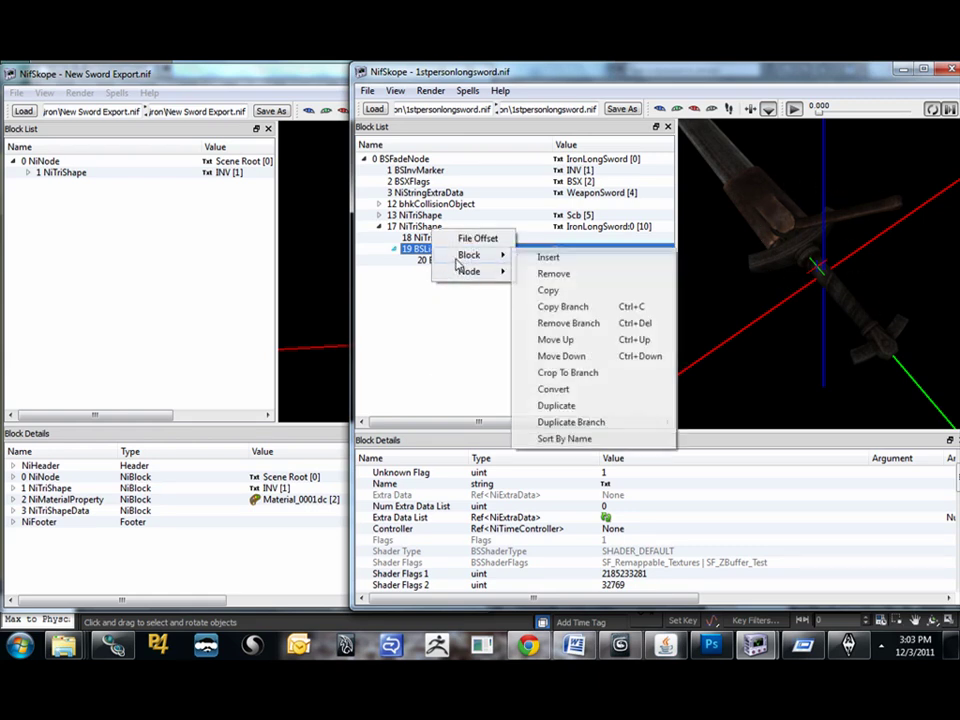
left_click(562, 308)
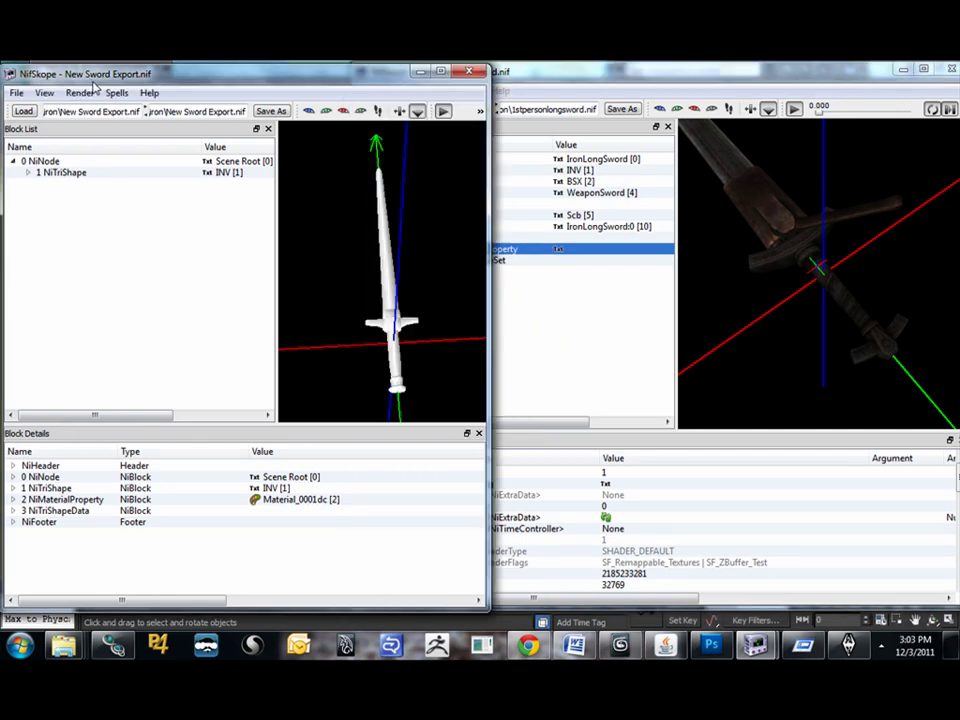
Remove the NiMaterialProperty branch from the new sword's NiTriShape.
left_click(27, 172)
left_click(72, 174)
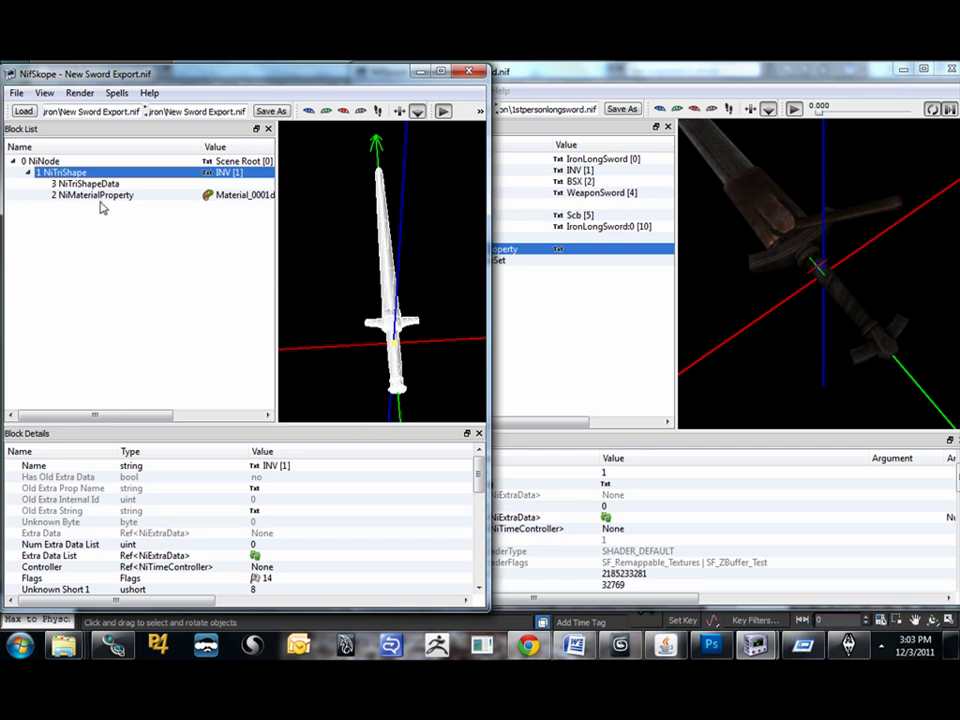
left_click(96, 195)
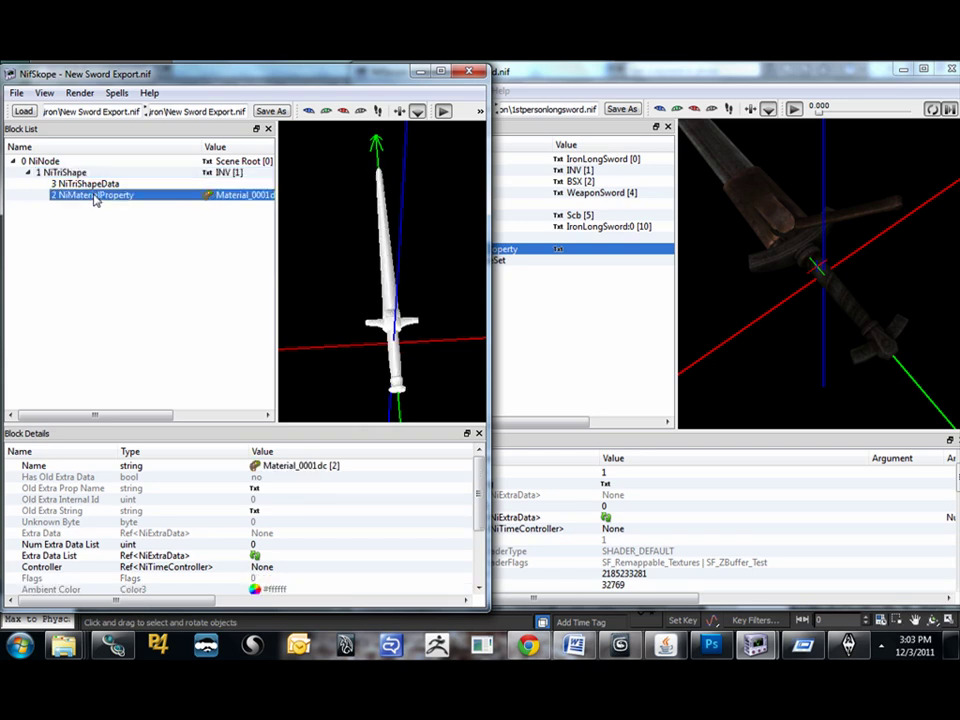
right_click(96, 196)
mouse_move(130, 219)
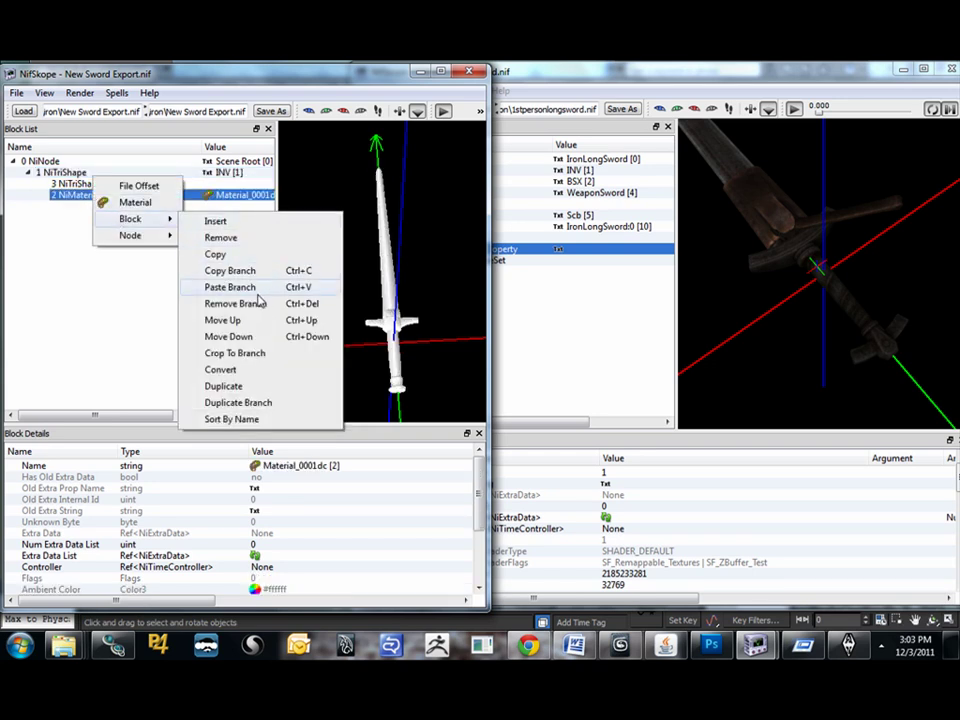
left_click(252, 304)
Paste the copied shader branch into New Sword Export as block 3.
left_click(70, 172)
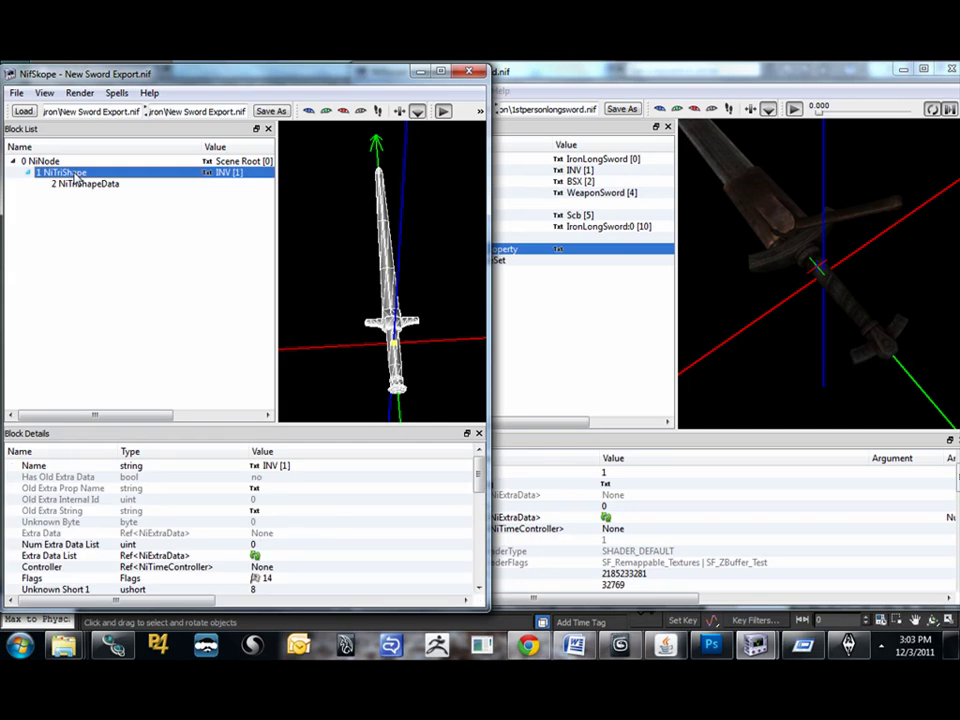
right_click(76, 173)
mouse_move(110, 262)
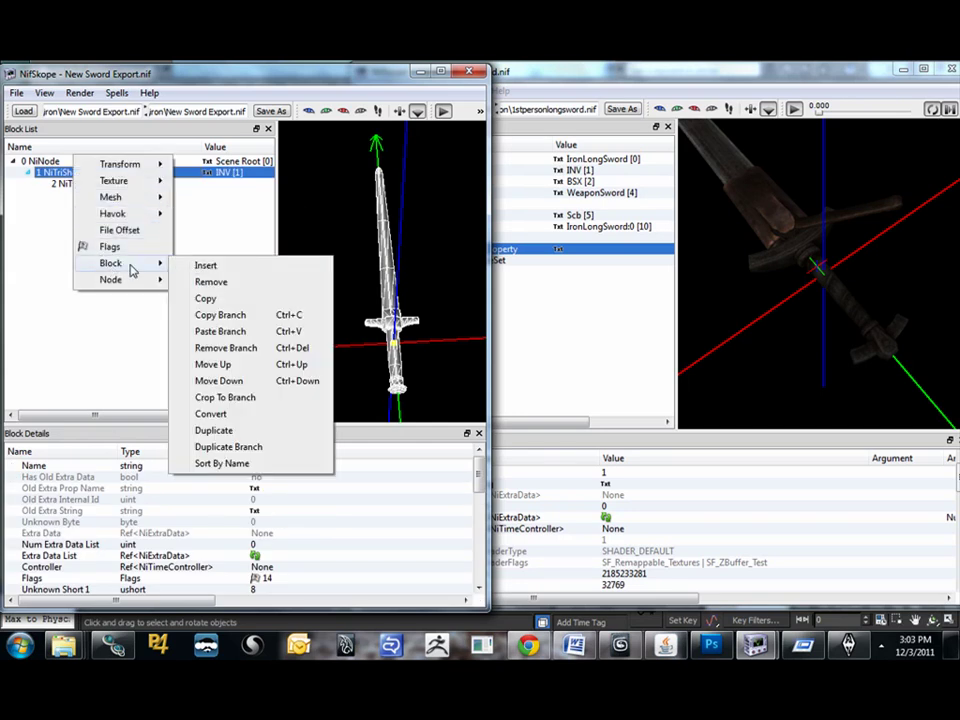
left_click(250, 332)
left_click(96, 184)
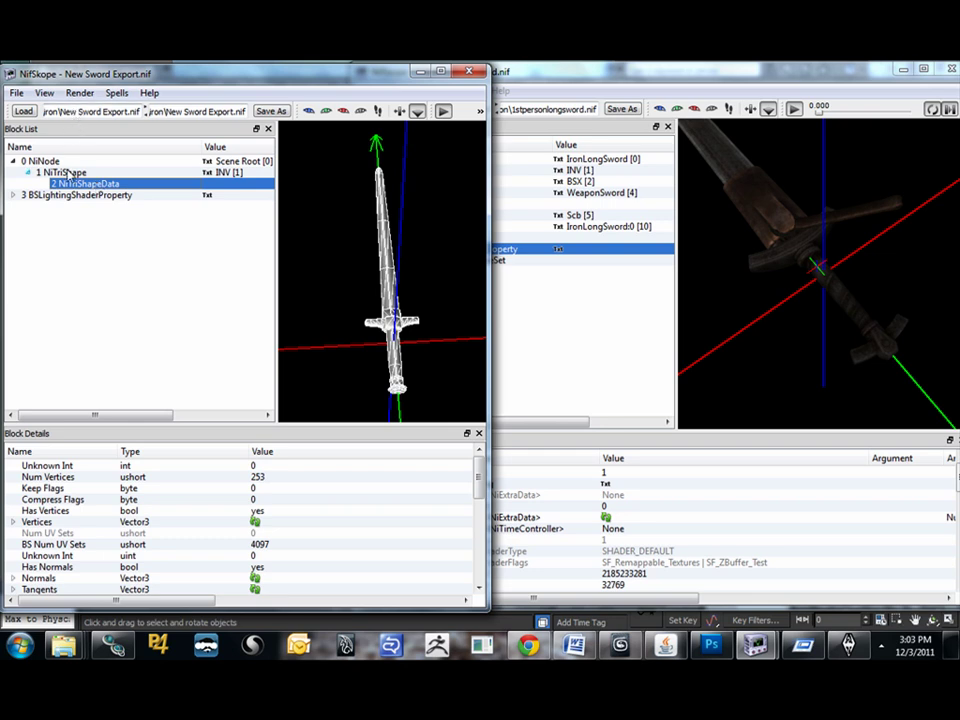
Set the NiTriShape's first Properties reference to block 3 BSLightingShaderProperty.
left_click(63, 173)
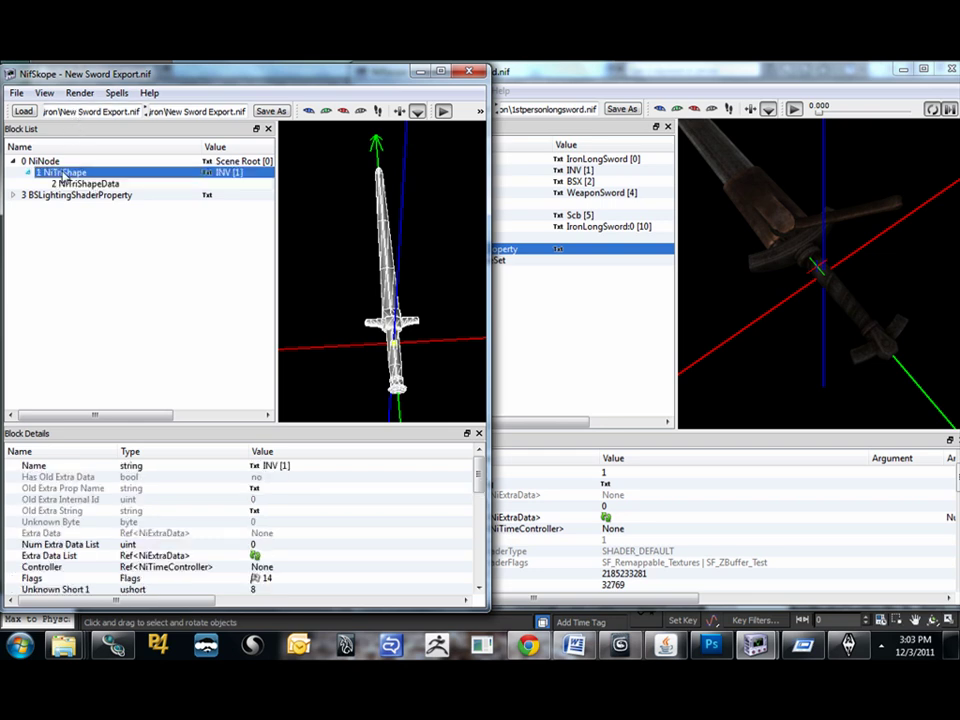
scroll(122, 508, "down", 5)
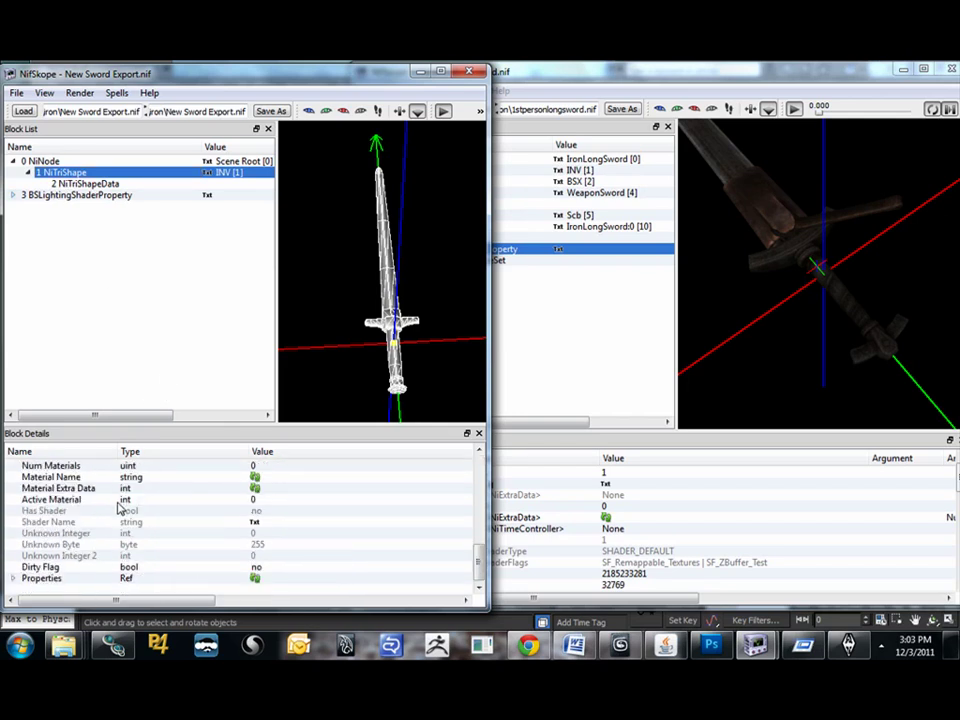
left_click(14, 579)
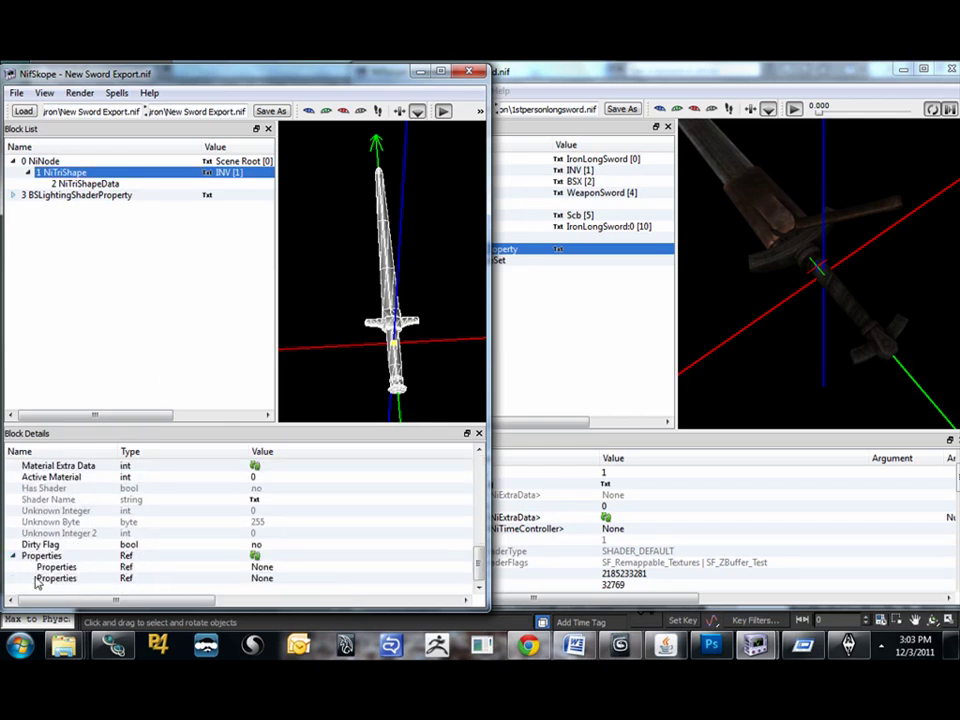
left_click(34, 557)
left_click(13, 556)
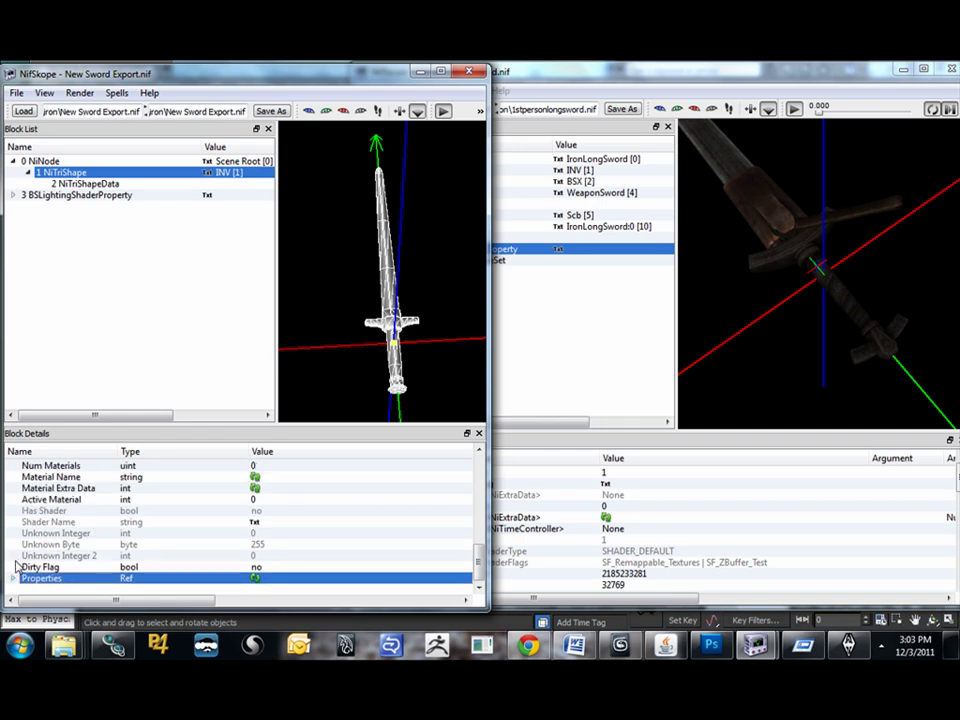
left_click(14, 576)
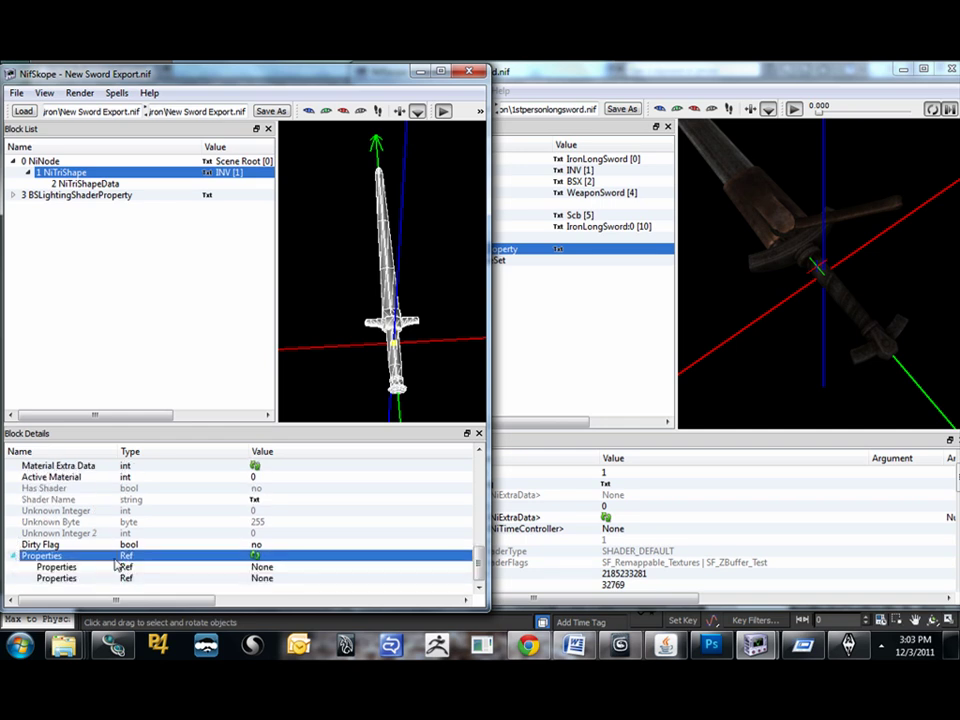
left_click(266, 569)
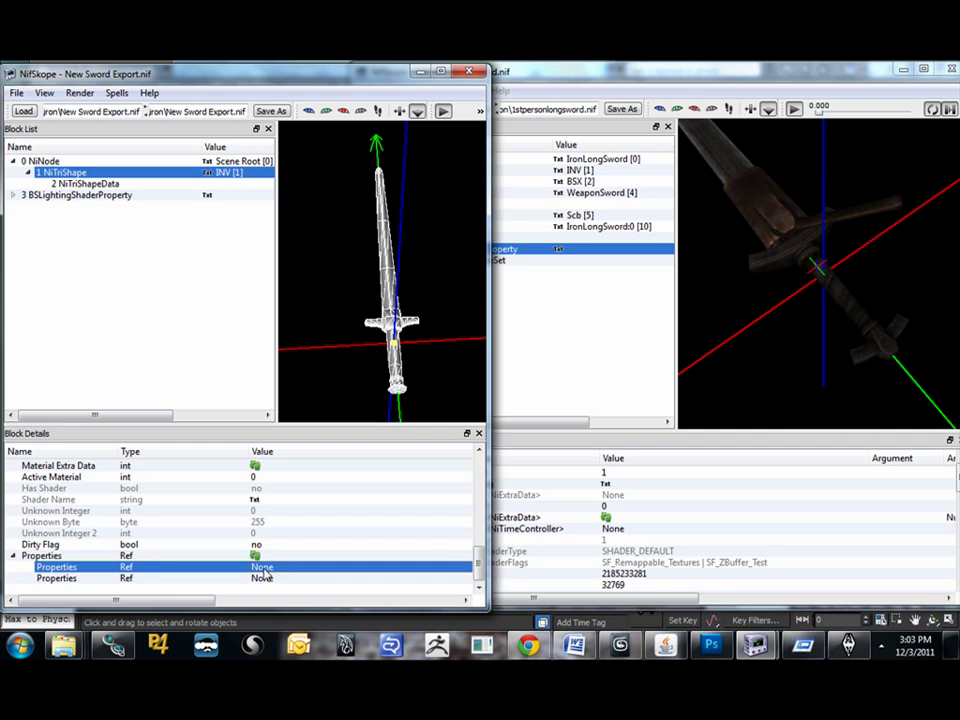
left_click(240, 567)
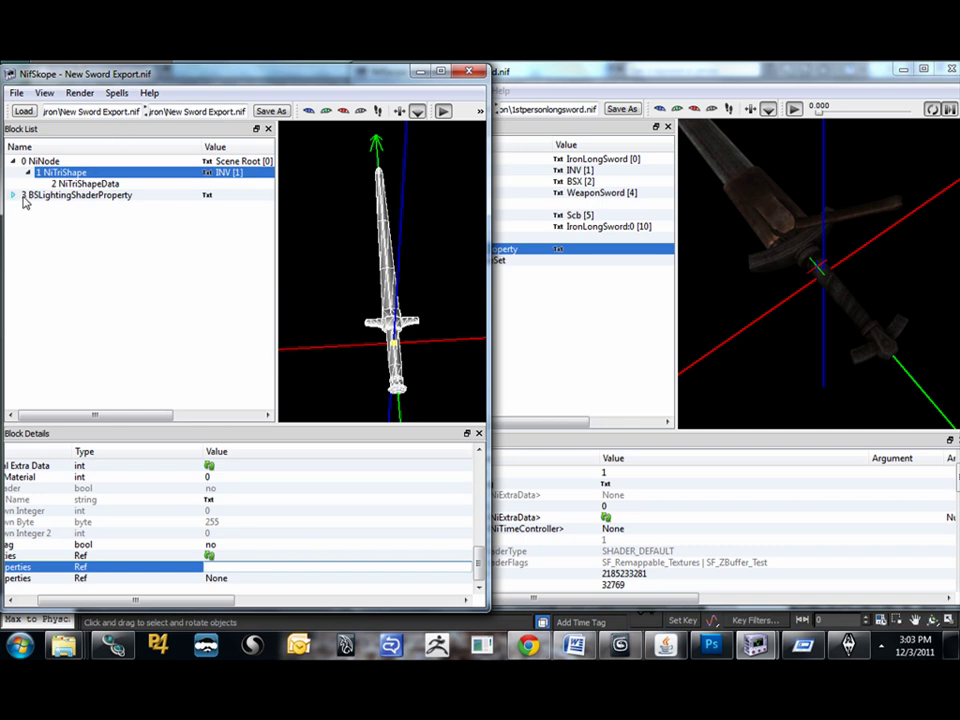
type("3")
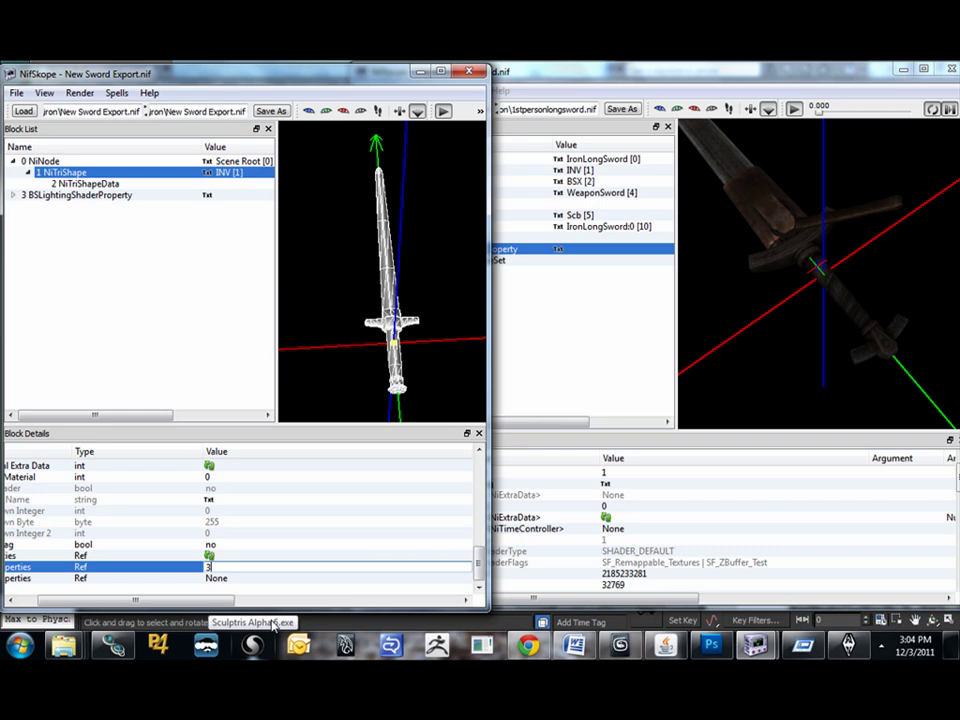
key("Return")
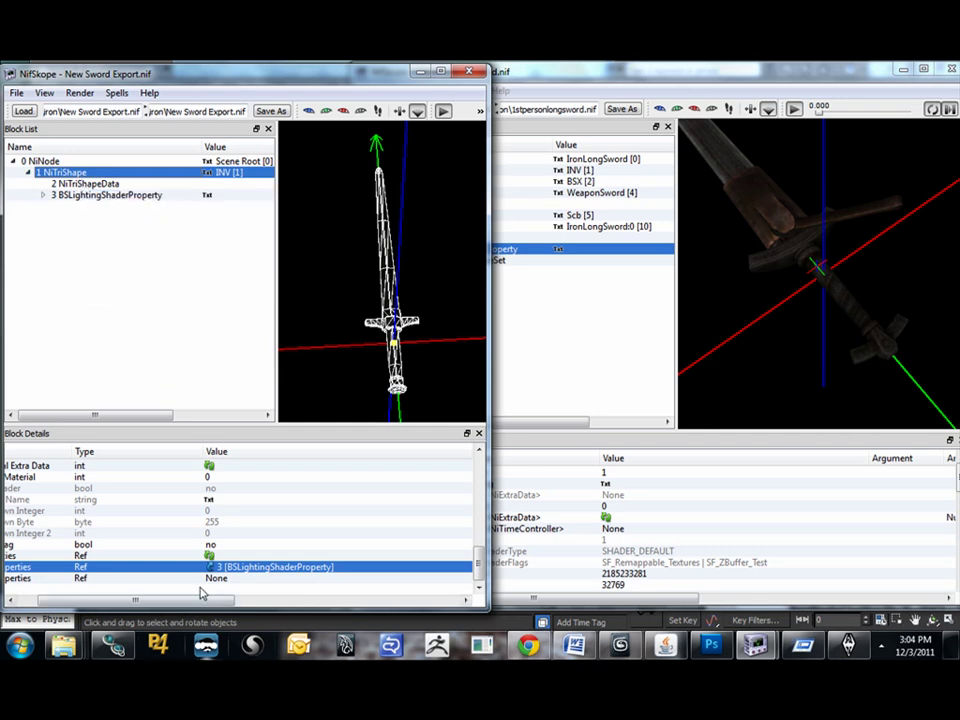
Orbit the textured sword and list the 4 BSShaderTextureSet's nine texture paths.
mouse_move(440, 245)
left_mouse_down()
mouse_move(375, 300)
mouse_move(440, 305)
mouse_move(341, 281)
mouse_move(324, 366)
mouse_move(354, 326)
mouse_move(328, 287)
mouse_move(338, 282)
left_mouse_up()
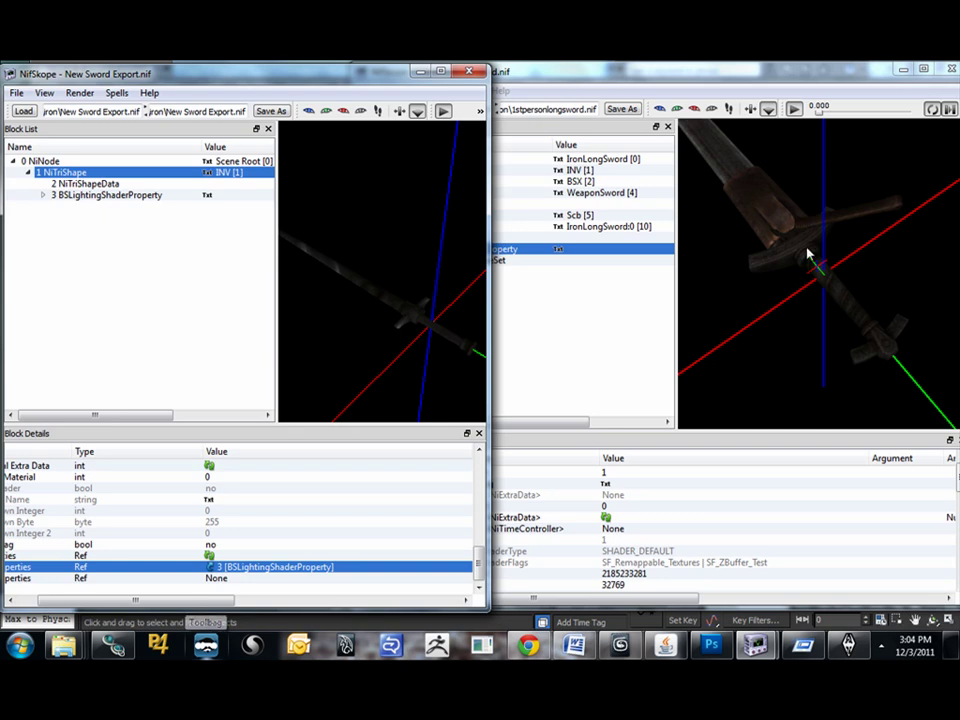
left_click_drag(378, 342, 418, 326)
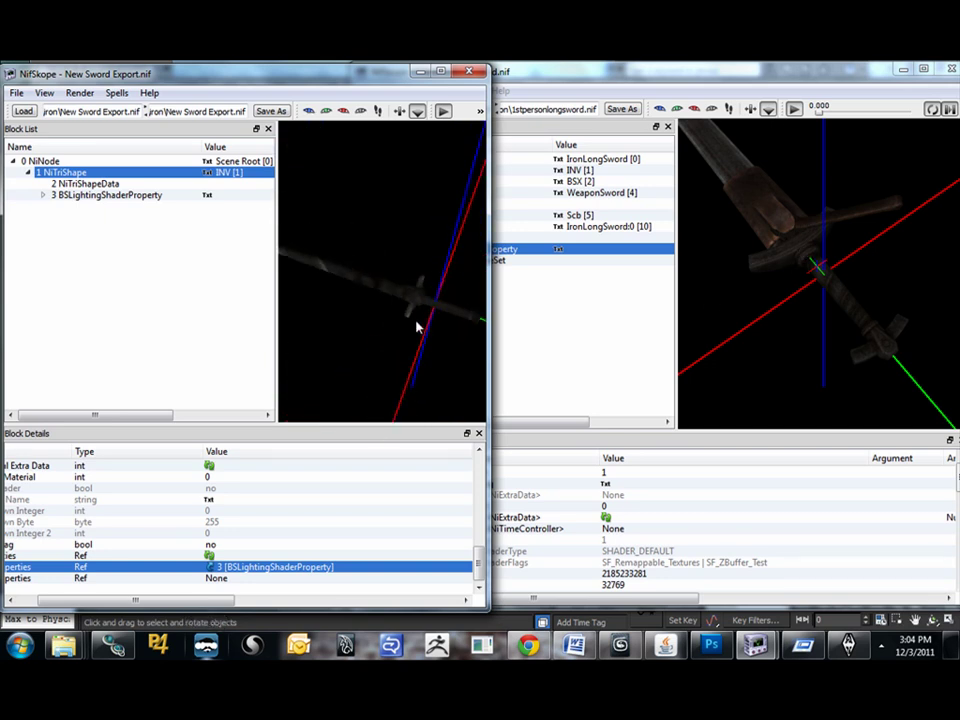
left_click_drag(135, 600, 114, 600)
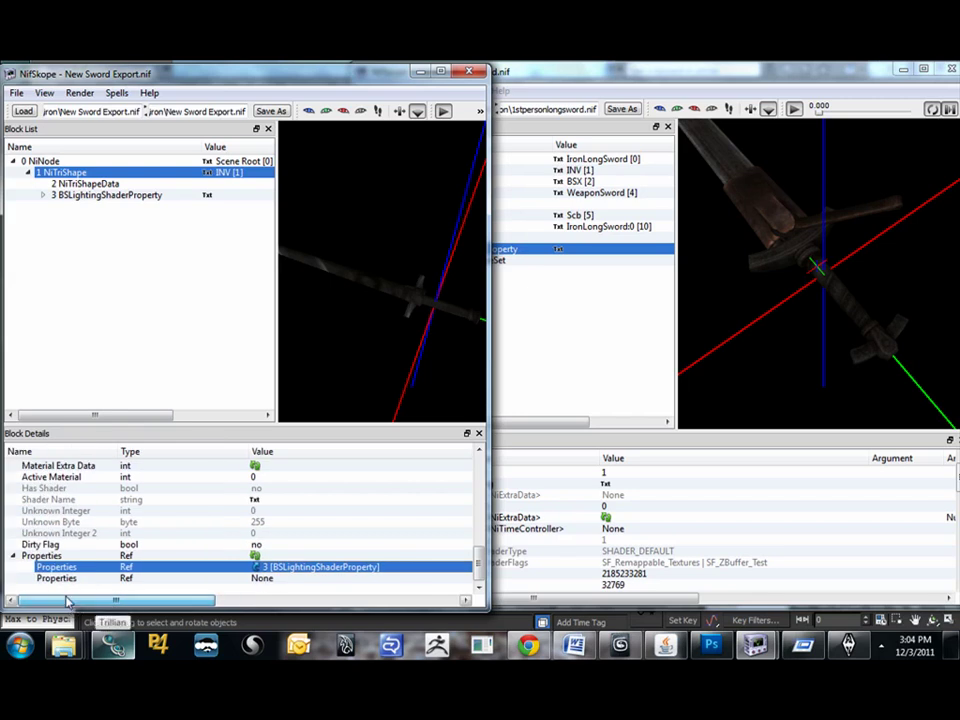
left_click(43, 195)
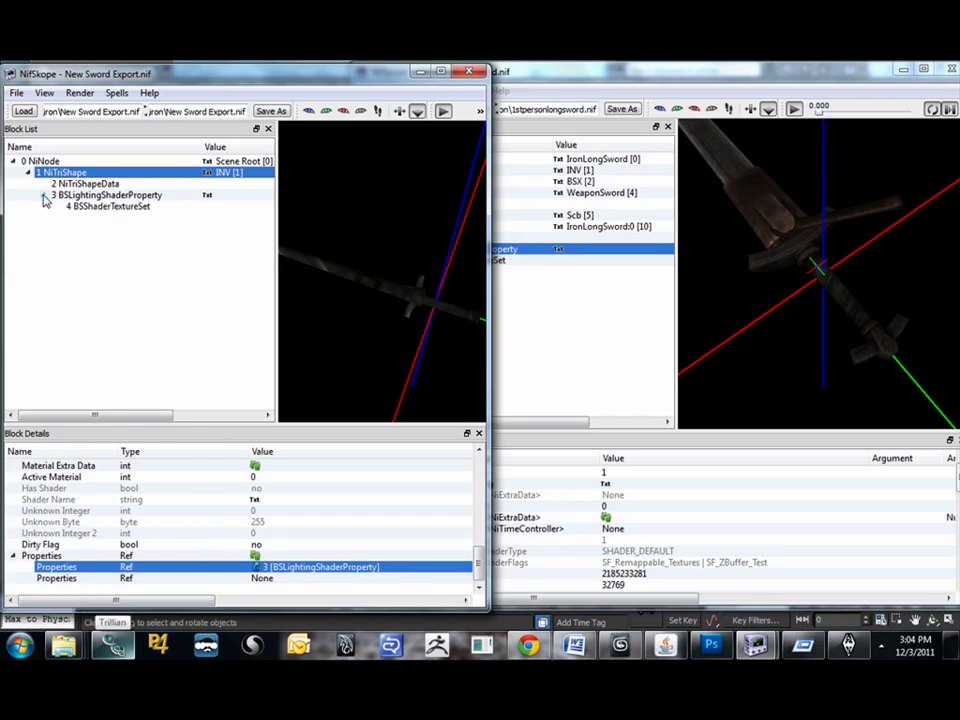
left_click(95, 205)
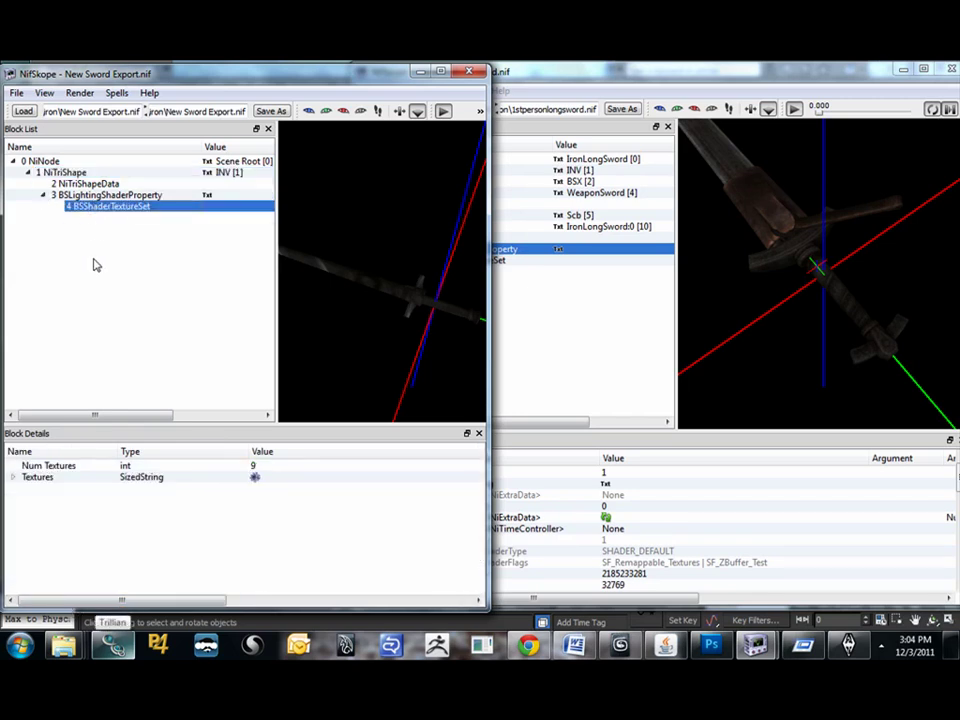
left_click(14, 478)
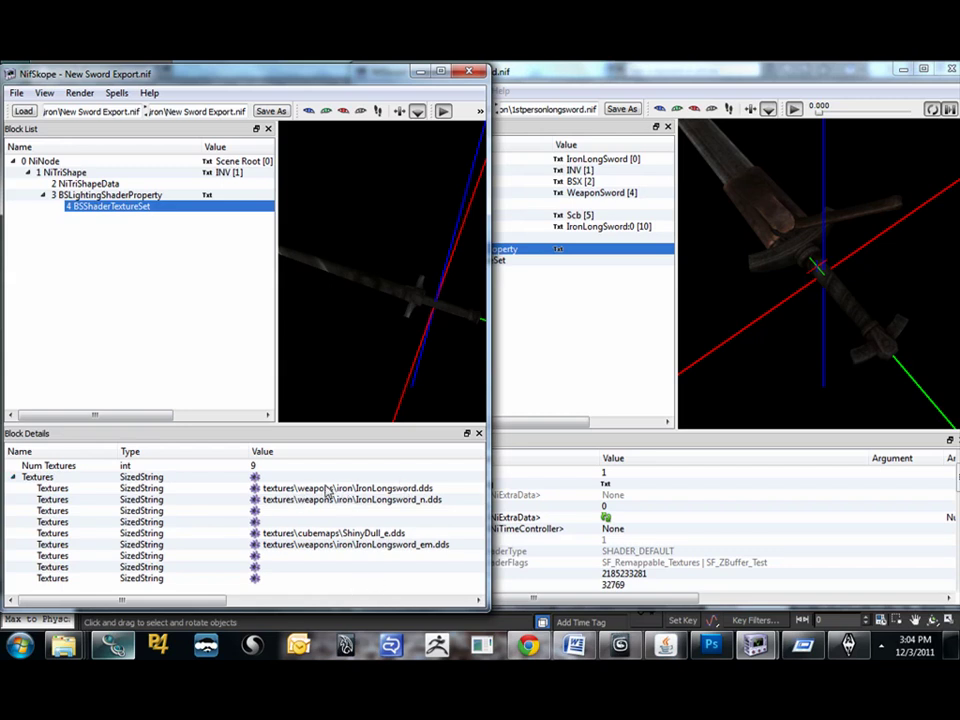
Delete the Alpha 1 channel from NEWironsword_d.dds in Photoshop.
key("alt+Tab")
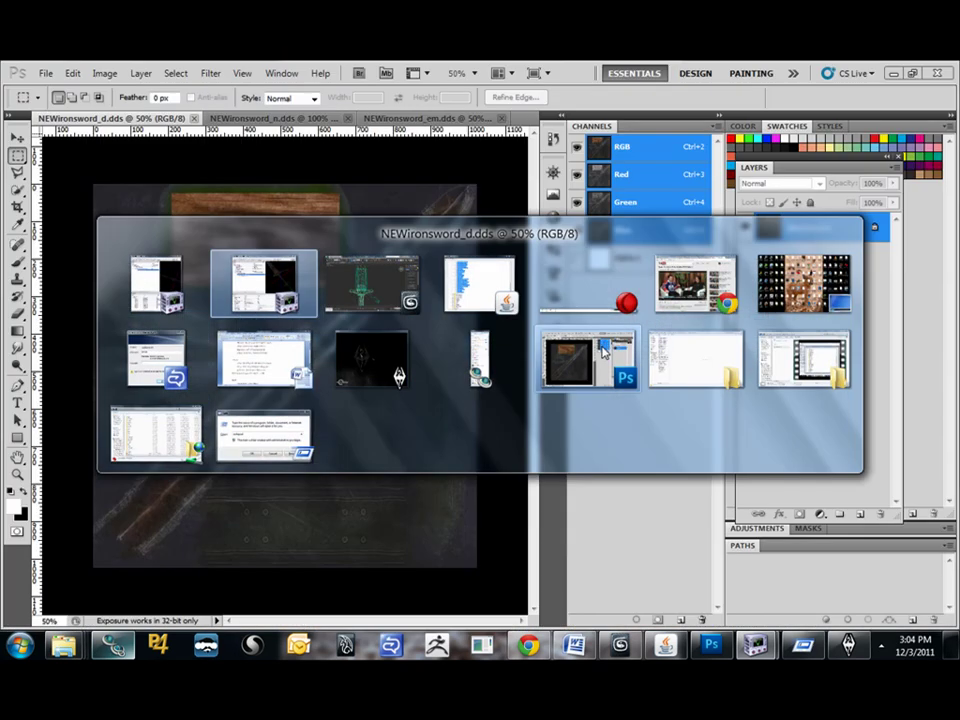
left_click(604, 352)
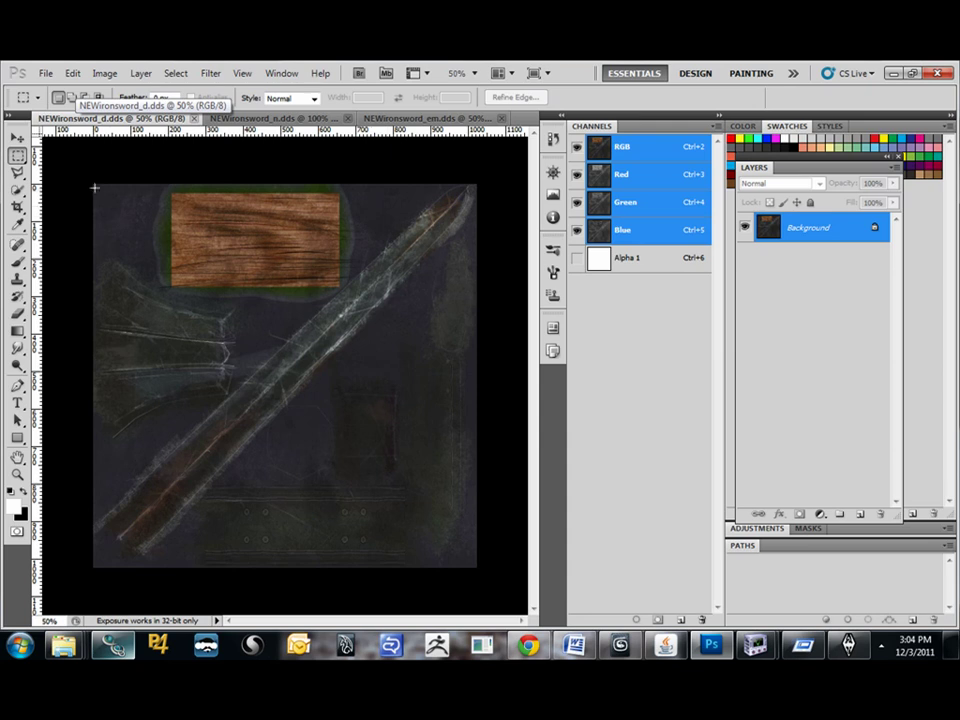
key("ctrl+a")
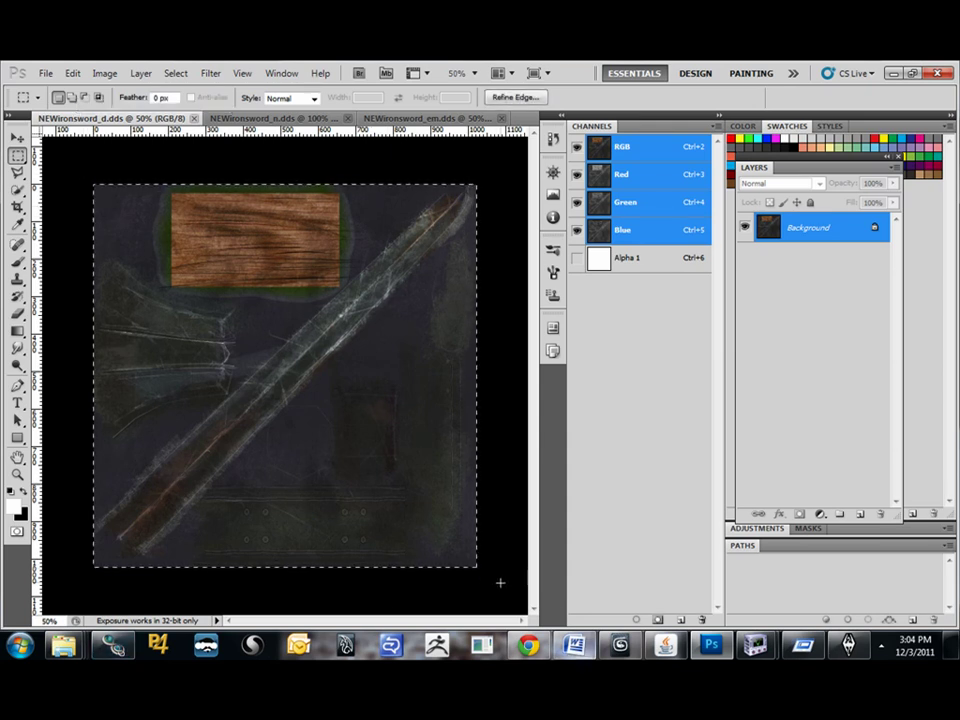
left_click(668, 260)
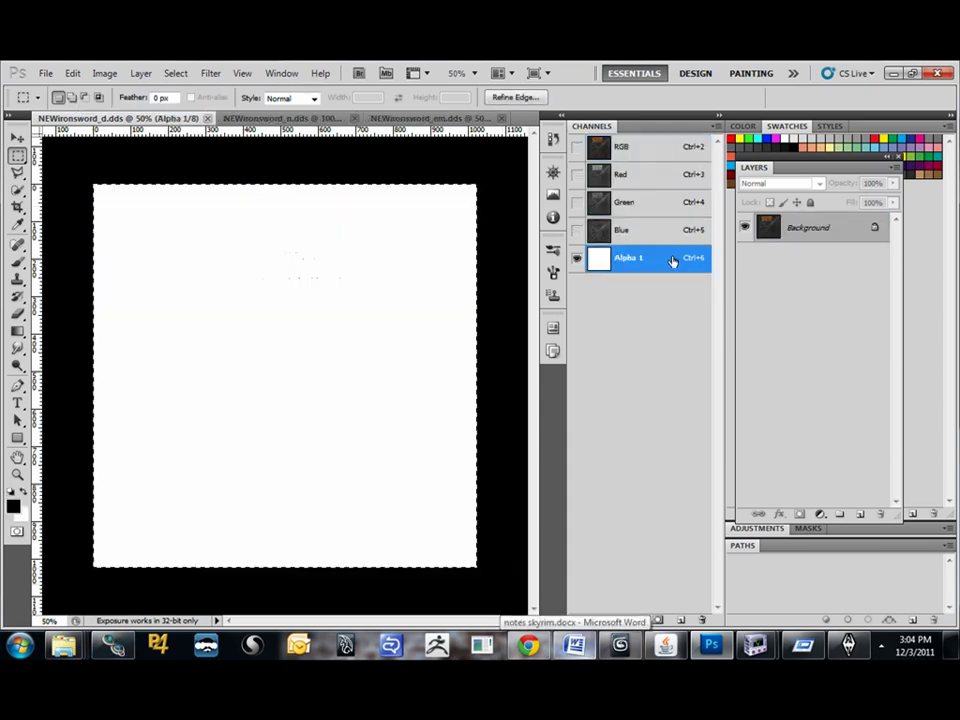
left_click_drag(655, 273, 702, 620)
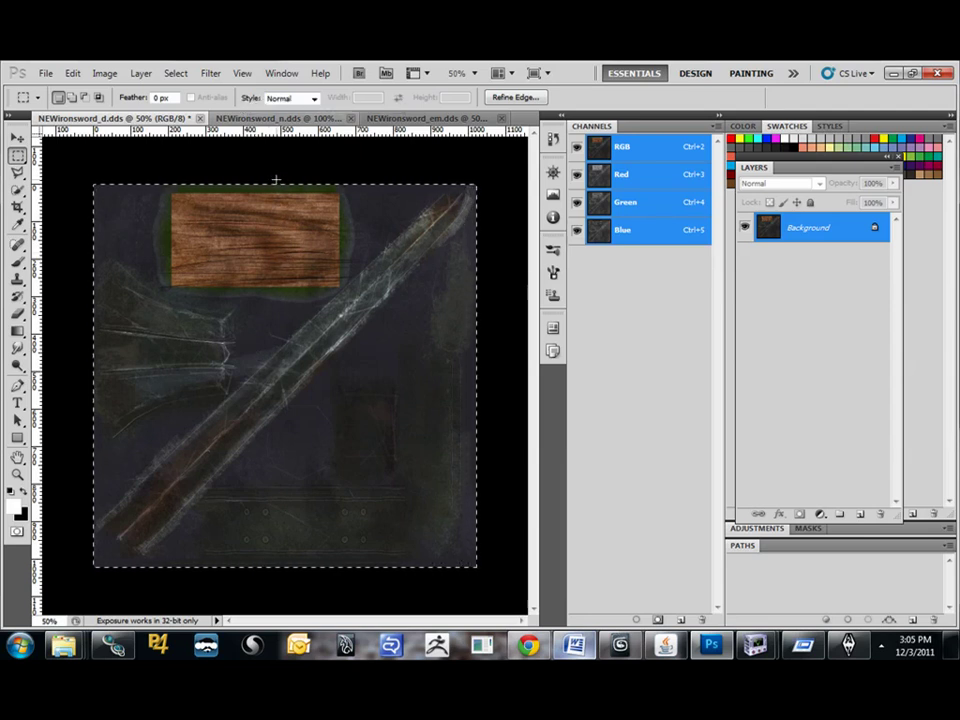
Inspect the Alpha 1 channel of the NEWironsword_n.dds normal map.
left_click(270, 120)
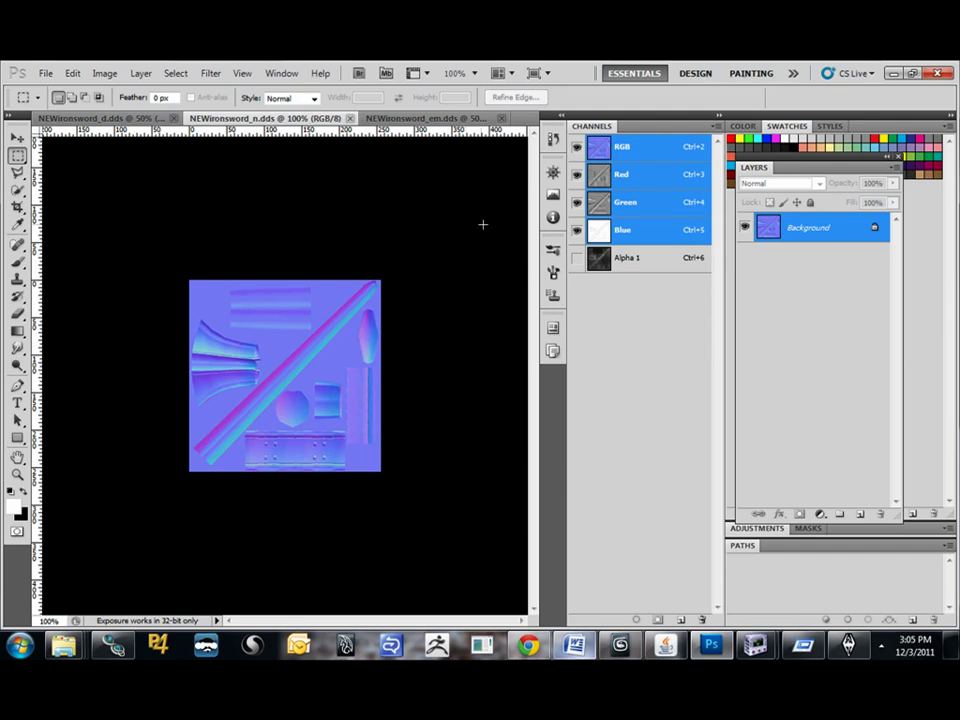
left_click(601, 262)
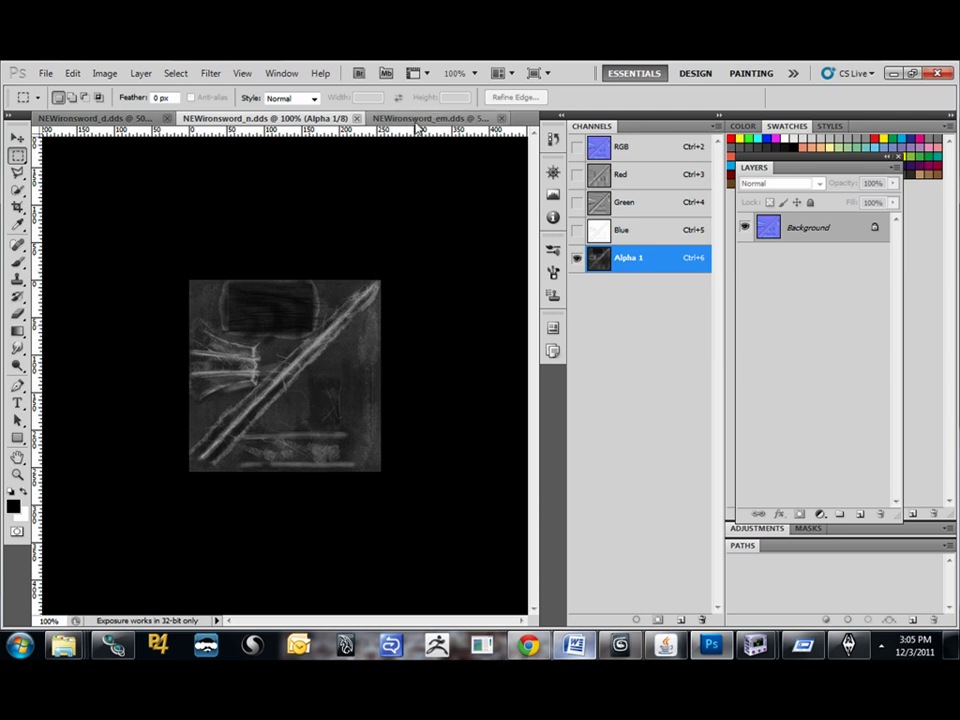
key("ctrl+2")
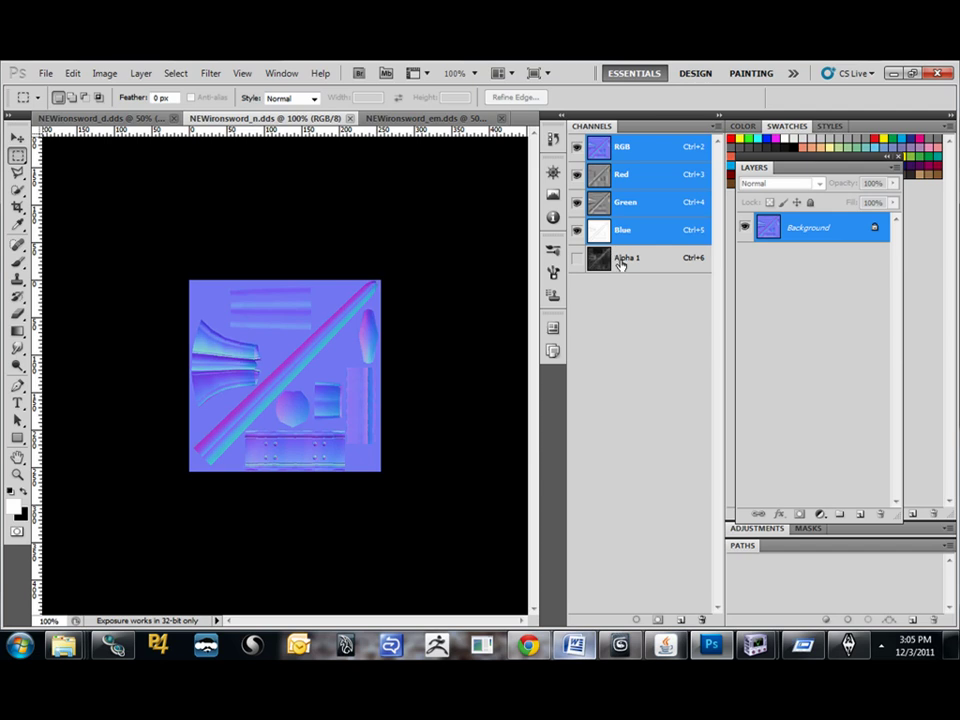
left_click(636, 268)
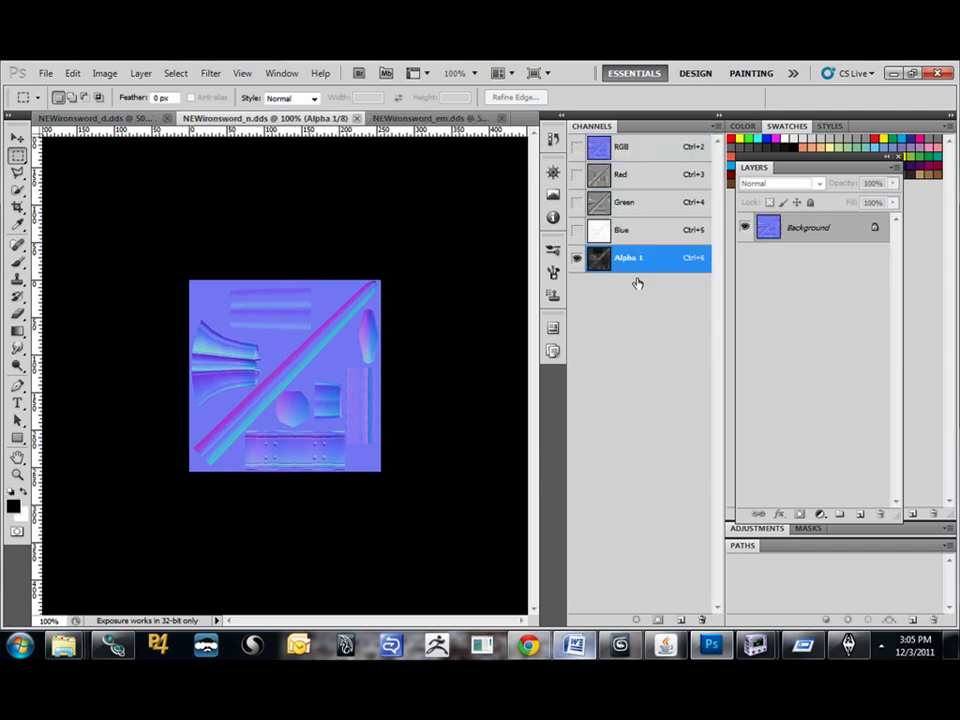
Check the NEWironsword_em.dds emissive map, then return to NifSkope.
left_click(410, 118)
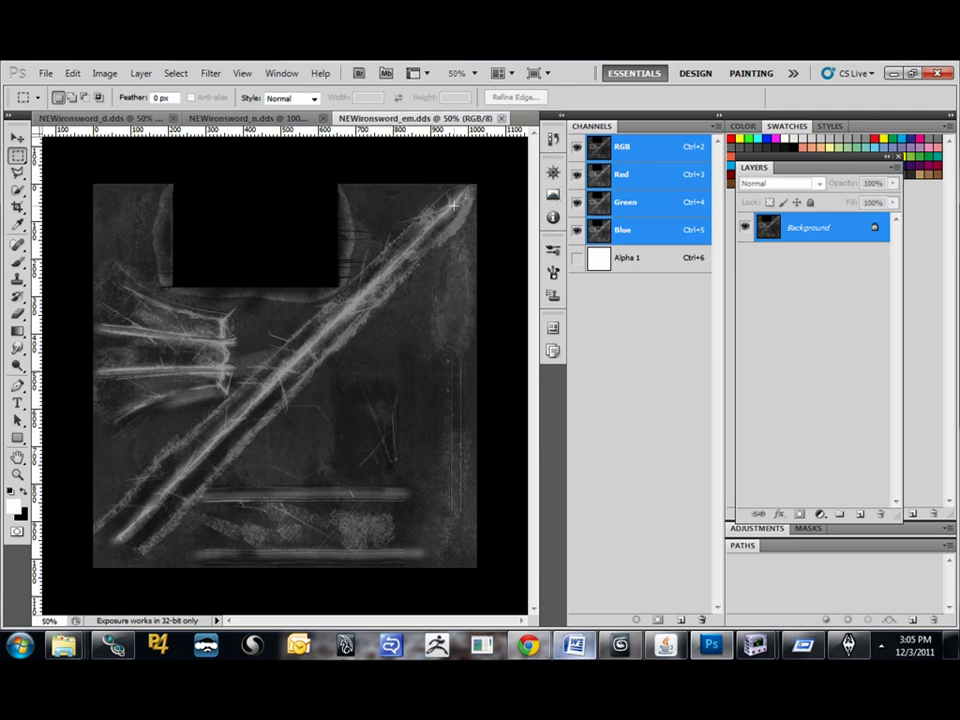
key("ctrl+a")
key("ctrl+d")
left_click_drag(505, 593, 85, 175)
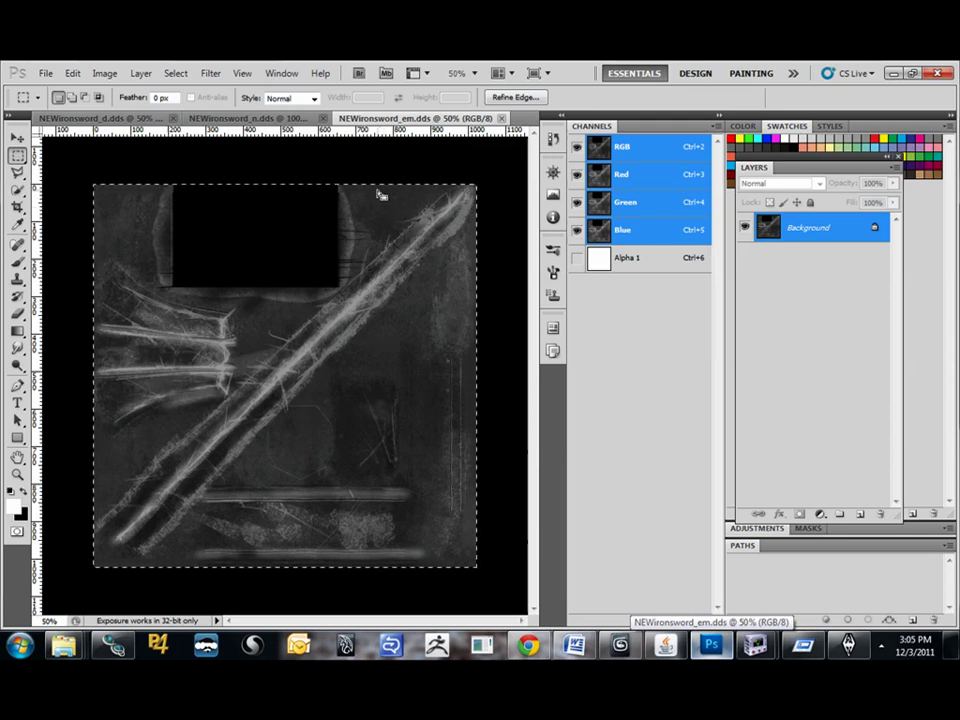
key("alt+Tab")
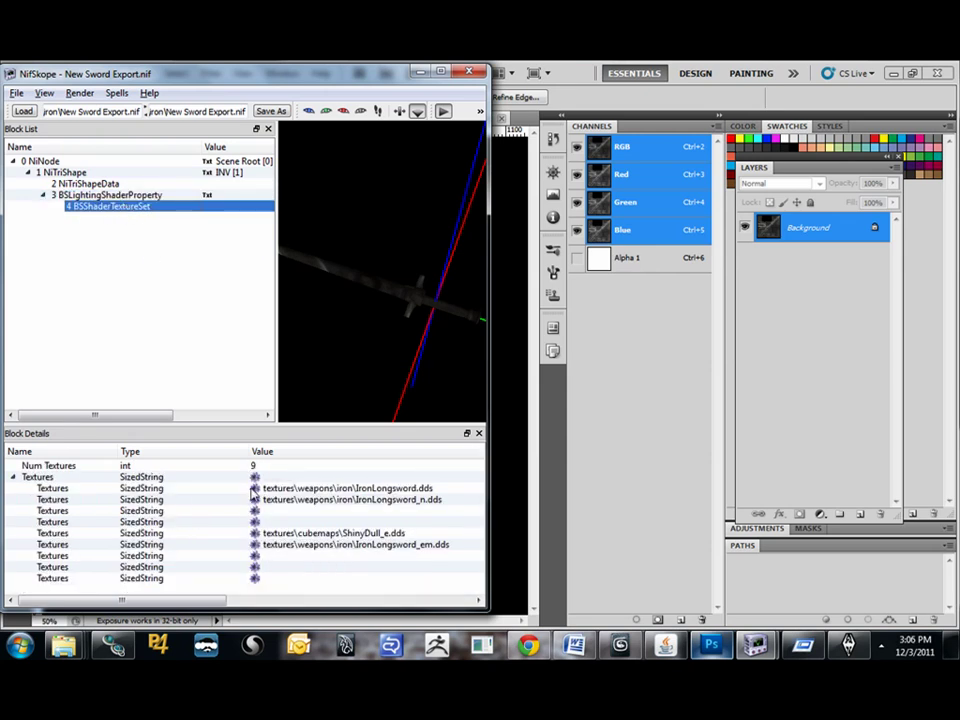
Point the diffuse and normal slots to NEWironsword_d.dds and NEWironsword_n.dds.
left_click(300, 488)
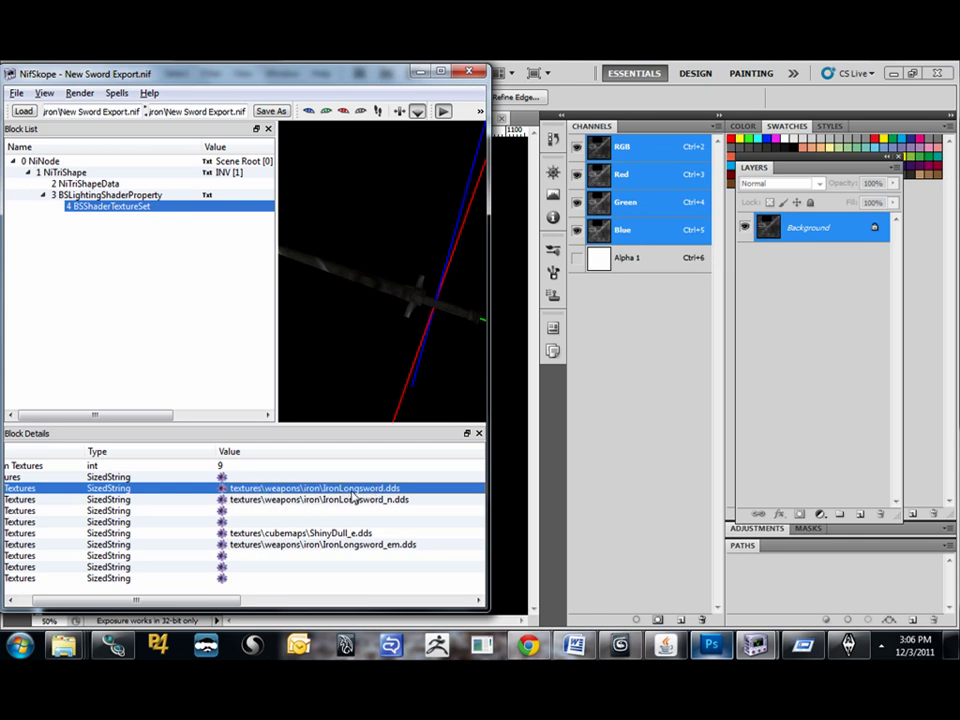
left_click(222, 489)
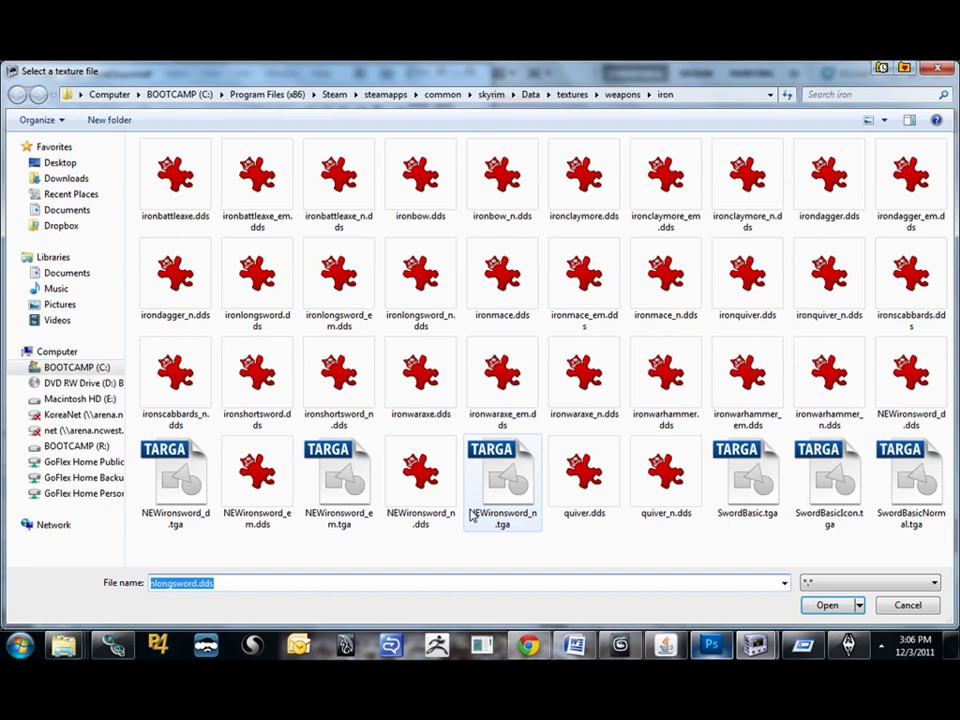
left_click(893, 402)
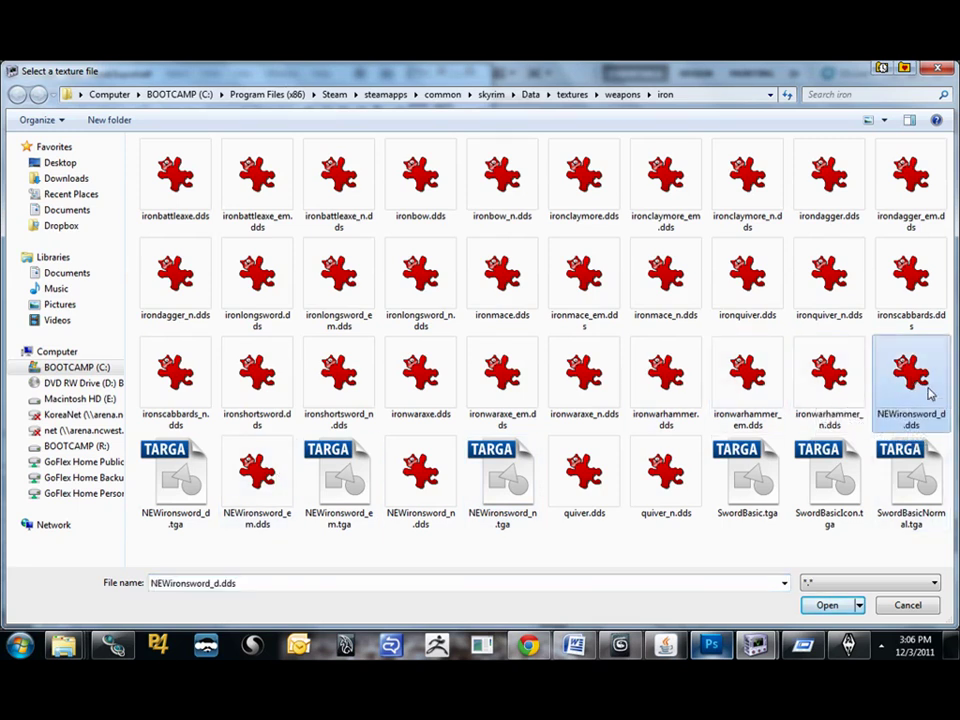
left_click(843, 387)
double_click(910, 380)
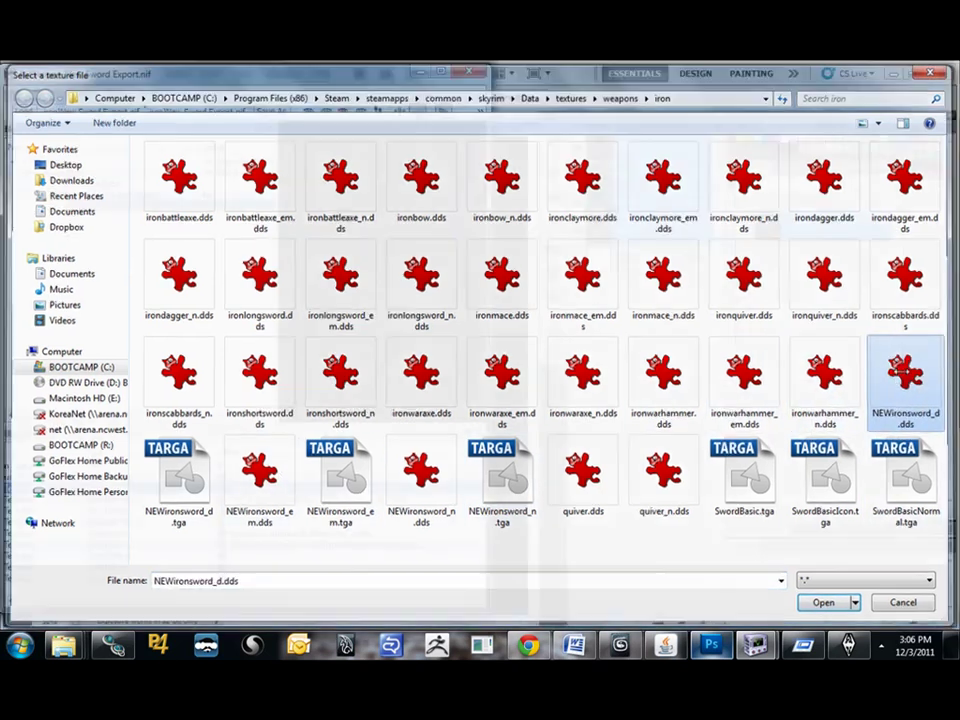
left_click_drag(311, 400, 392, 330)
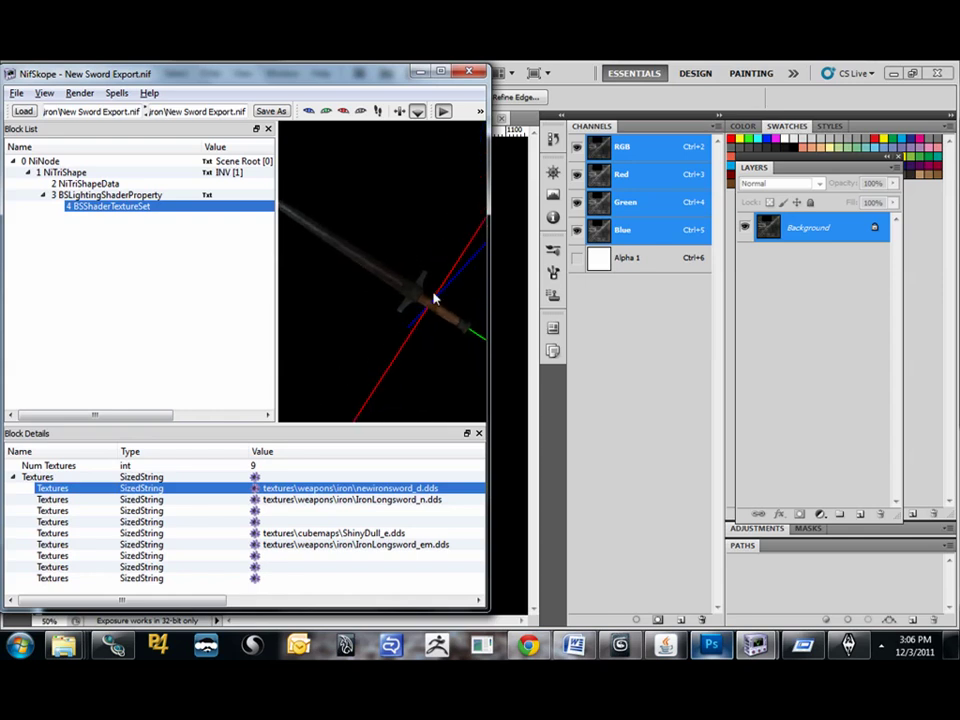
left_click(255, 502)
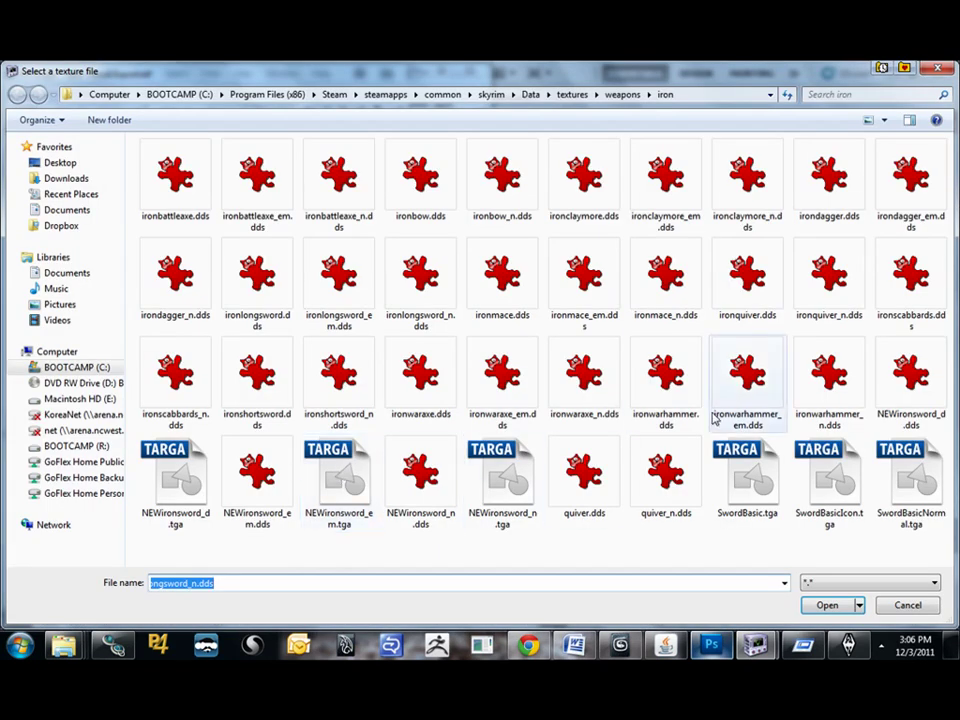
double_click(420, 475)
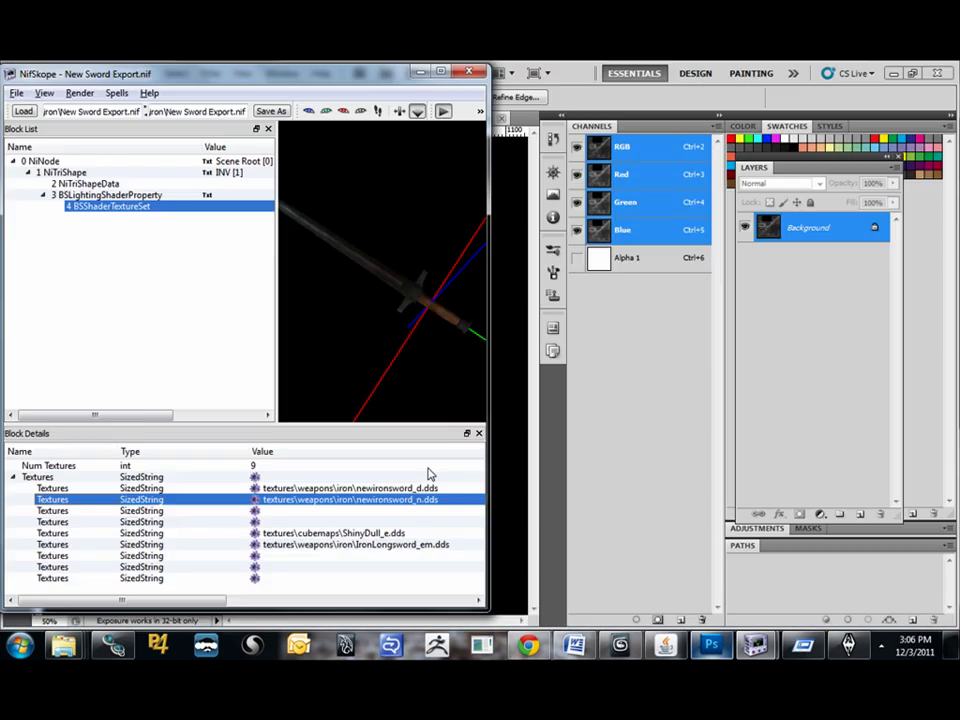
left_click_drag(425, 355, 377, 304)
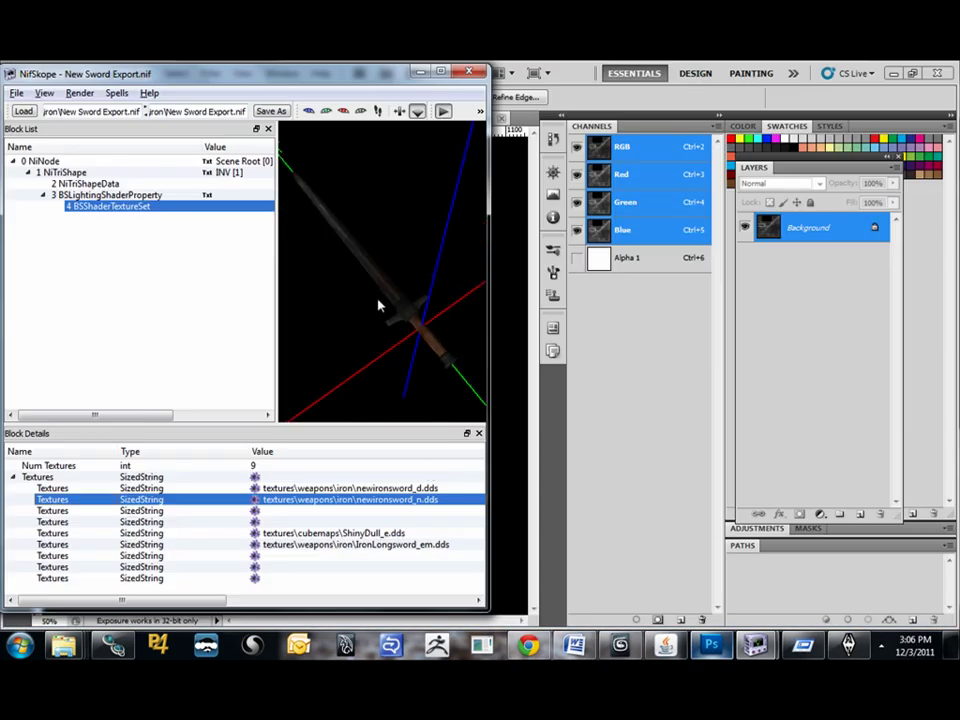
Point the emissive slot to NEWironsword_em.dds, keeping ShinyDull_e.dds.
left_click(265, 535)
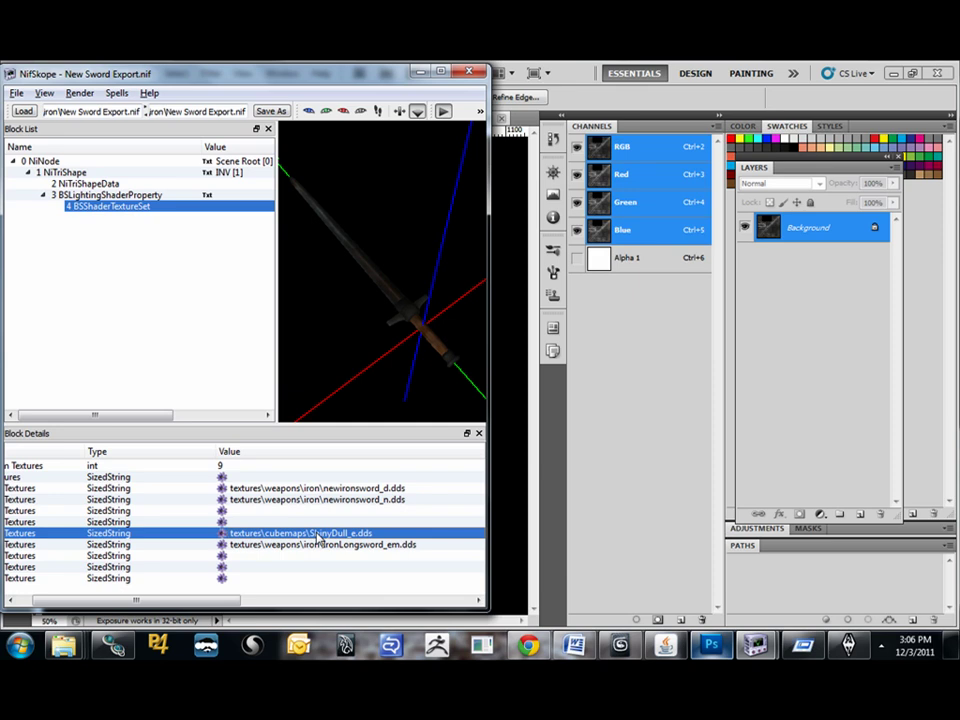
left_click(224, 546)
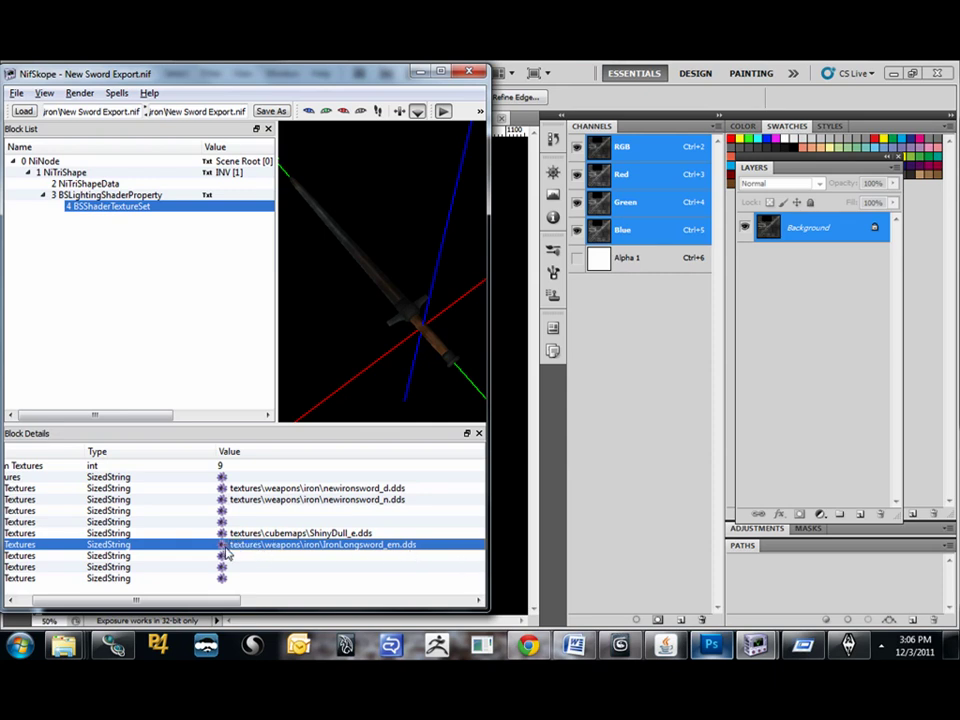
left_click(222, 548)
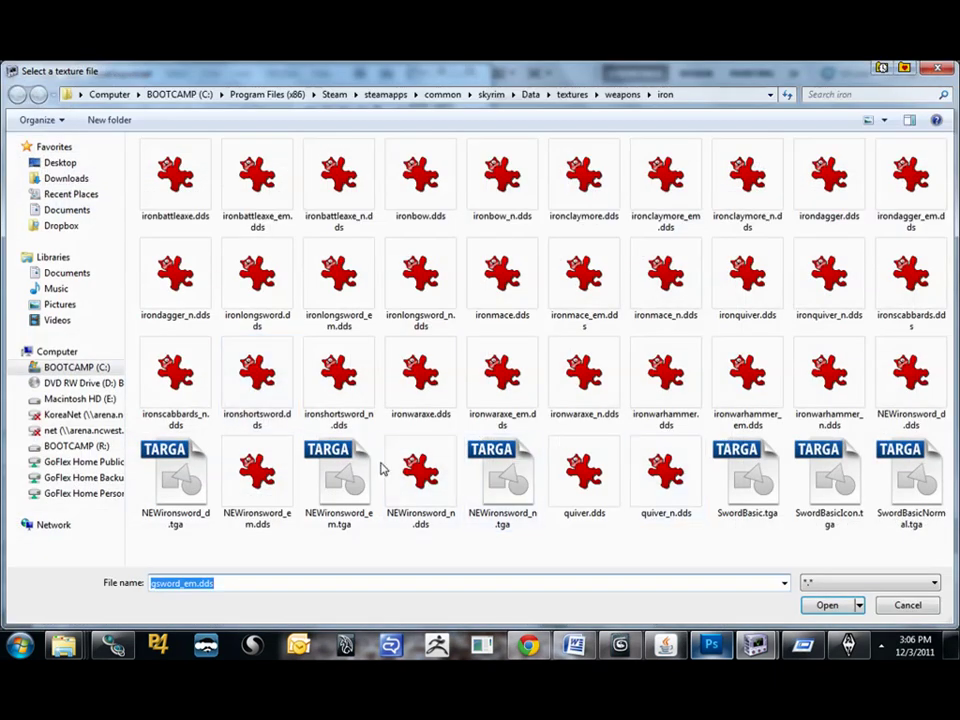
left_click(258, 474)
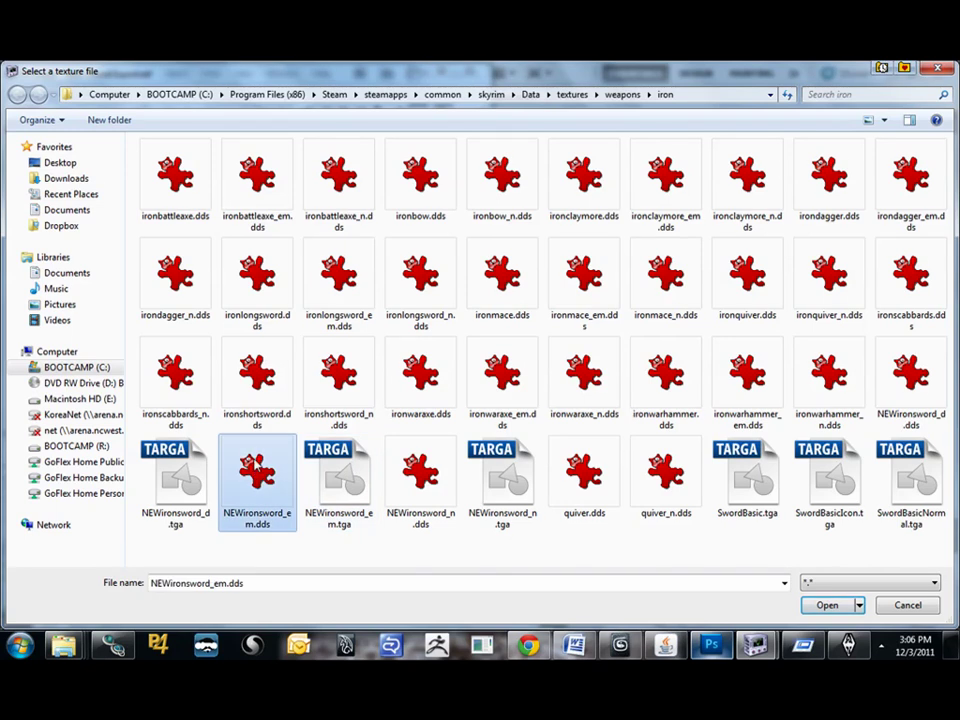
double_click(258, 468)
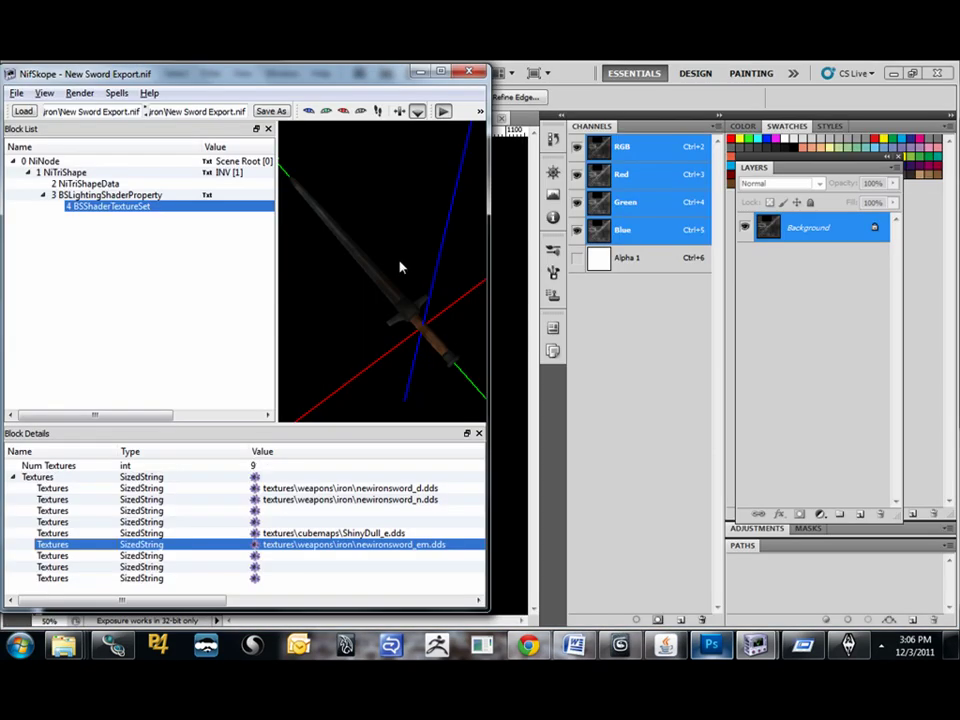
left_click_drag(399, 267, 399, 240)
Review the NiTriShape, NiTriShapeData, shader and texture set blocks.
left_click(63, 172)
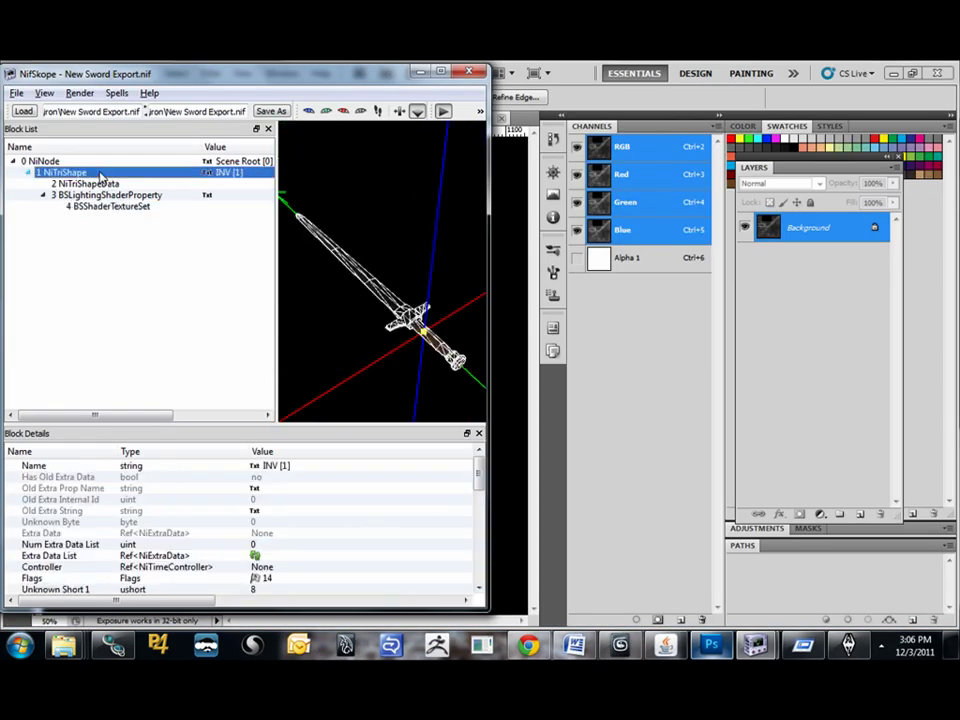
left_click(87, 184)
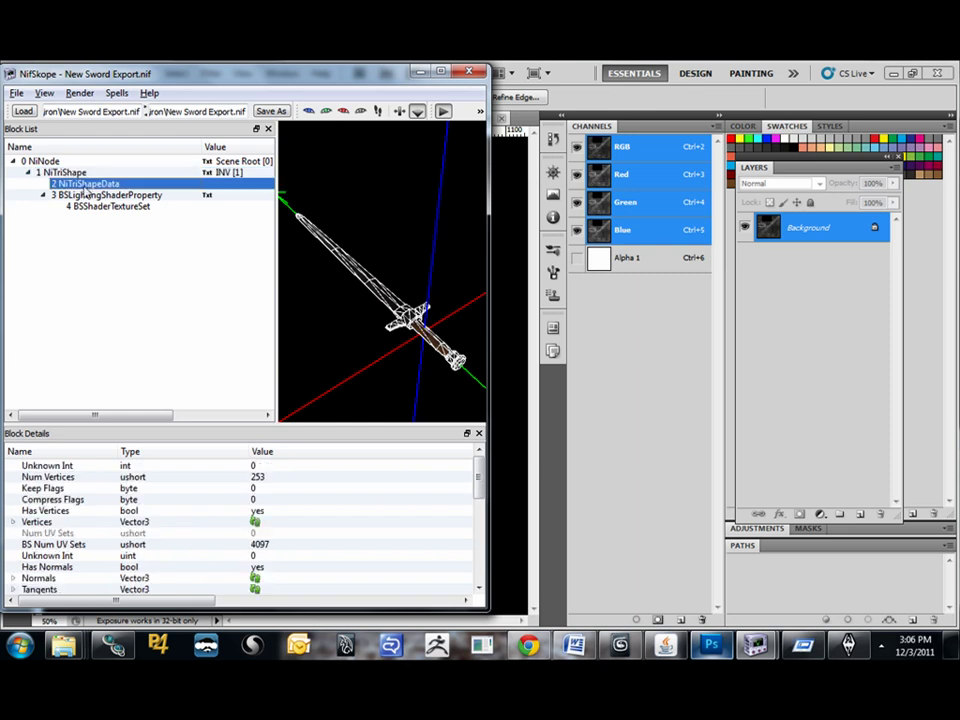
left_click(107, 195)
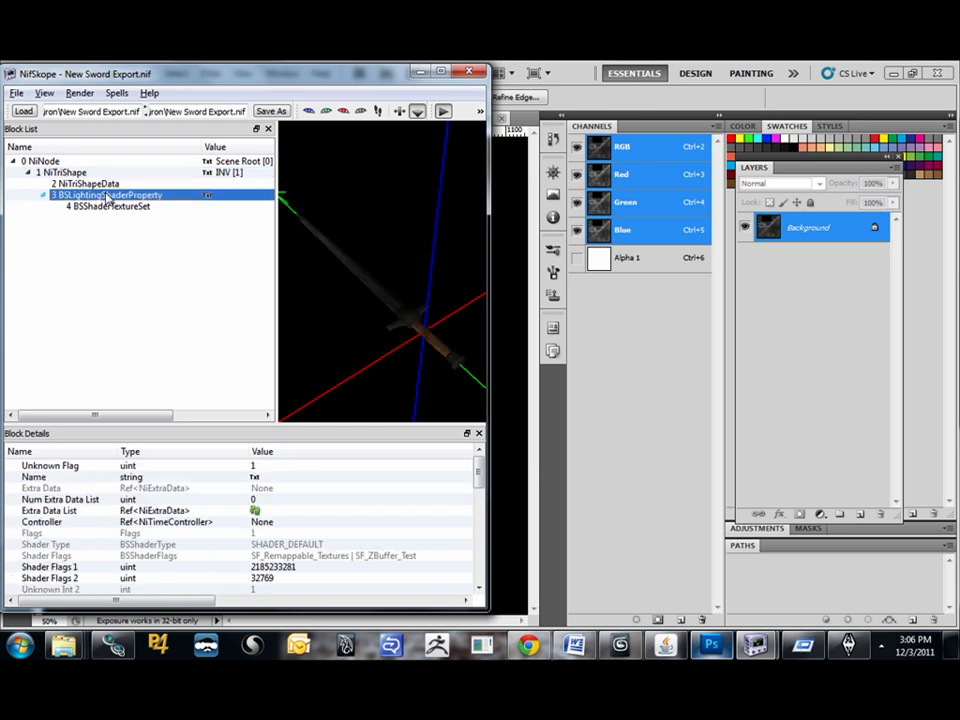
left_click(100, 206)
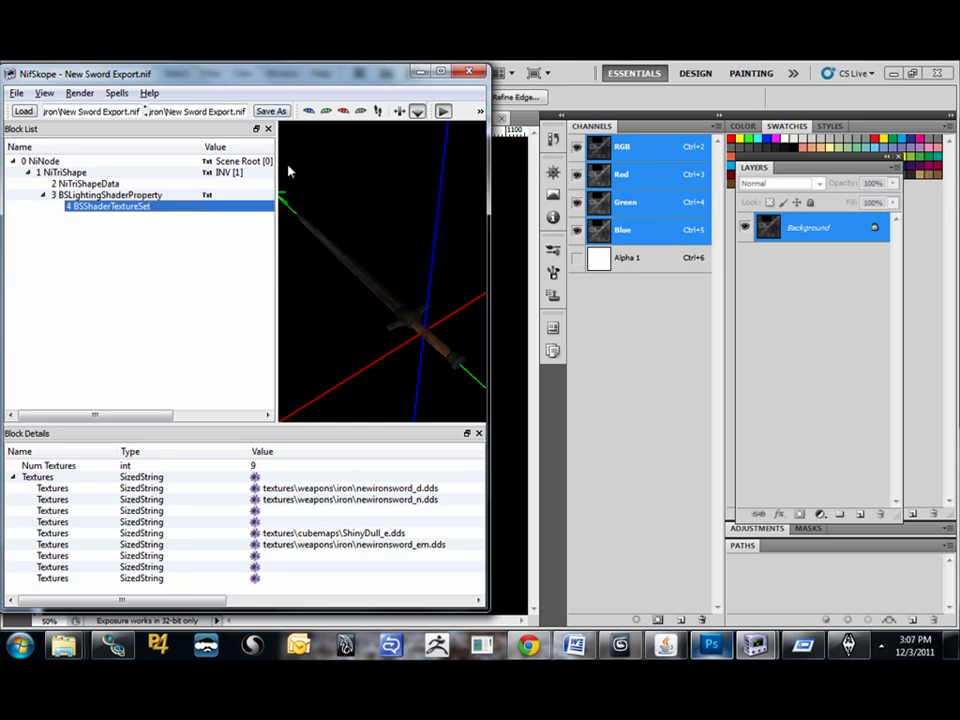
Copy the new sword's 1 NiTriShape branch and maximize the 1stpersonlongsword.nif window.
key("alt+Tab")
key("alt+Tab")
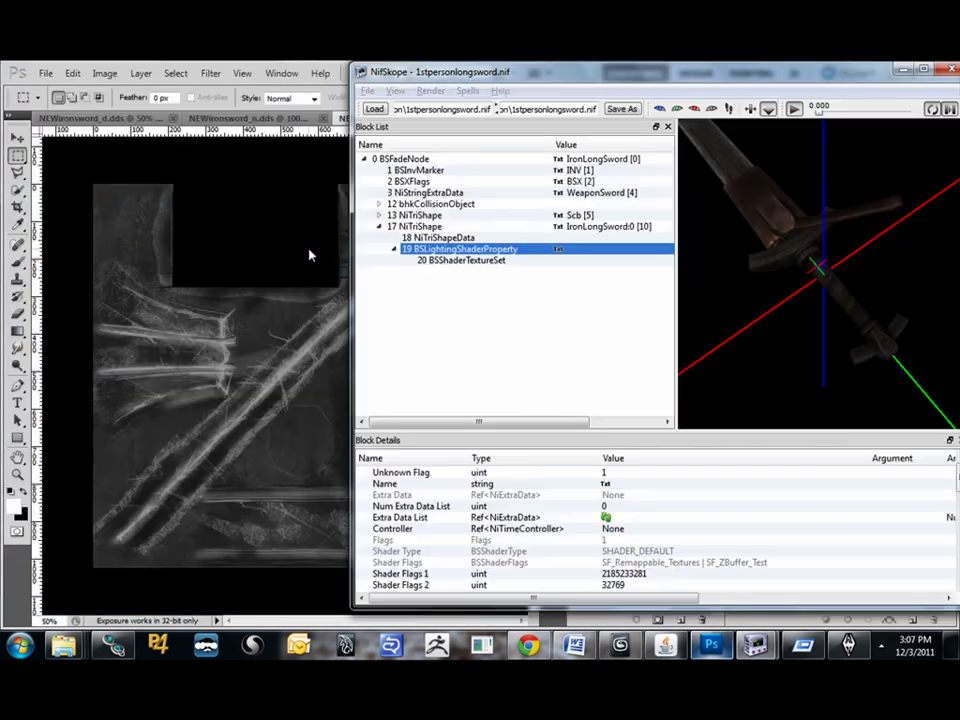
key("alt+Tab")
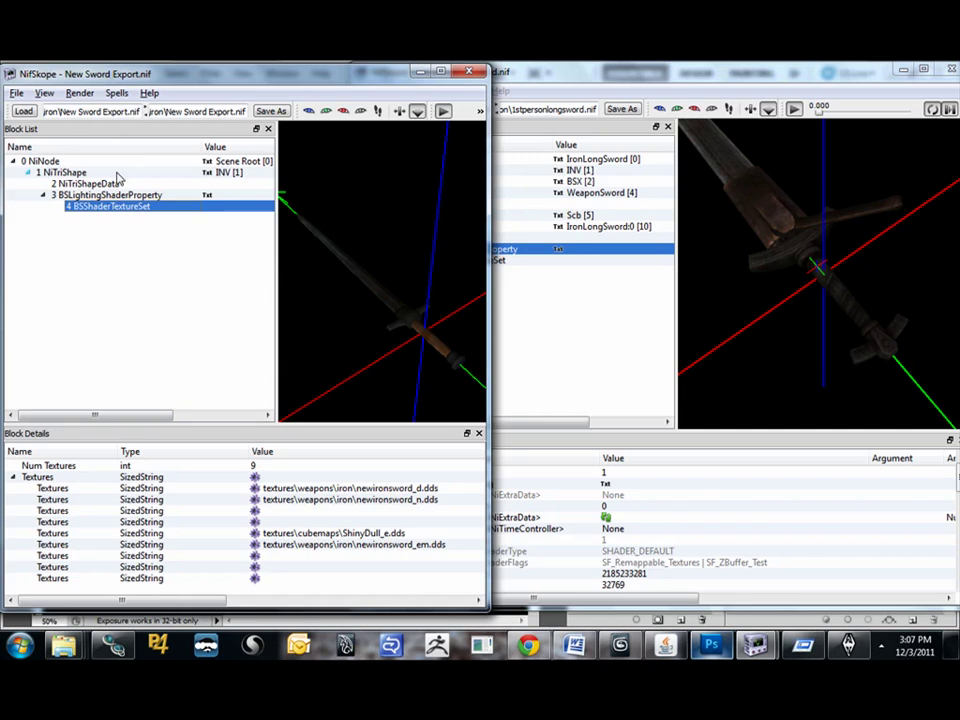
left_click(106, 196)
left_click(64, 173)
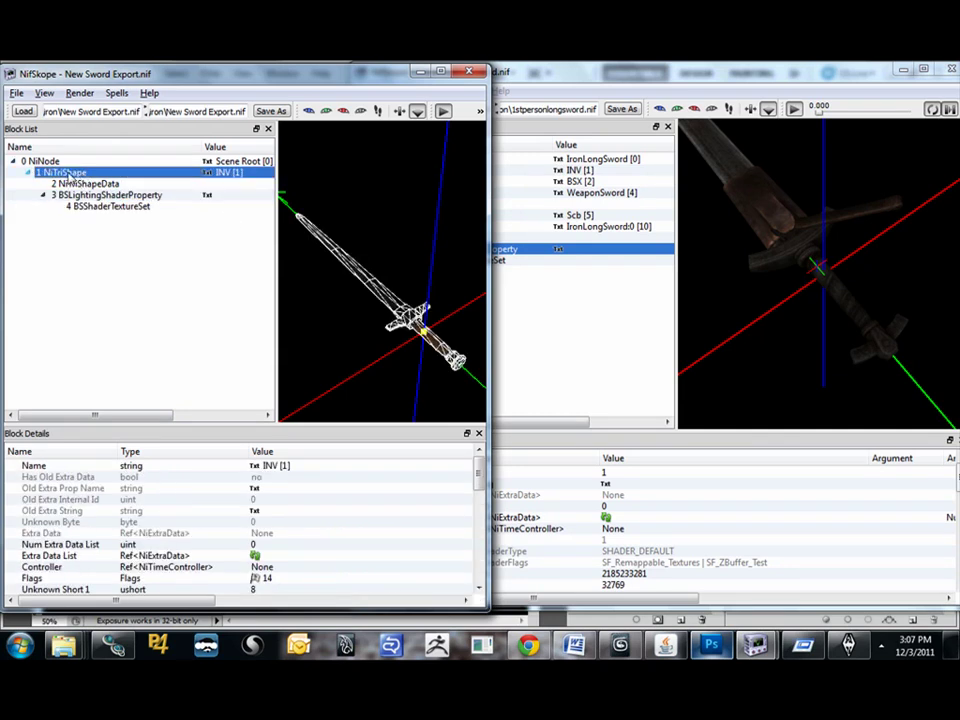
right_click(68, 174)
mouse_move(114, 263)
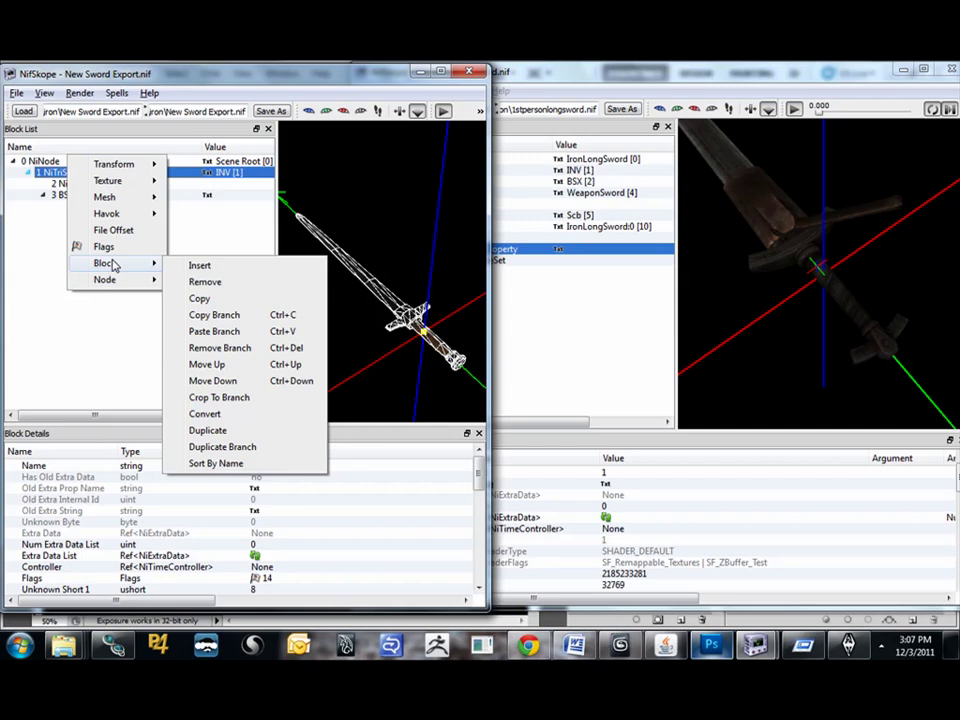
left_click(228, 316)
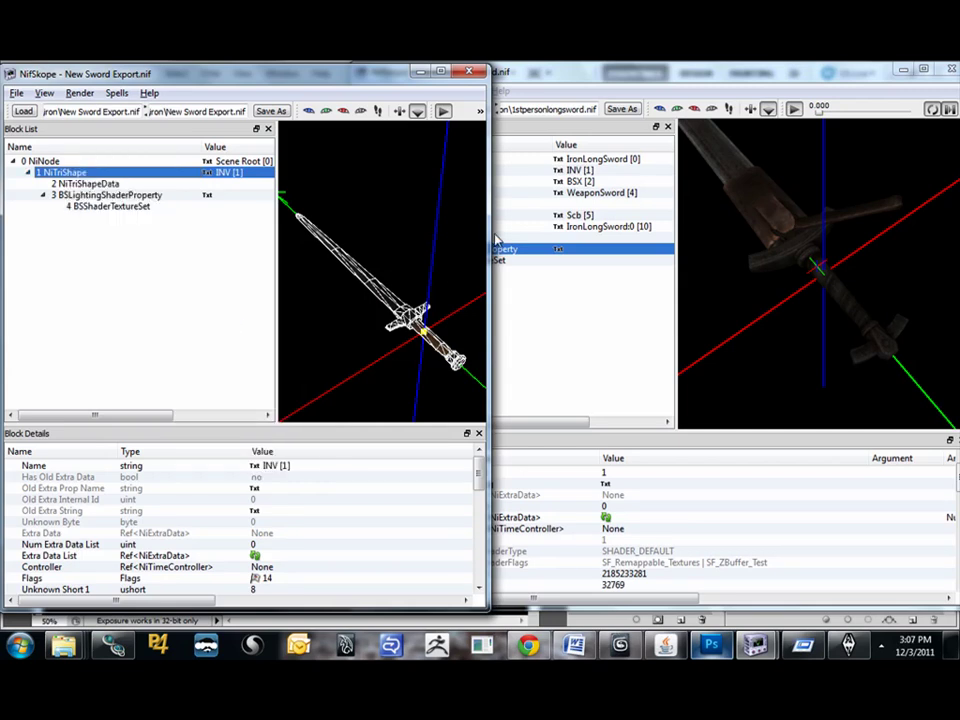
left_click(515, 80)
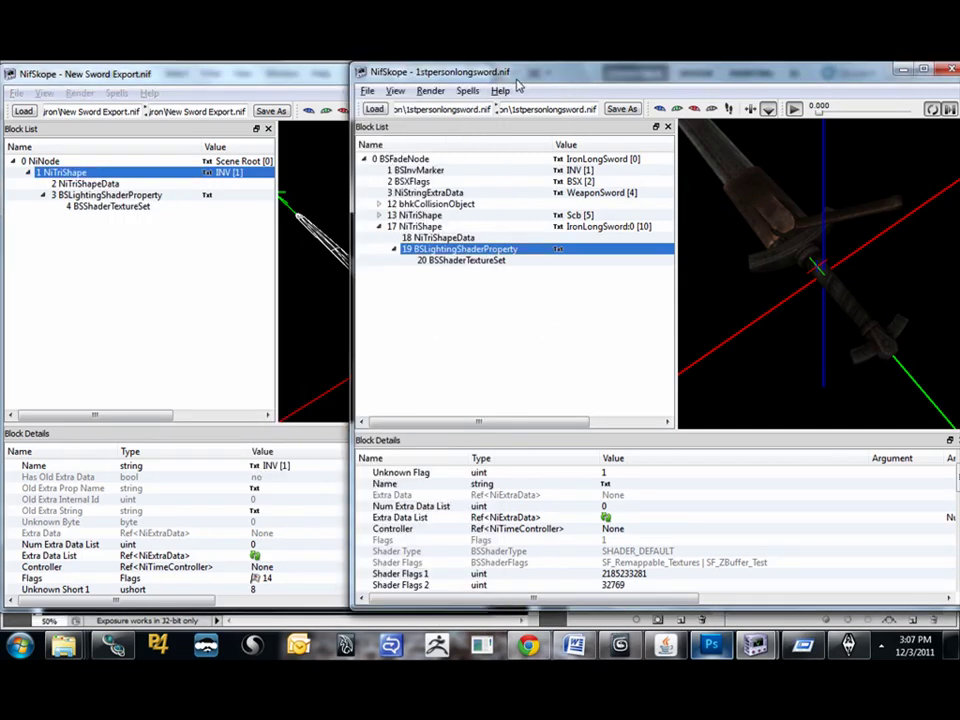
left_click_drag(517, 80, 390, 62)
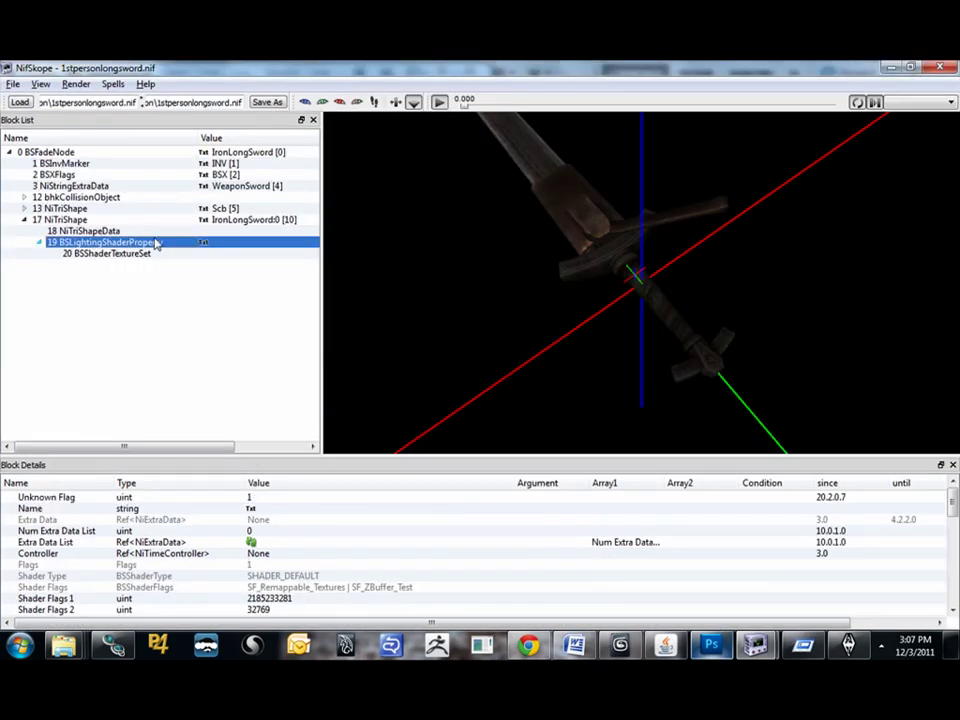
Remove the iron blade mesh branch, block 17 NiTriShape.
left_click(66, 219)
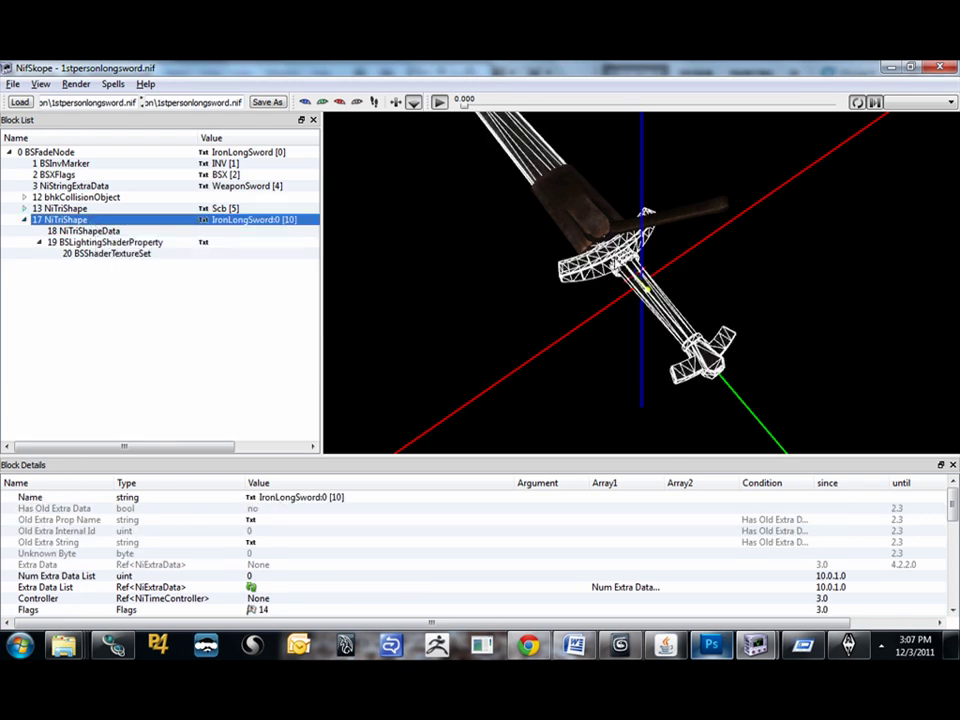
right_click(83, 220)
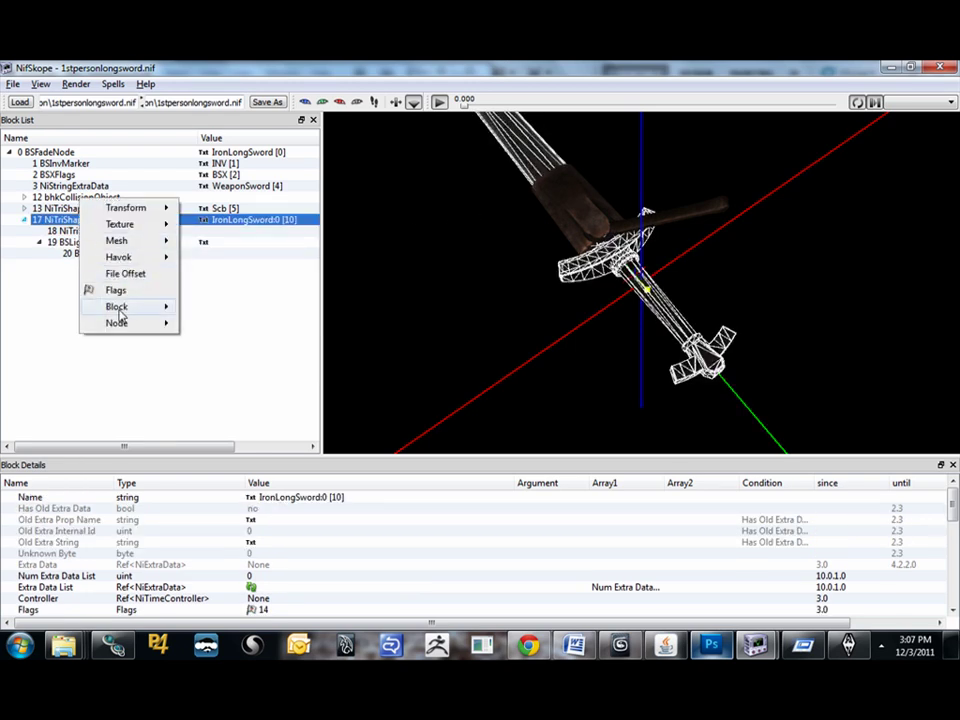
mouse_move(118, 307)
left_click(257, 399)
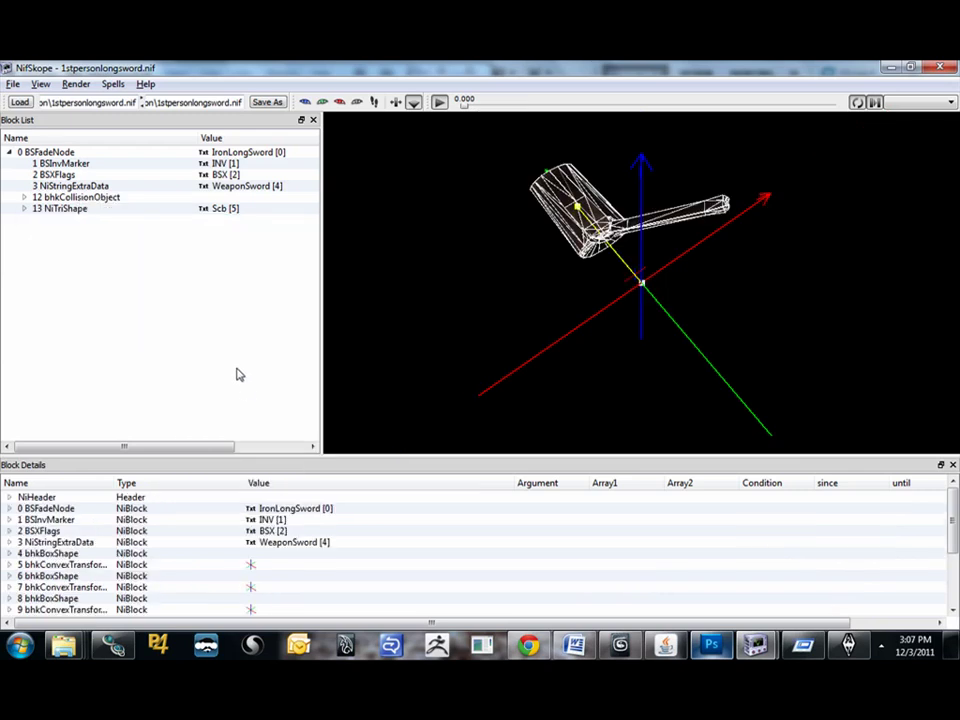
left_click_drag(442, 142, 370, 224)
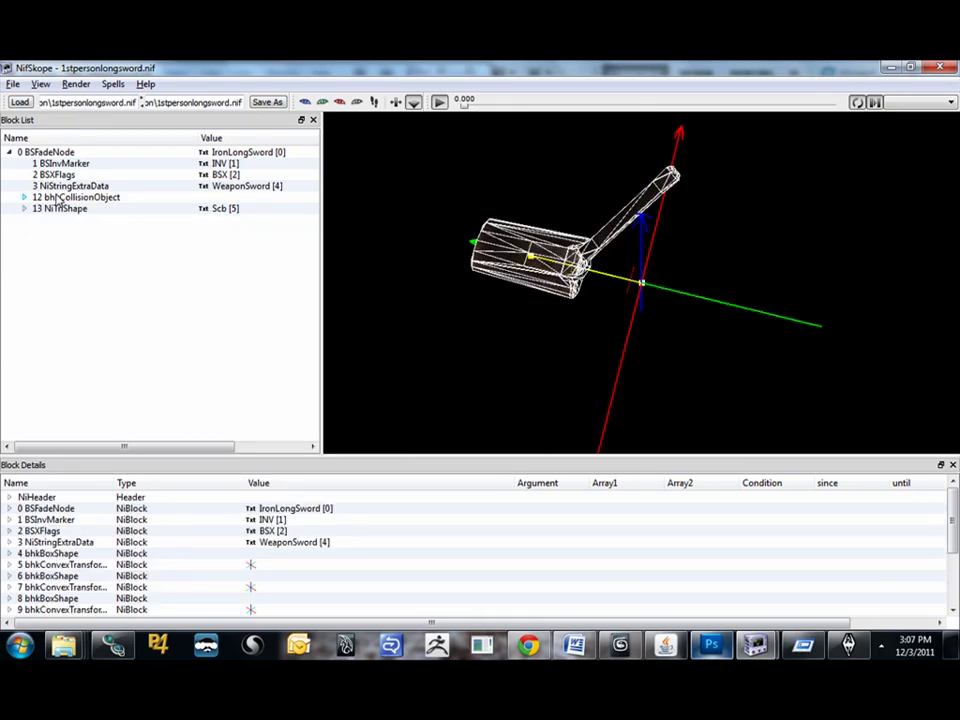
Paste the copied new sword mesh branch onto 13 NiTriShape.
left_click(60, 209)
right_click(60, 212)
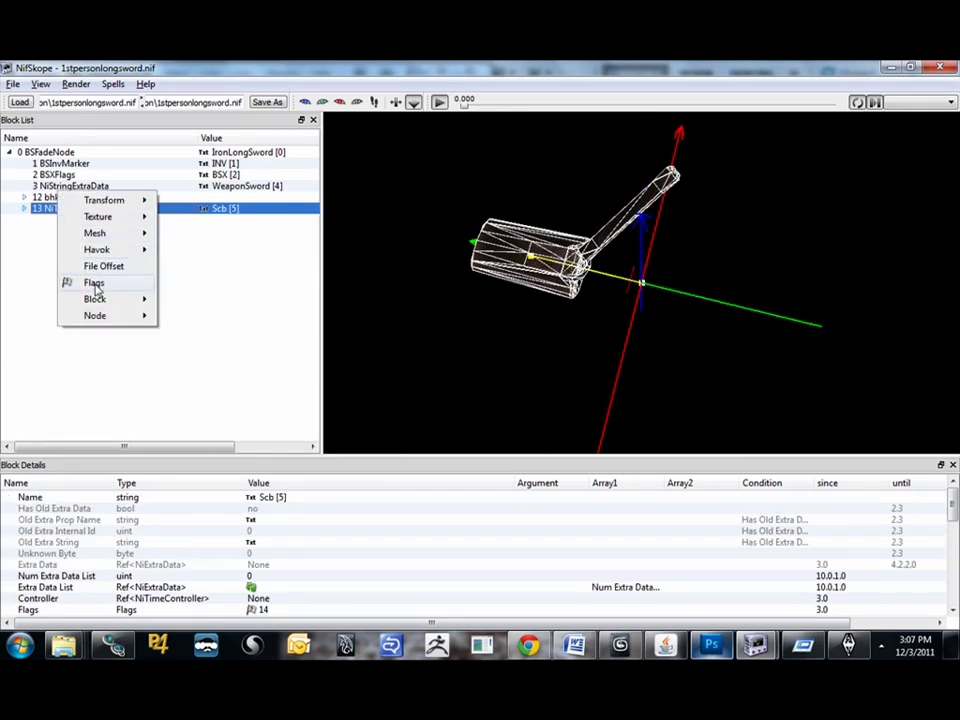
mouse_move(99, 220)
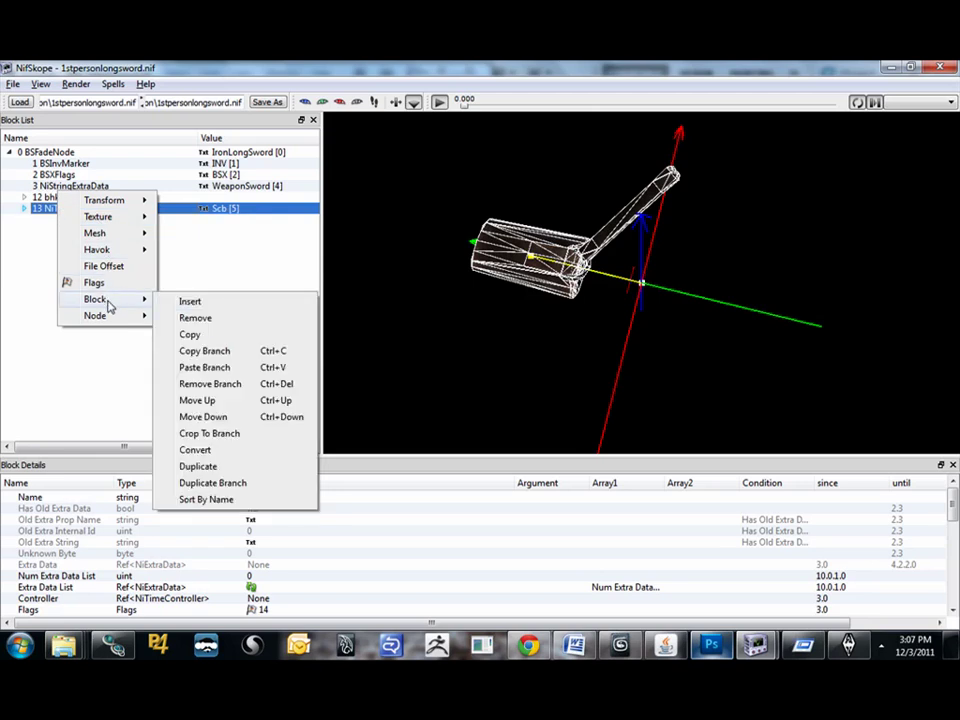
mouse_move(100, 315)
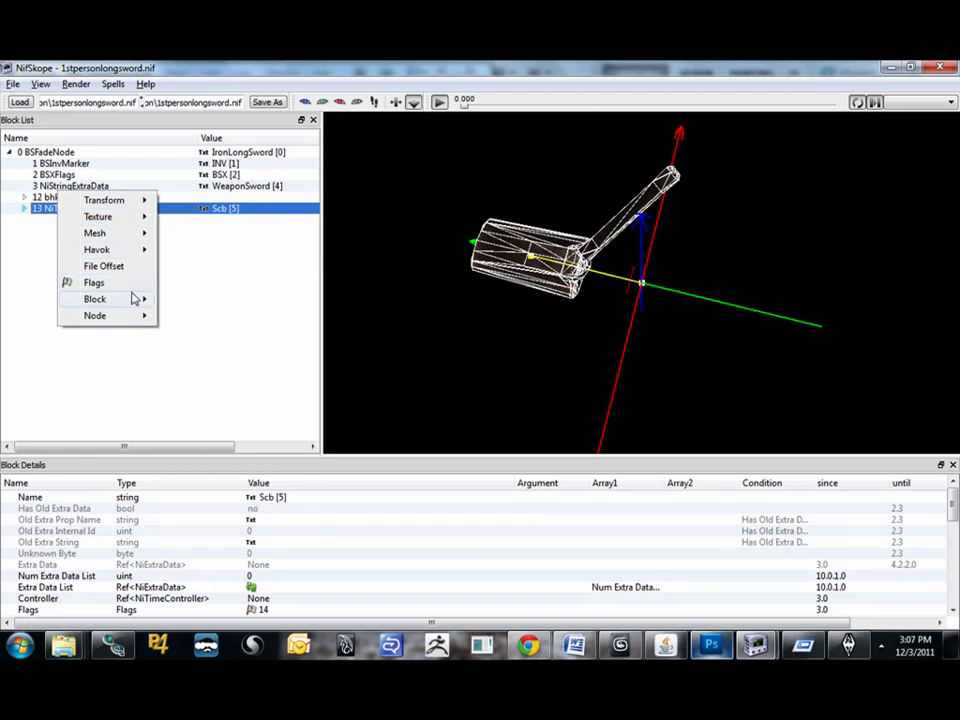
mouse_move(145, 298)
left_click(213, 370)
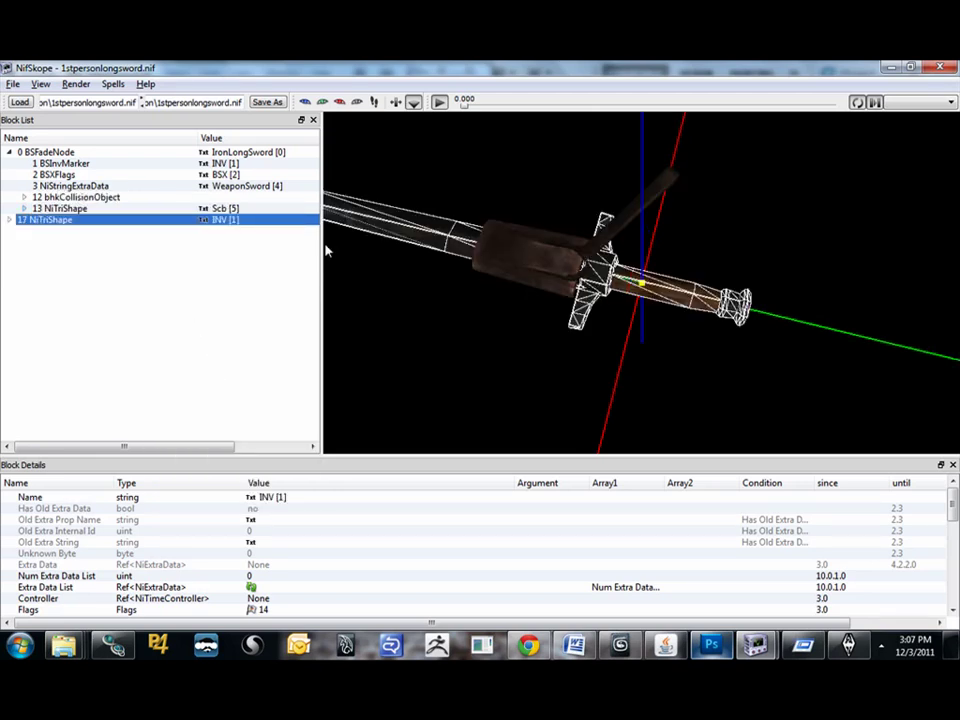
left_click_drag(622, 243, 501, 201)
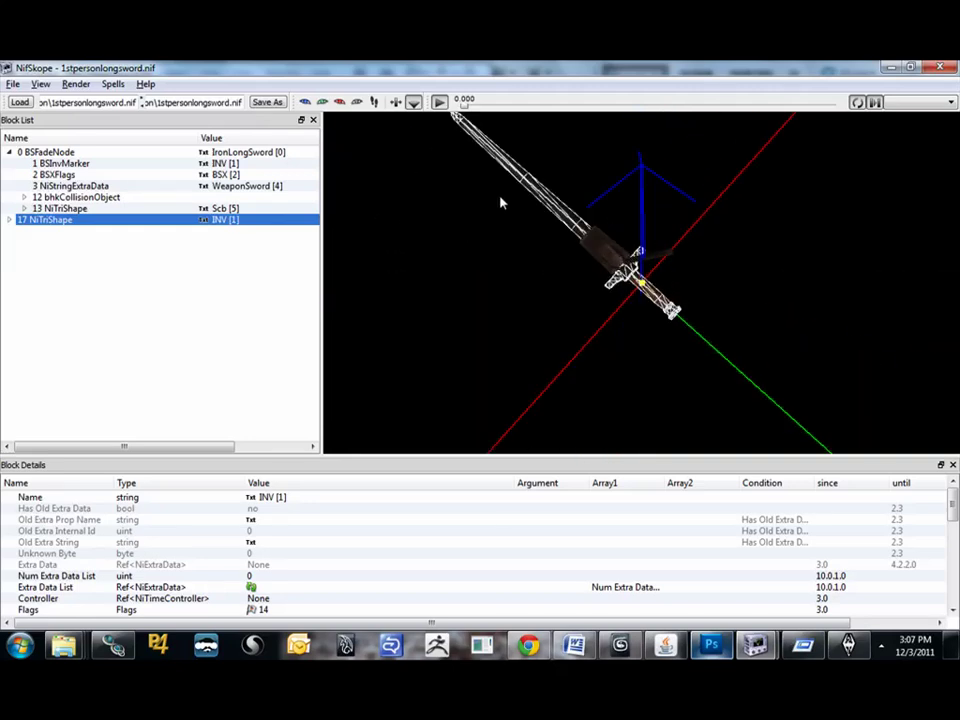
Select the root BSFadeNode and expand its Children list.
left_click(60, 153)
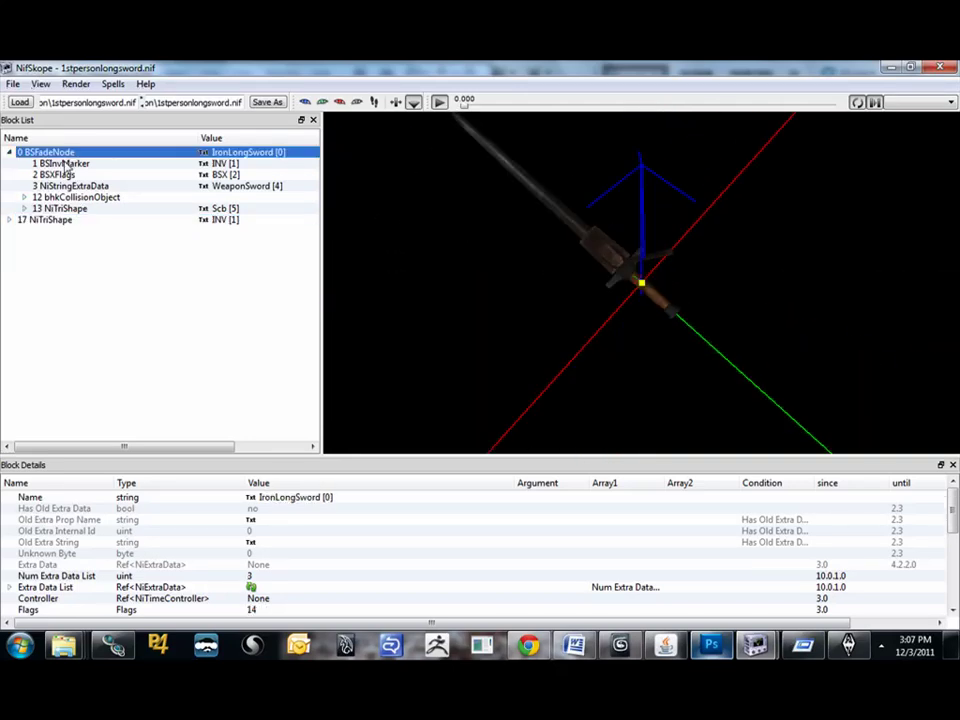
left_click(62, 220)
left_click(62, 155)
left_click_drag(439, 347, 487, 278)
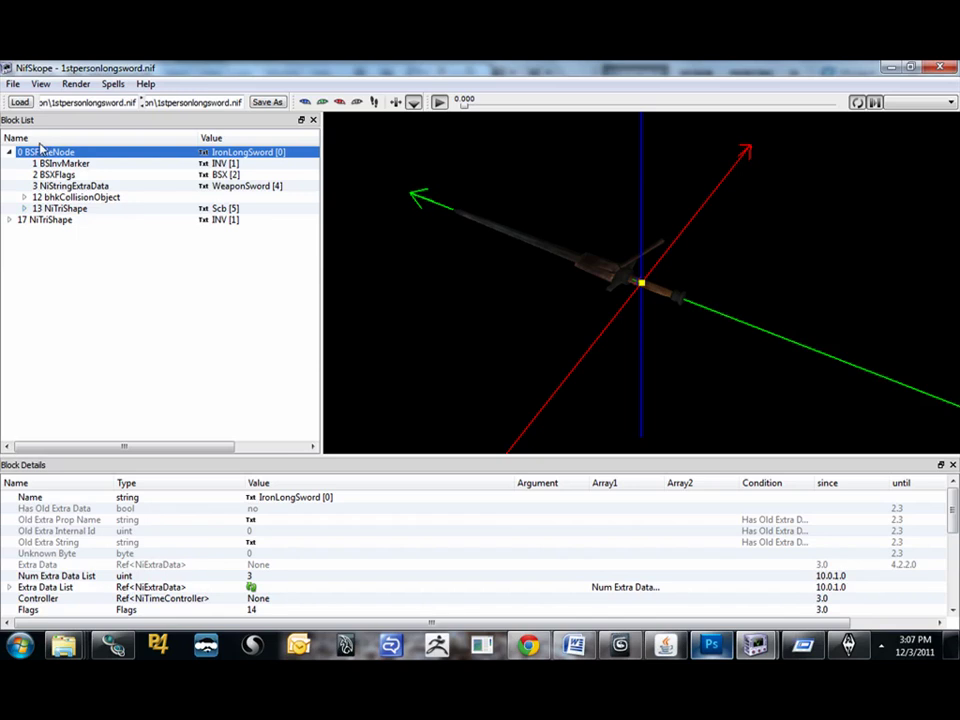
scroll(115, 552, "down", 5)
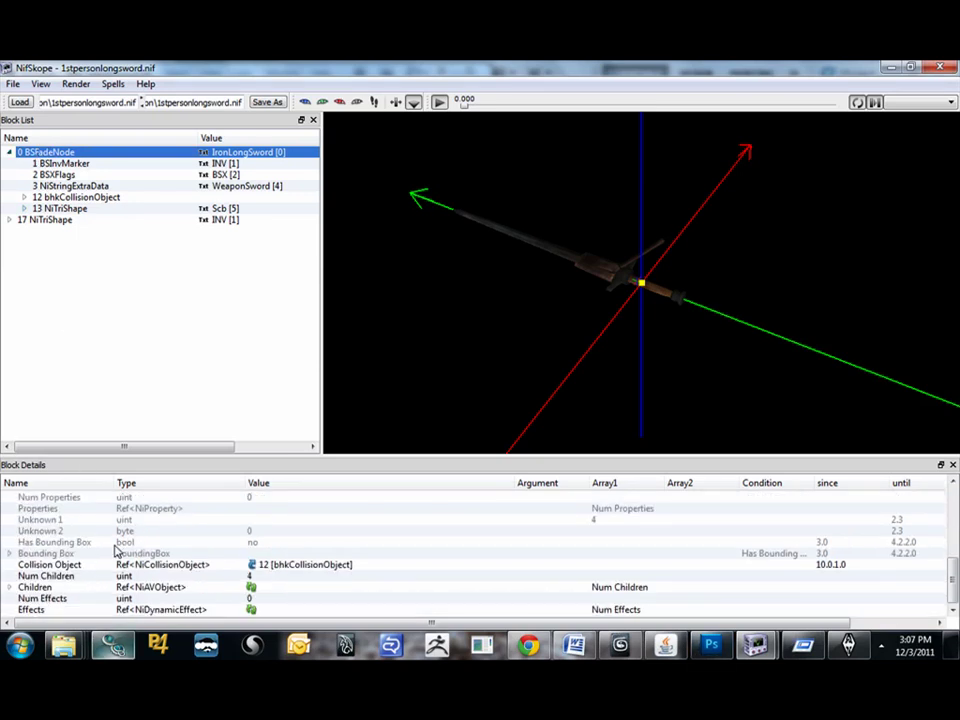
left_click(8, 588)
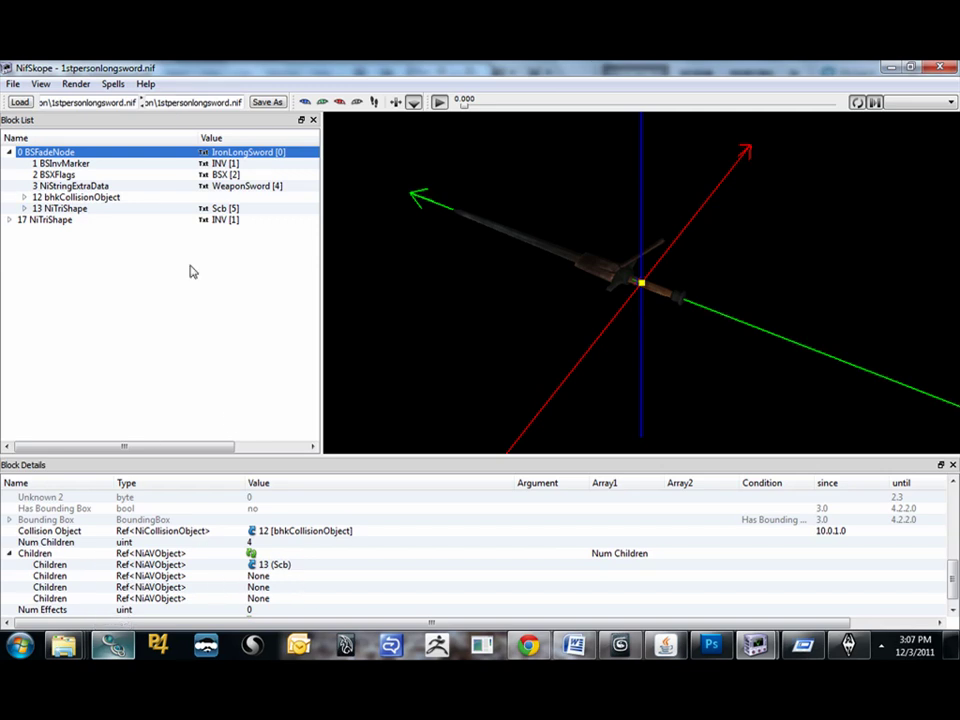
Enter 17 in the first empty Children slot of the BSFadeNode.
left_click(262, 578)
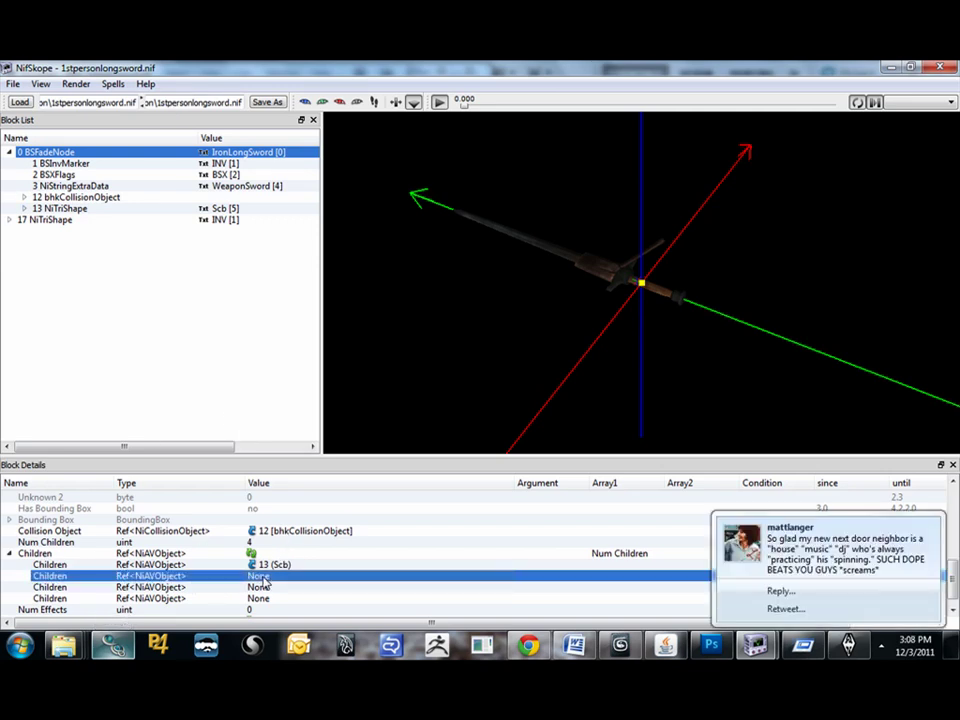
left_click(262, 578)
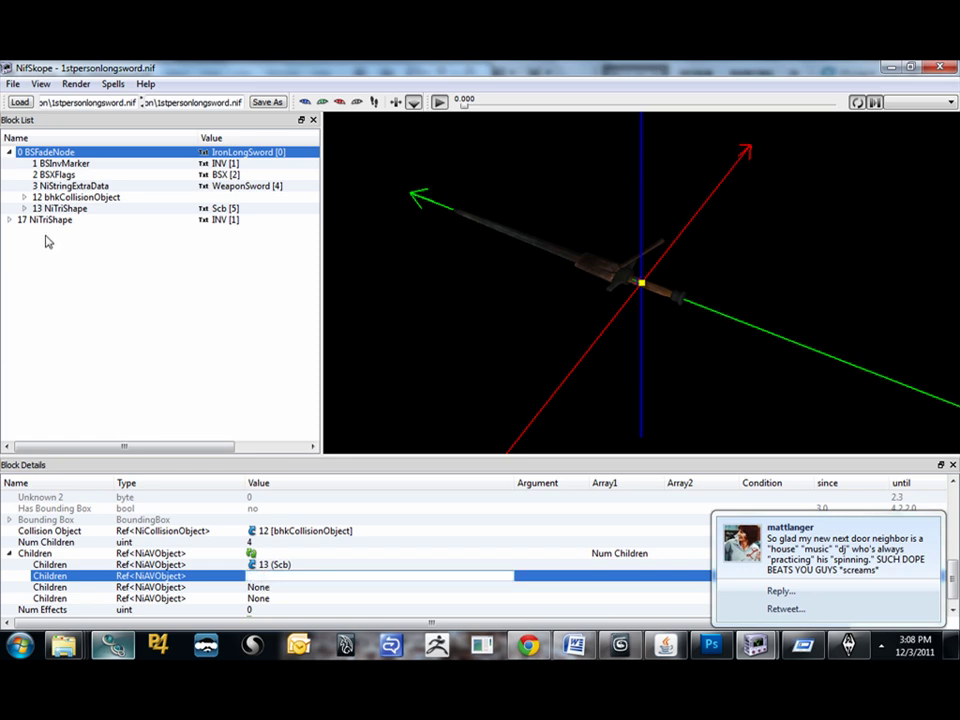
left_click(224, 222)
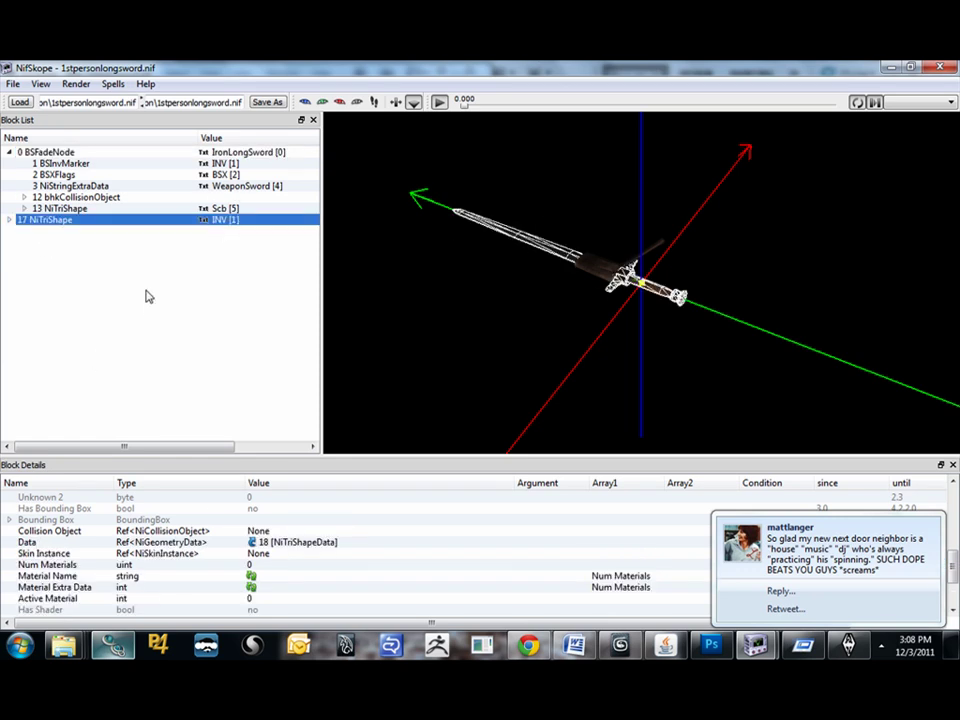
left_click(49, 154)
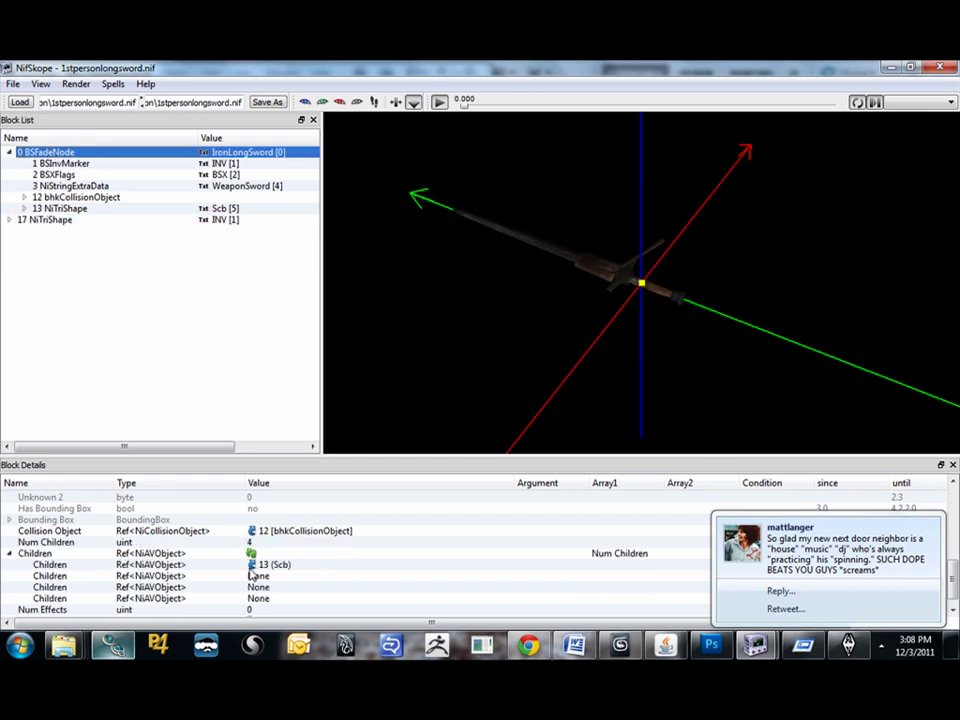
left_click(262, 577)
left_click(262, 577)
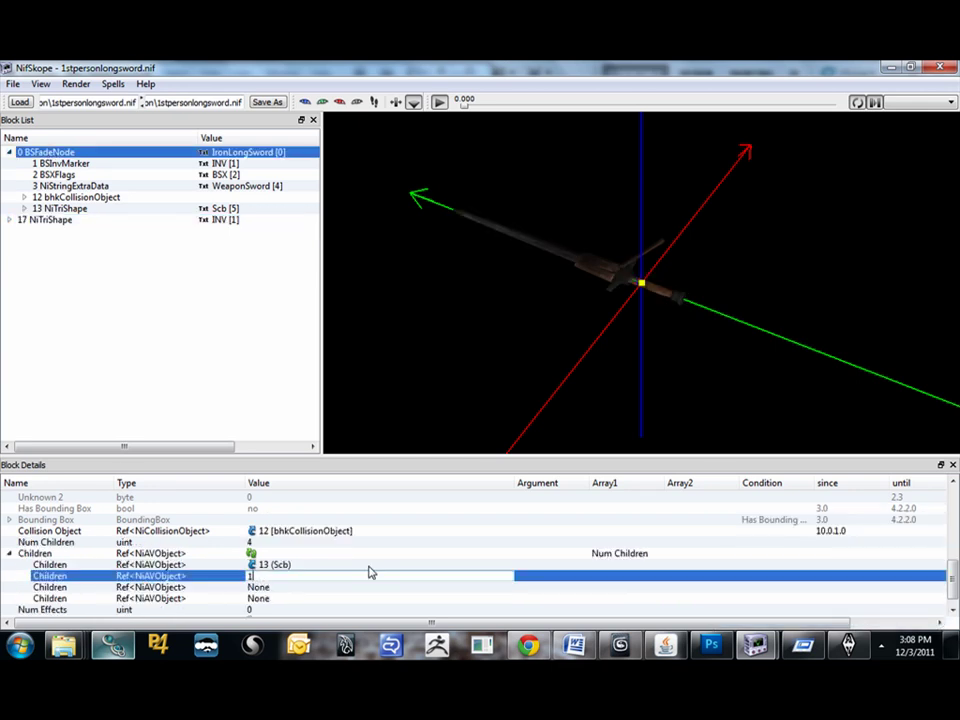
type("17")
key("Return")
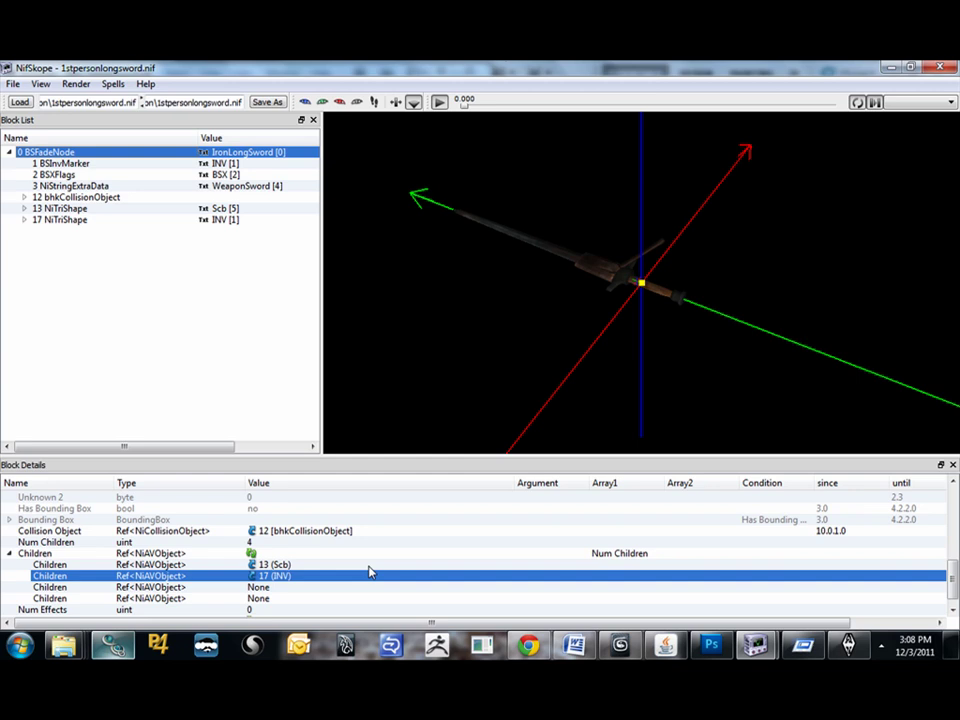
Re-expand the Children list to confirm 13 (Scb) and 17 (INV).
left_click(252, 555)
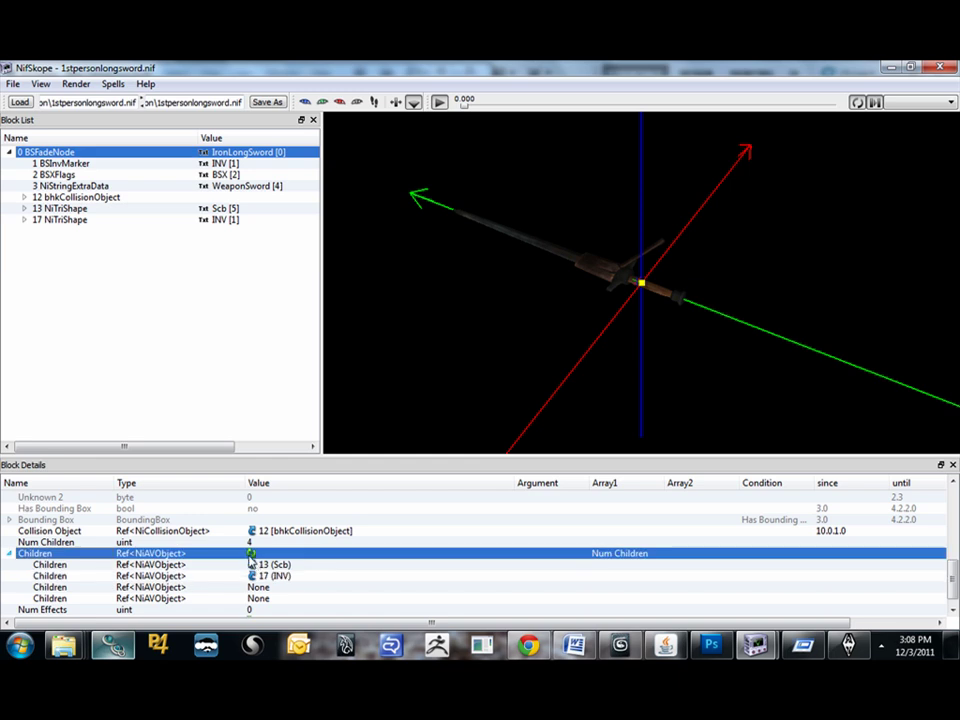
double_click(249, 556)
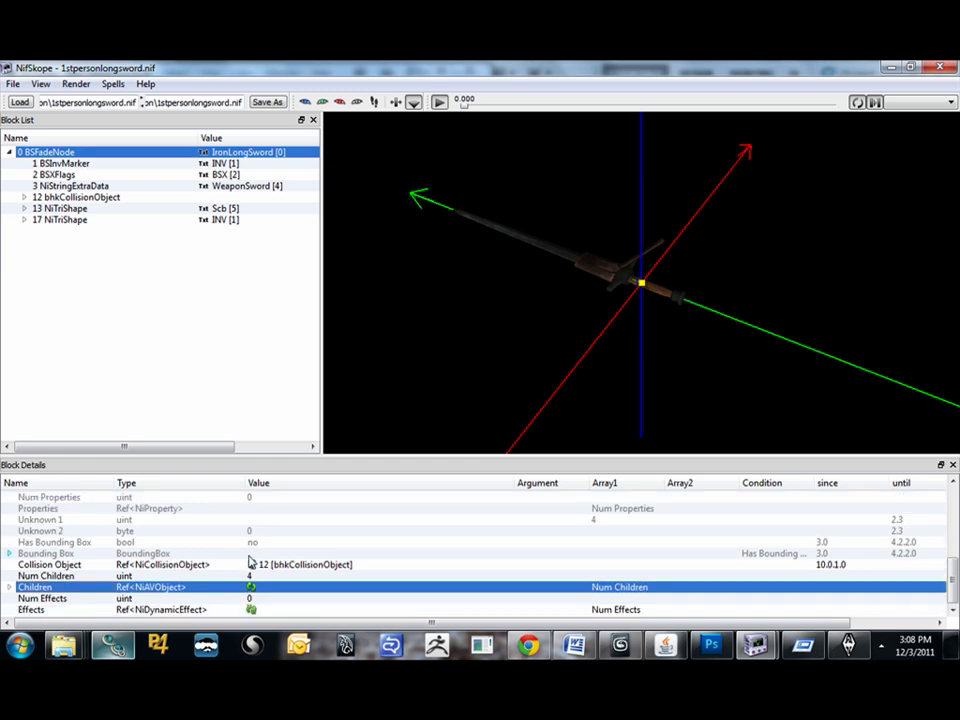
left_click(10, 588)
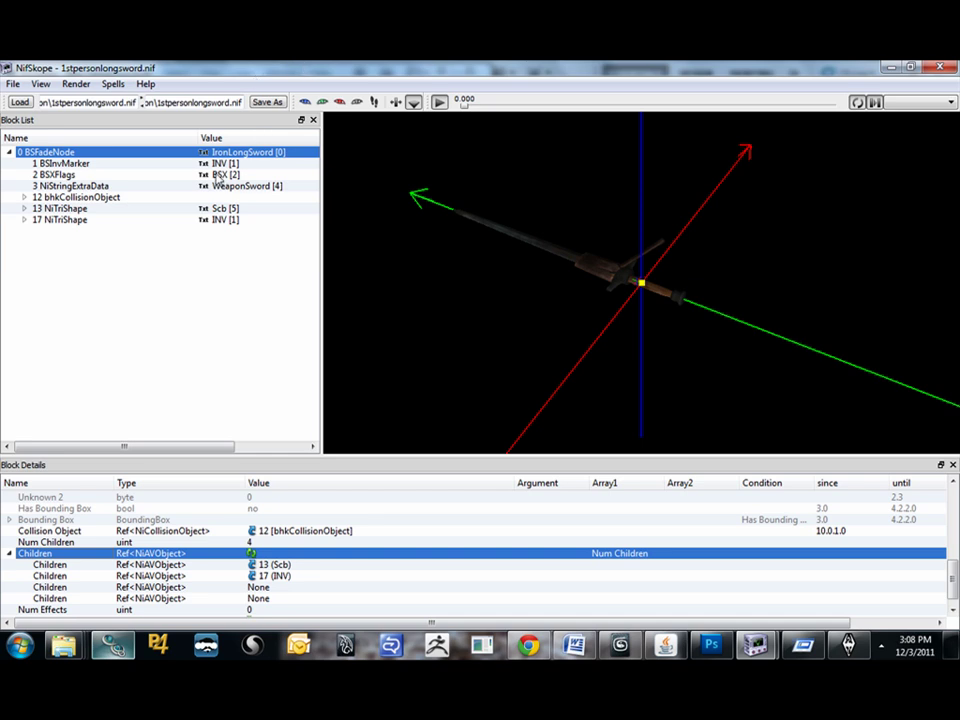
Save the edited mesh over 1stpersonlongsword.nif and select the 17 NiTriShape block.
left_click(13, 84)
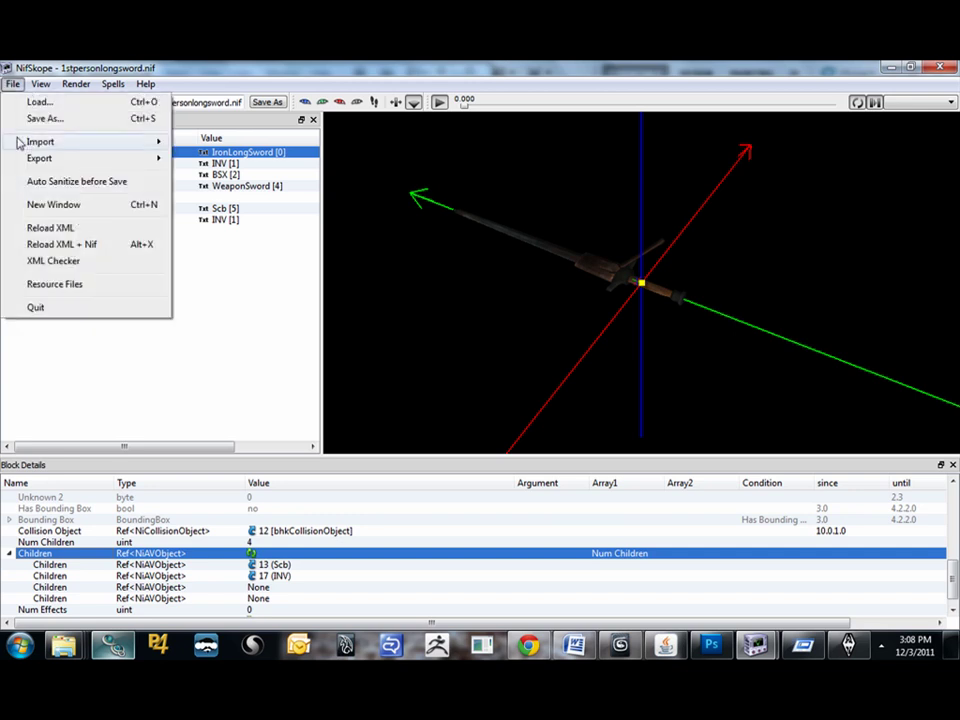
left_click(42, 118)
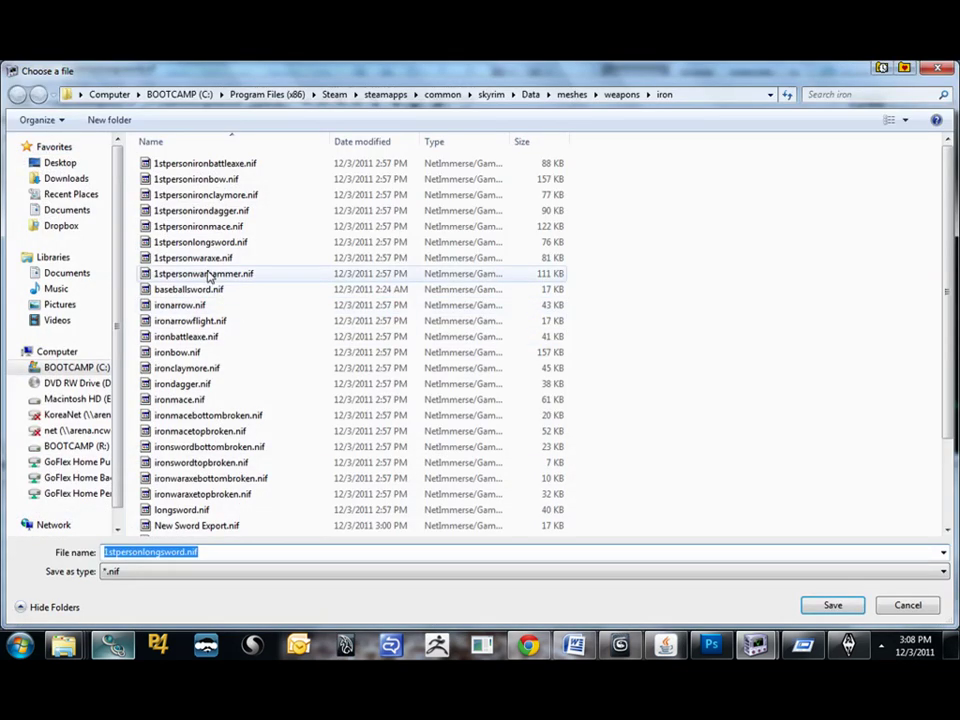
double_click(200, 242)
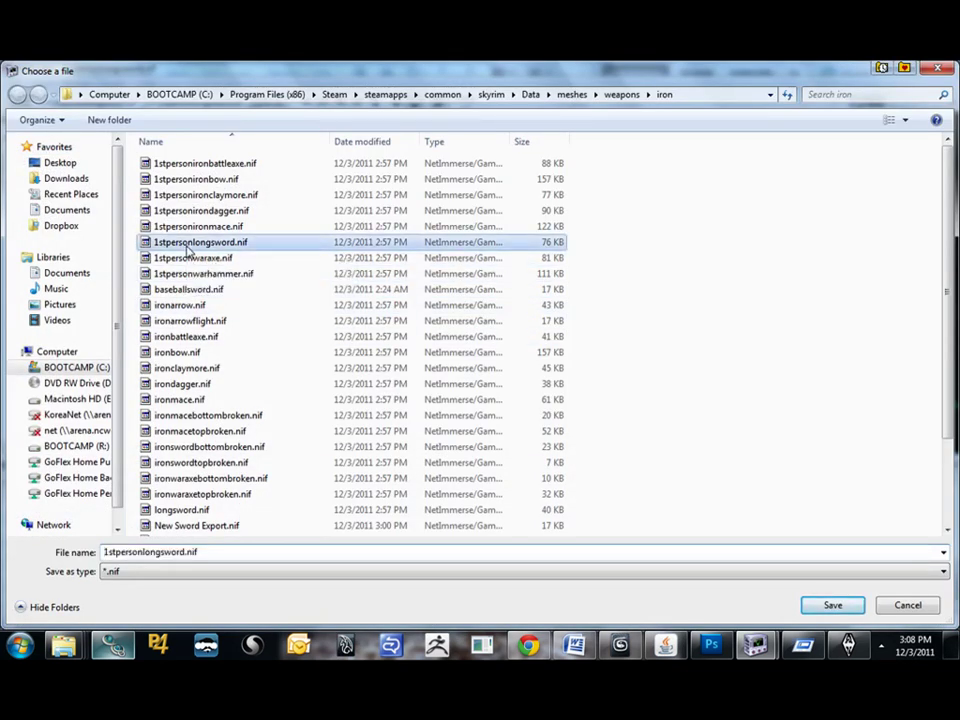
left_click(520, 357)
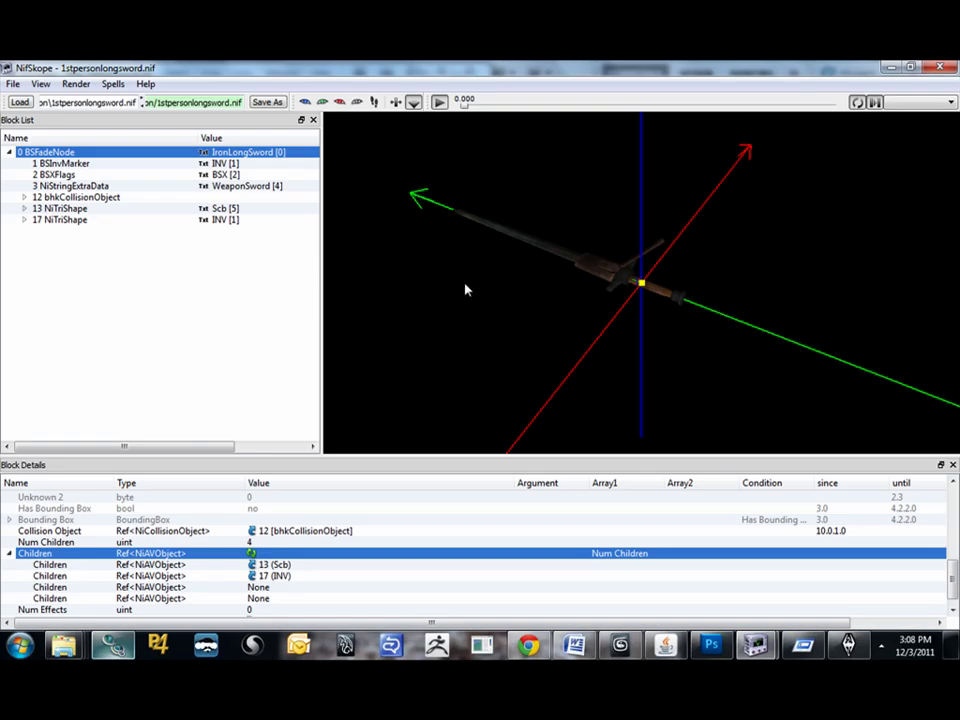
left_click(23, 220)
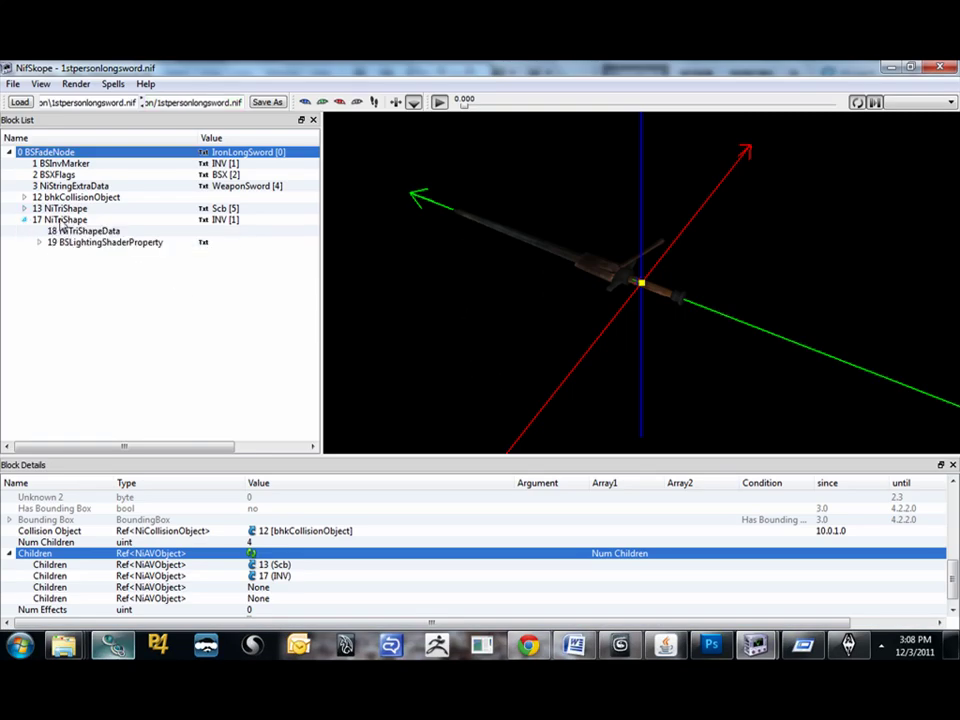
left_click(62, 220)
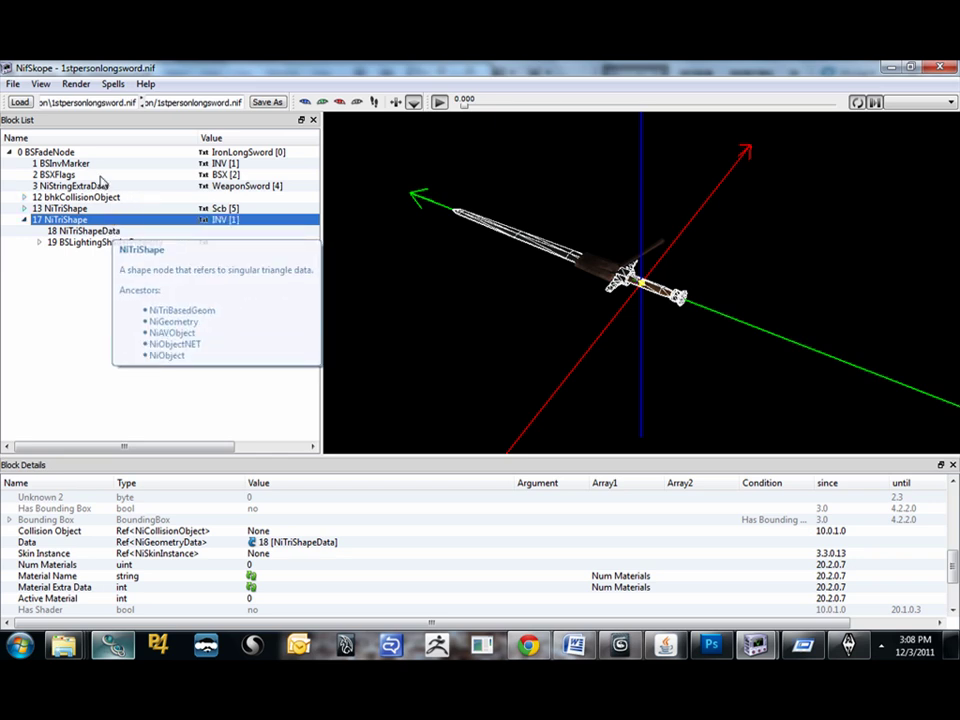
Copy the 17 NiTriShape sword shape branch.
left_click(13, 84)
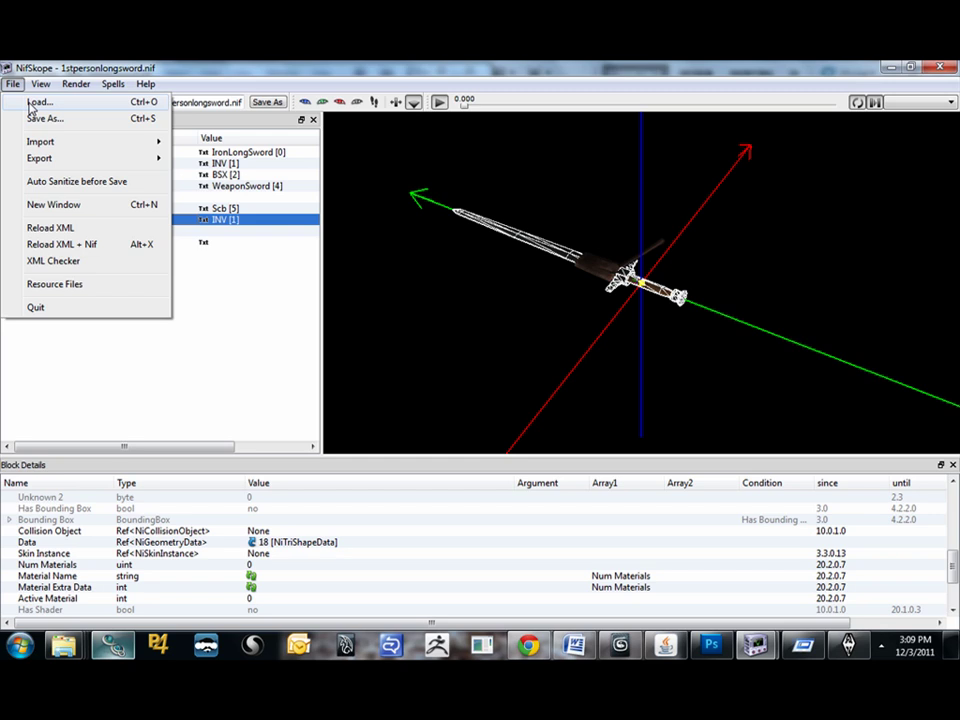
left_click(55, 230)
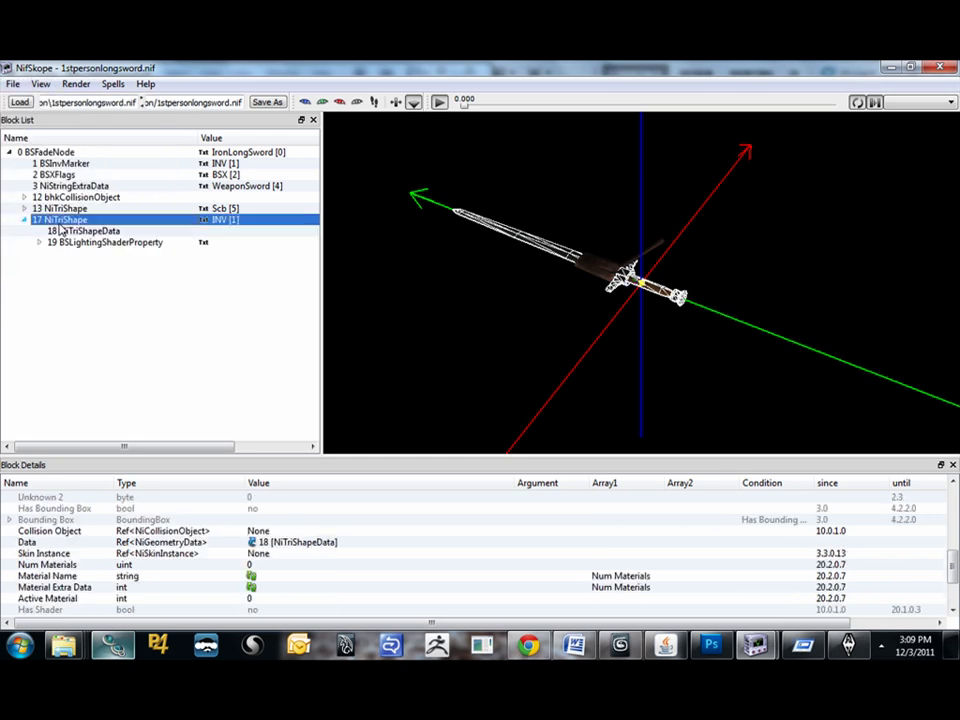
right_click(60, 218)
mouse_move(94, 314)
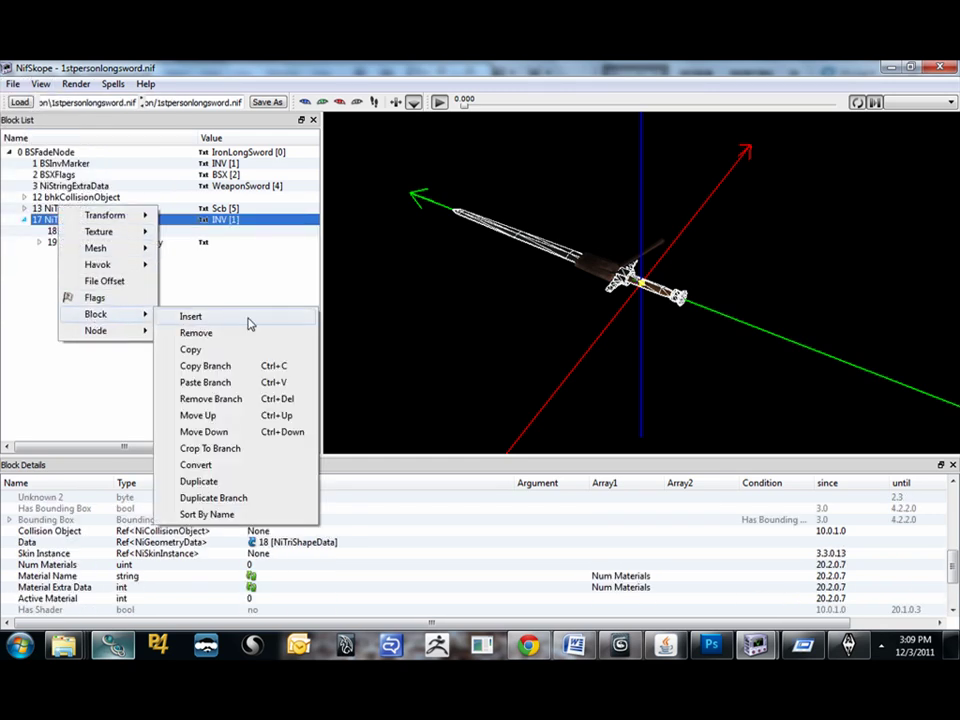
left_click(199, 366)
Load longsword.nif from the iron weapons folder.
left_click(13, 84)
left_click(33, 114)
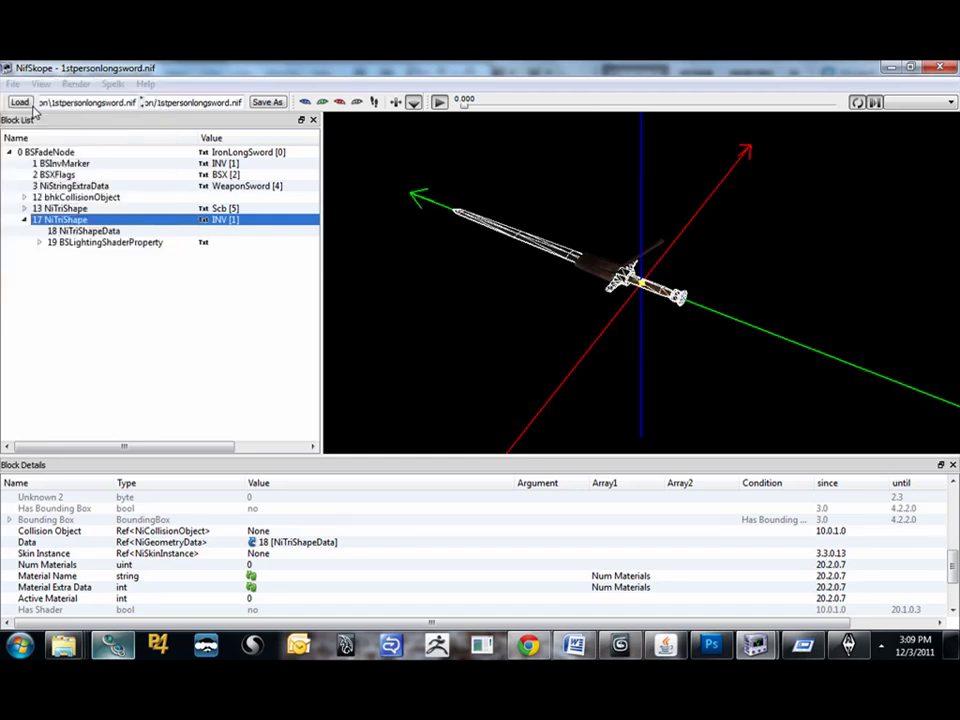
scroll(200, 298, "down", 2)
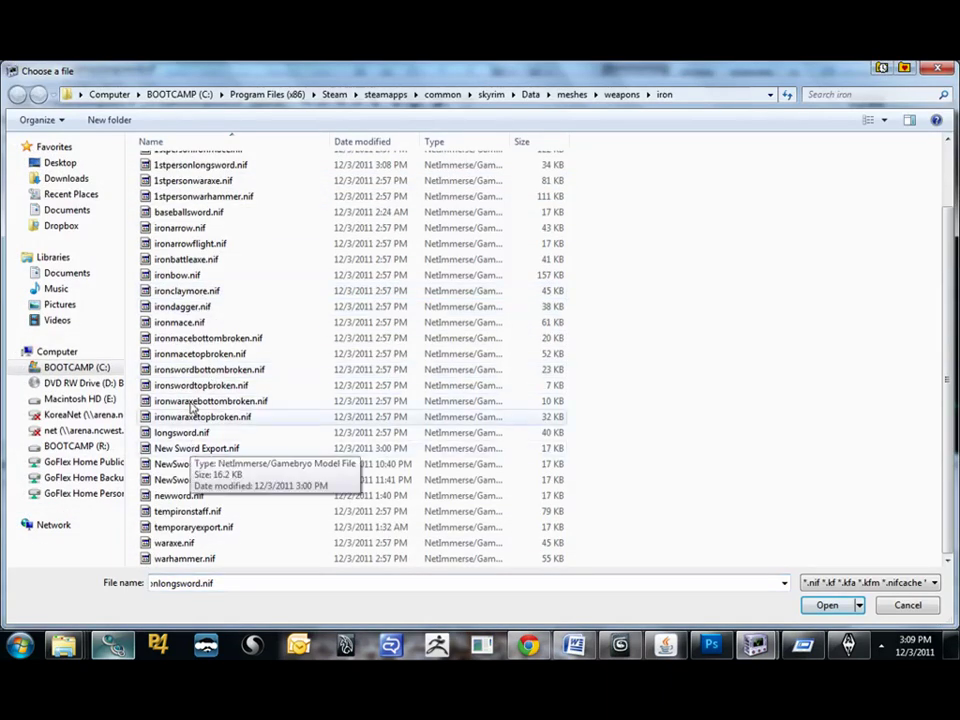
scroll(215, 360, "up", 2)
scroll(232, 355, "down", 2)
scroll(238, 368, "up", 2)
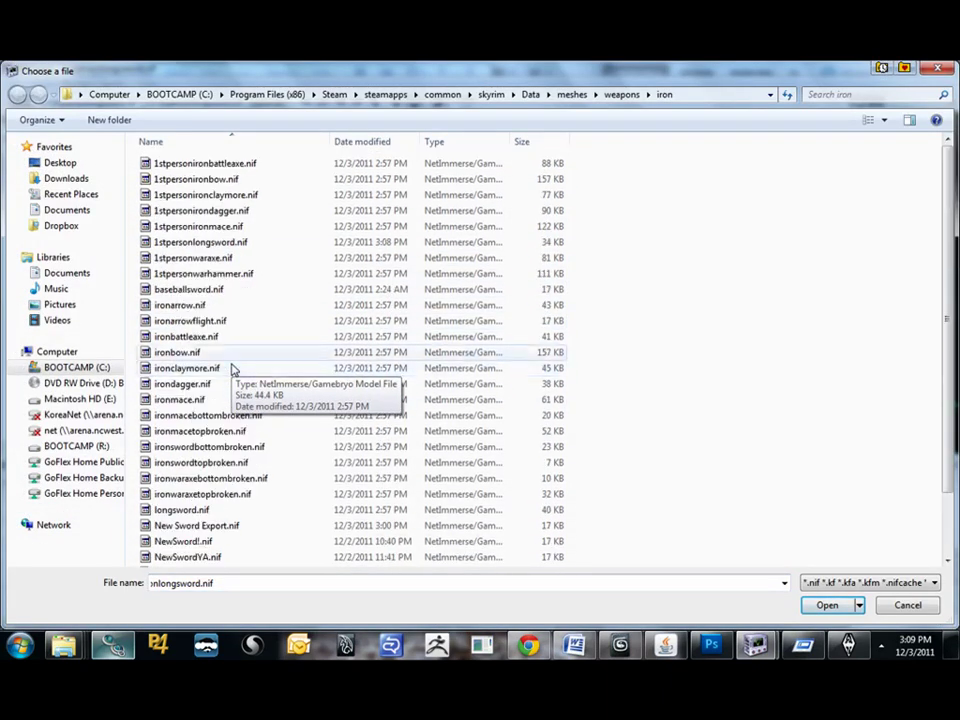
scroll(200, 280, "down", 2)
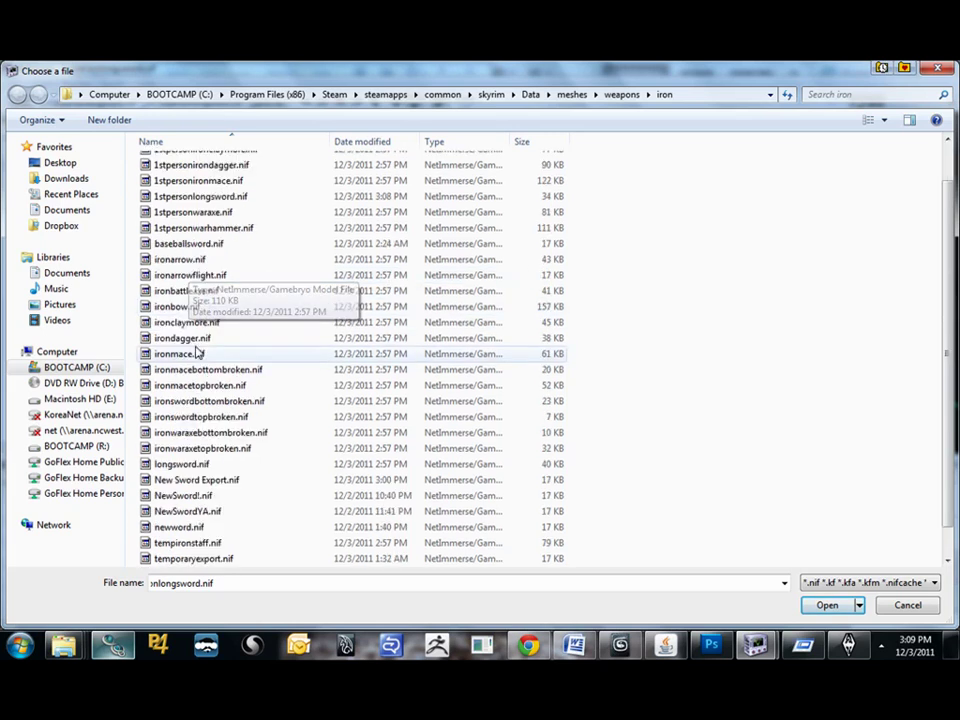
scroll(226, 196, "up", 2)
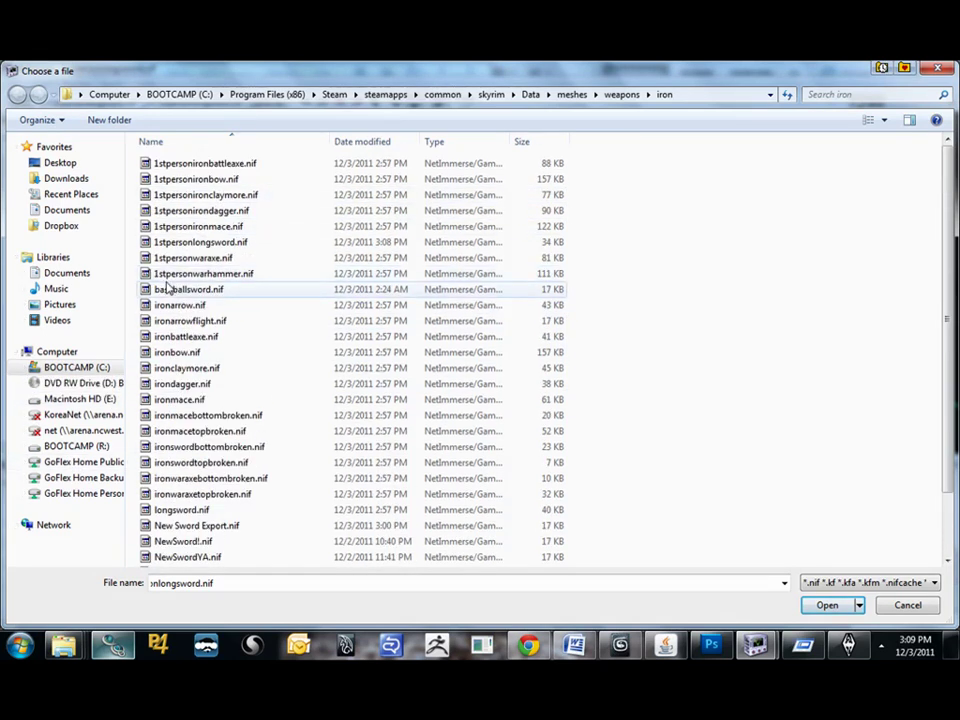
scroll(199, 290, "down", 2)
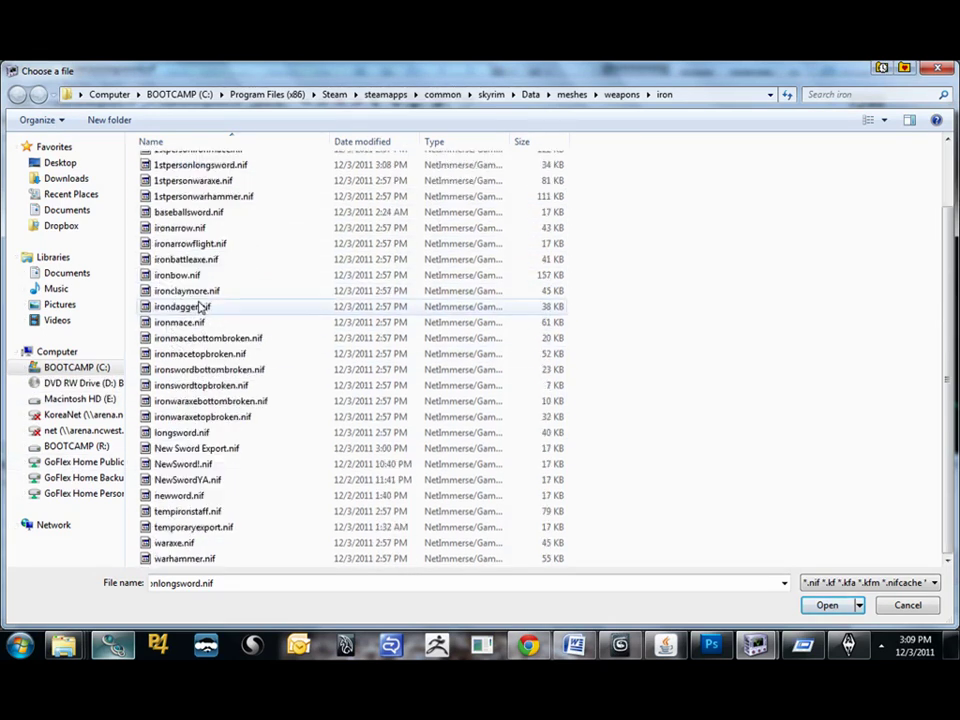
left_click(174, 434)
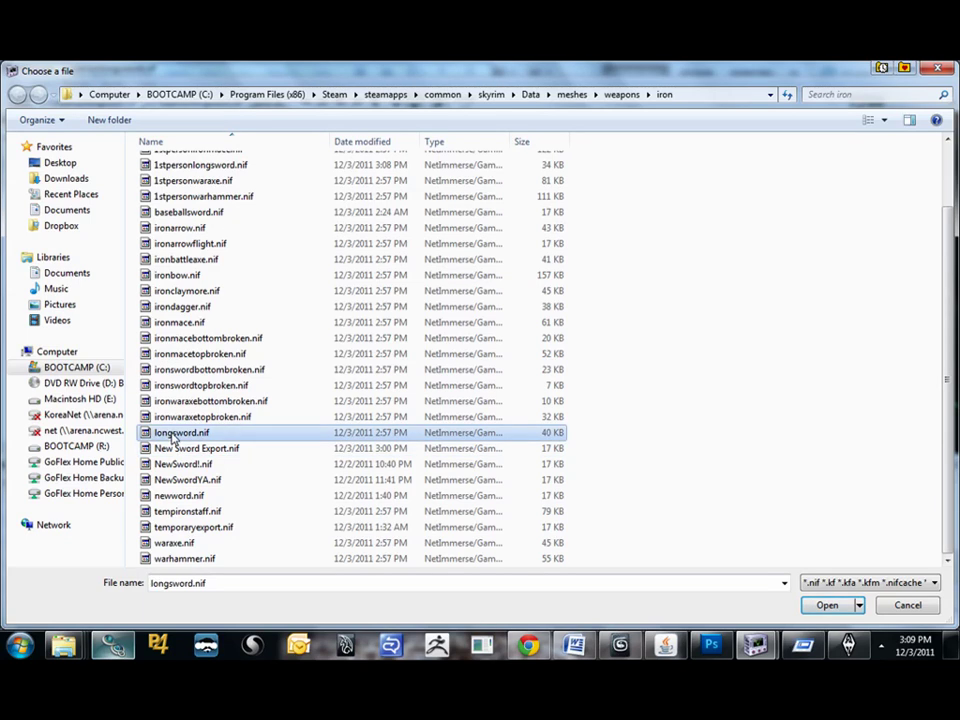
double_click(174, 434)
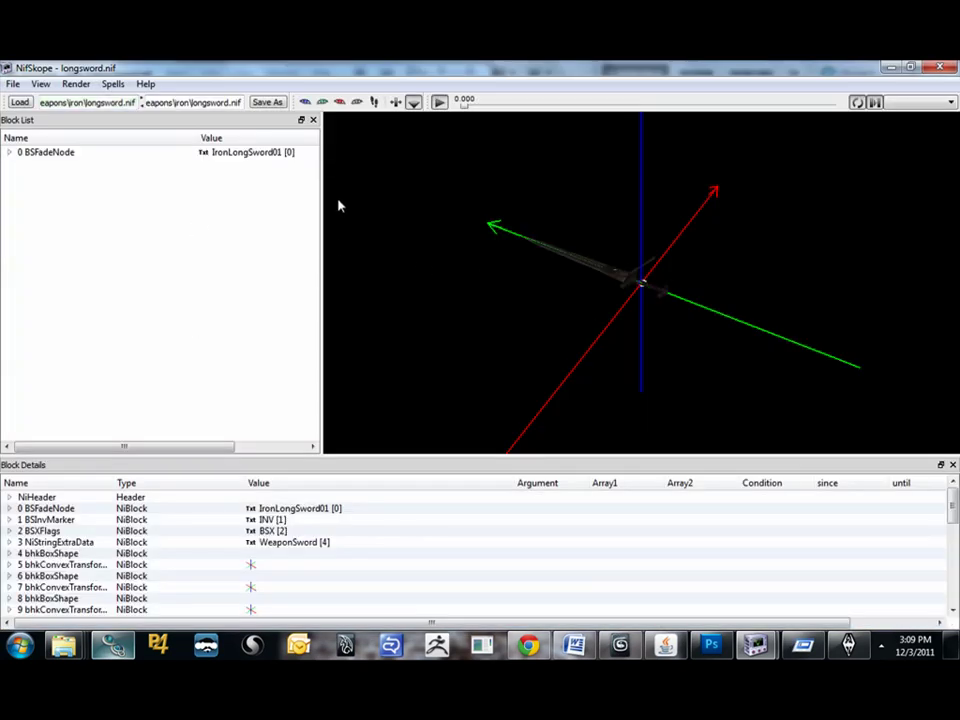
Paste the copied sword branch under the 0 BSFadeNode root, then select the 28 NiTriShape block.
left_click_drag(339, 206, 486, 293)
scroll(553, 261, "up", 5)
left_click_drag(551, 264, 584, 212)
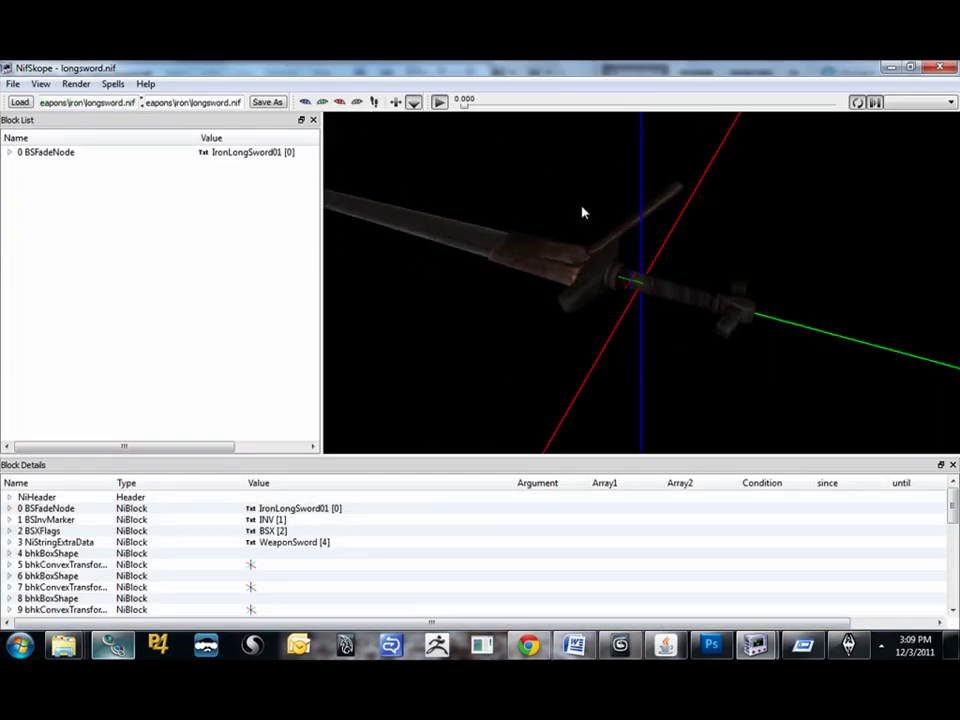
left_click(28, 154)
left_click(9, 152)
right_click(30, 152)
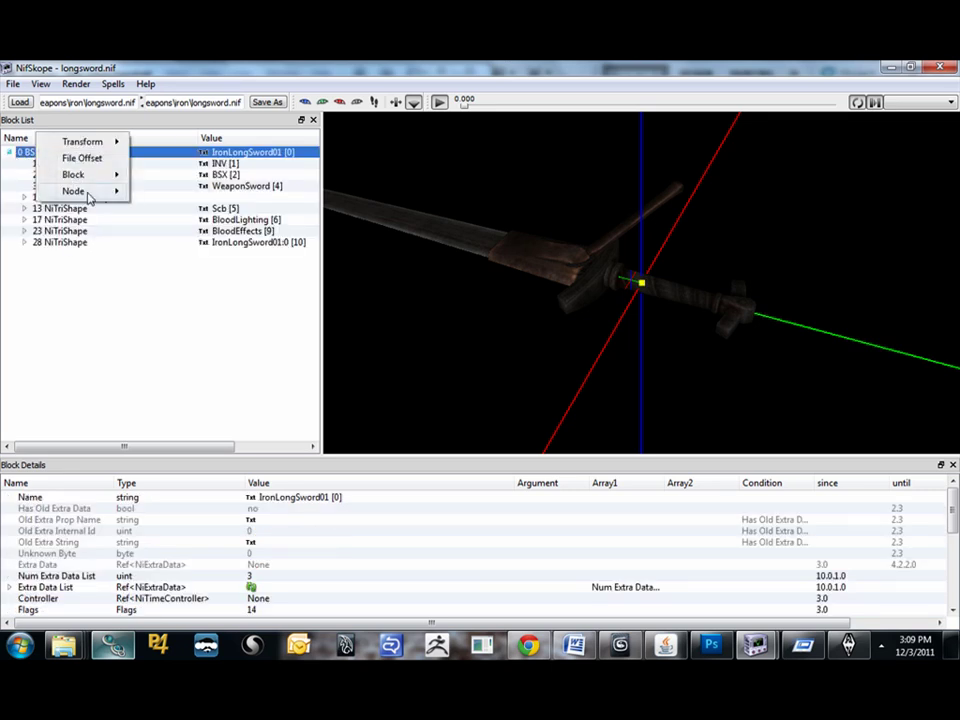
mouse_move(94, 177)
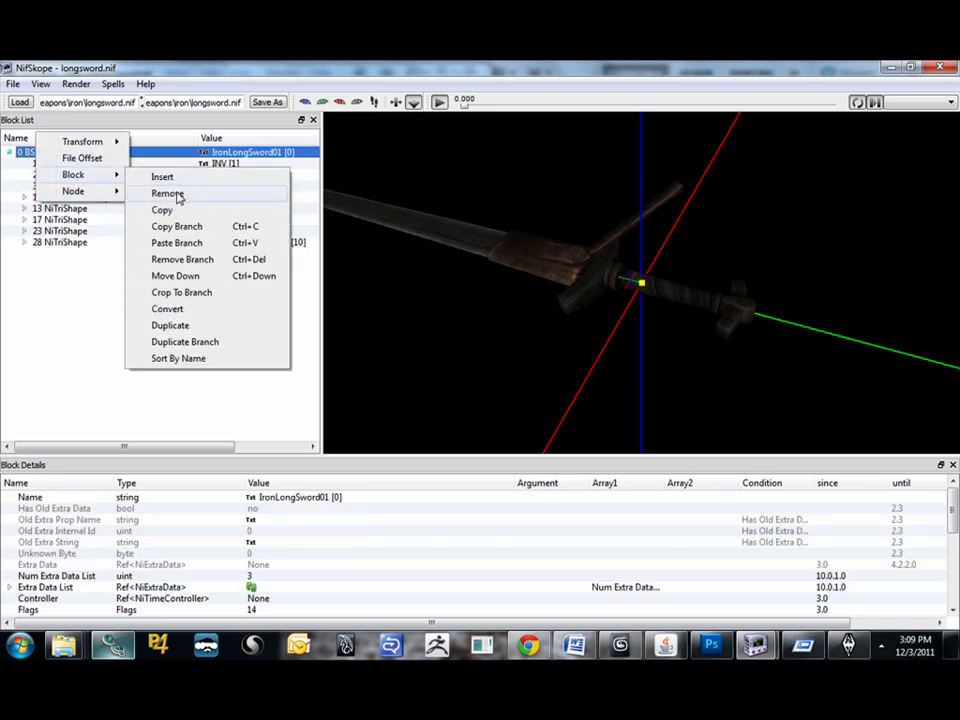
left_click(186, 243)
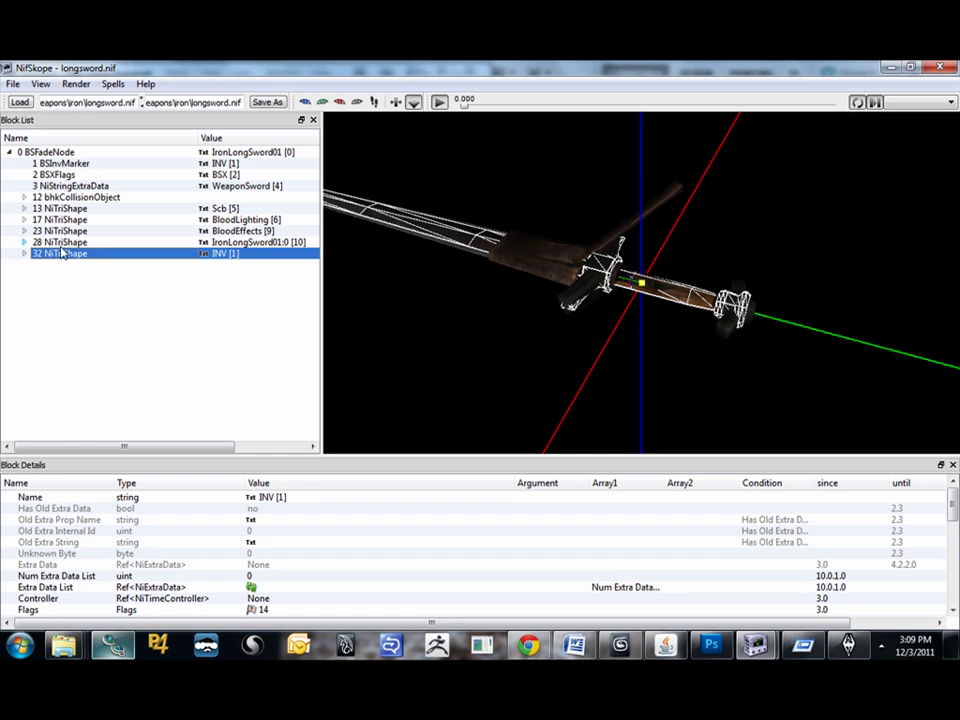
key("Up")
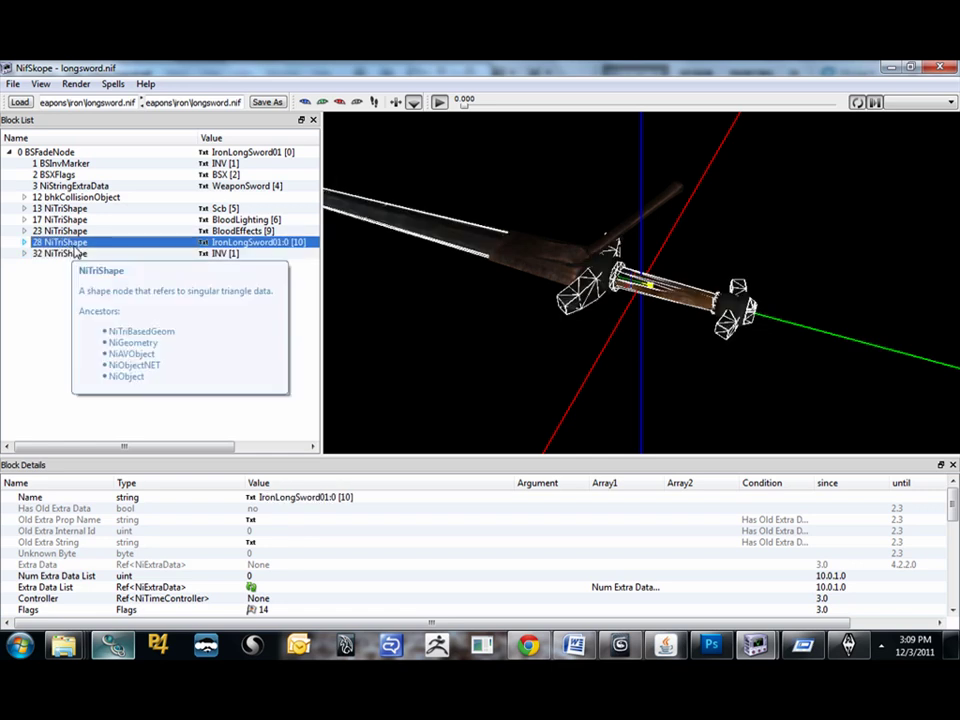
right_click(80, 242)
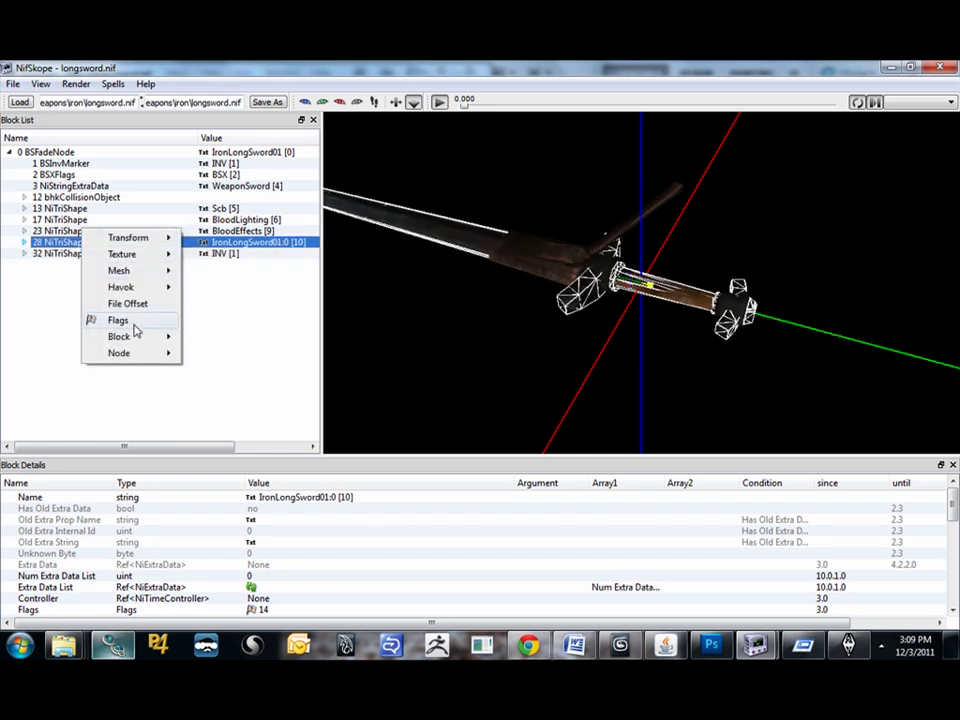
Remove the IronLongSword01:0, BloodEffects and BloodLighting shape branches.
mouse_move(140, 337)
left_click(237, 422)
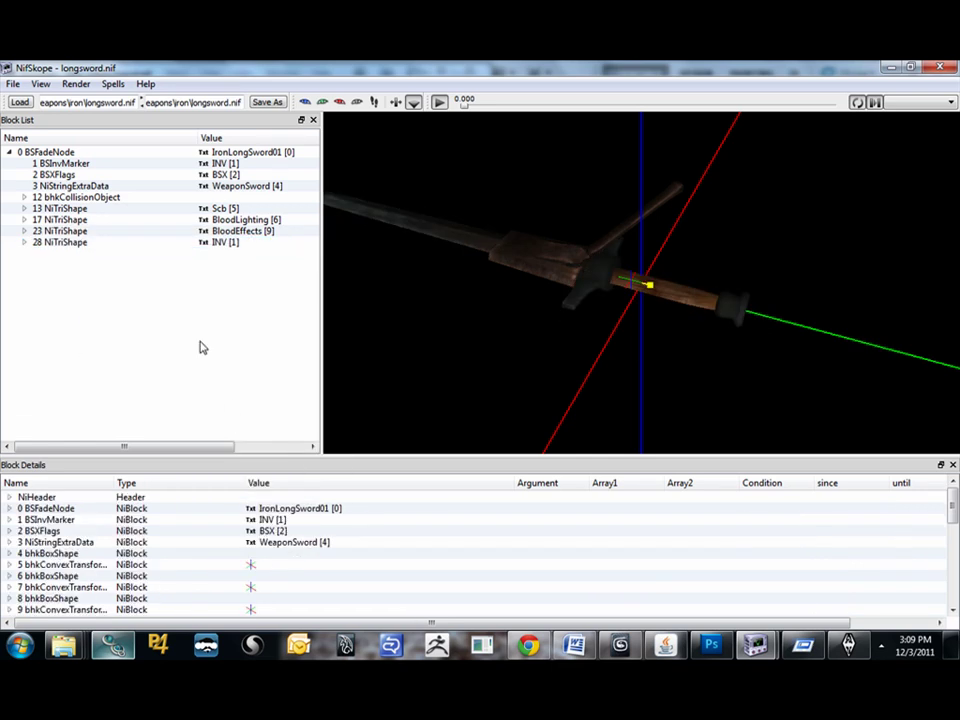
left_click(96, 233)
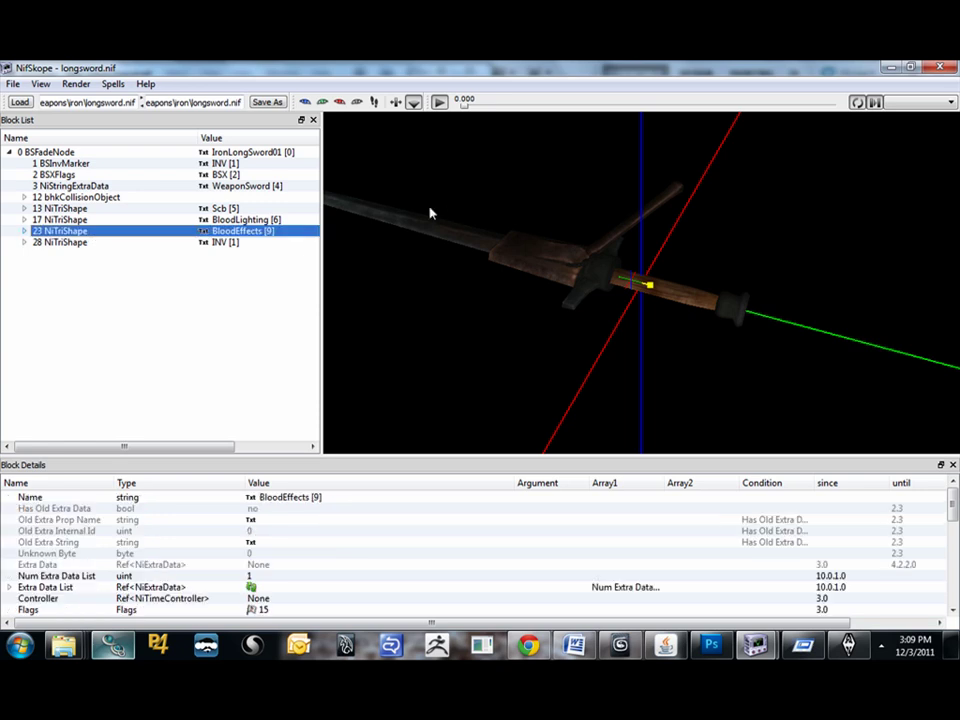
right_click(215, 240)
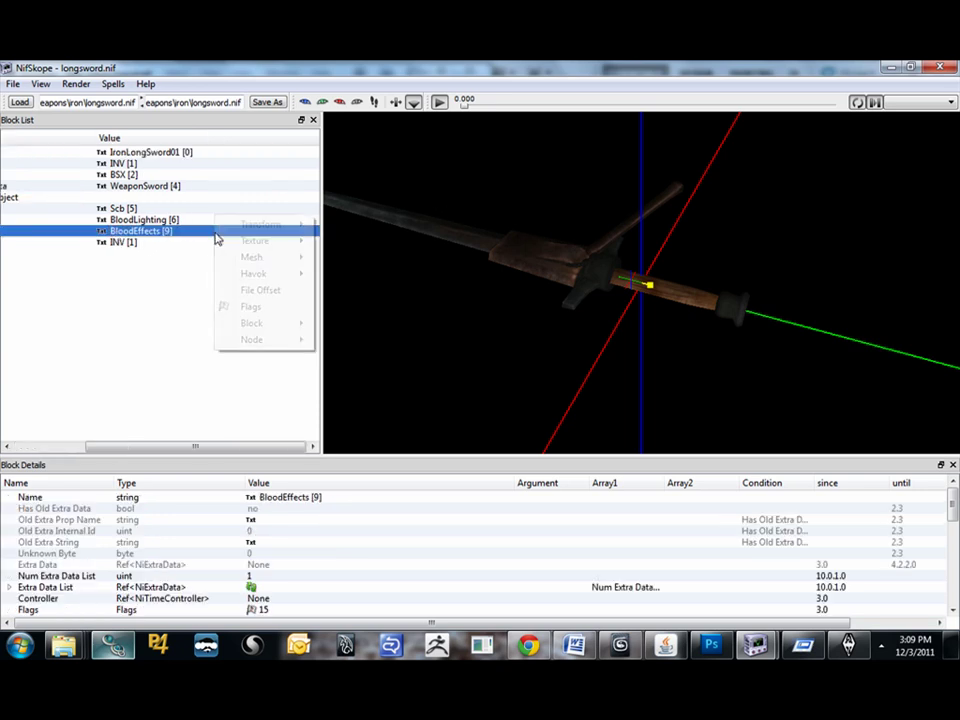
mouse_move(287, 326)
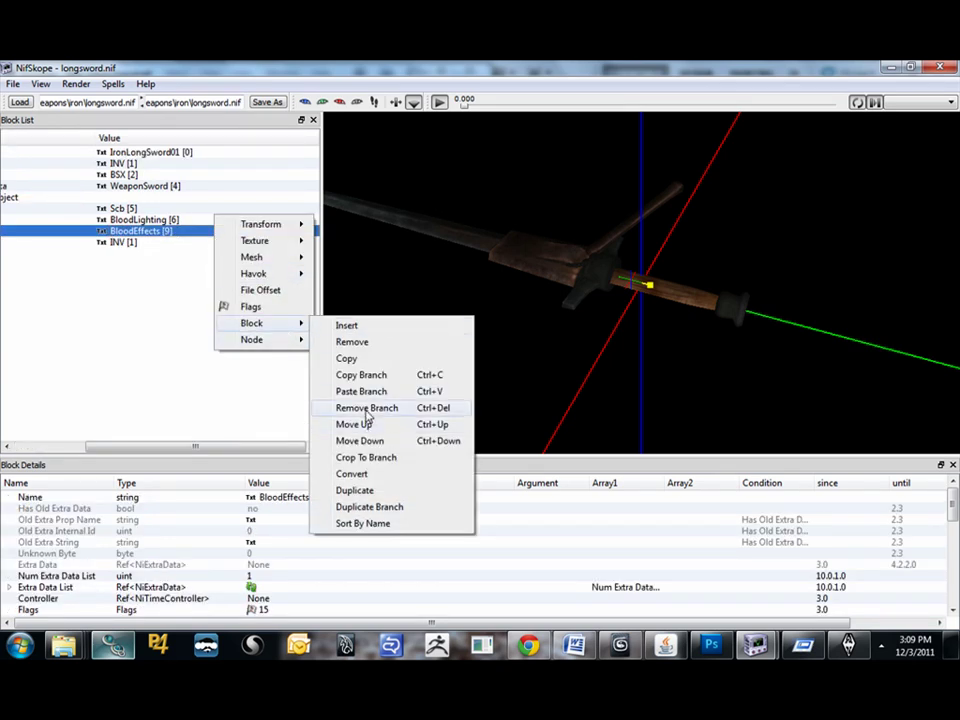
left_click(366, 408)
left_click(124, 230)
right_click(124, 217)
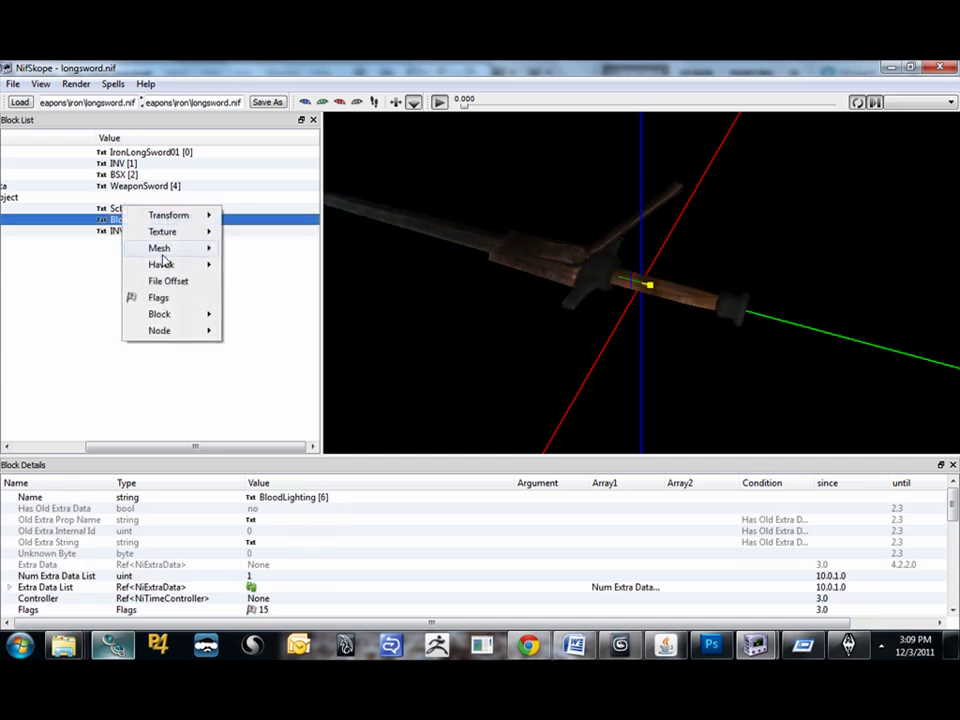
mouse_move(193, 315)
left_click(281, 399)
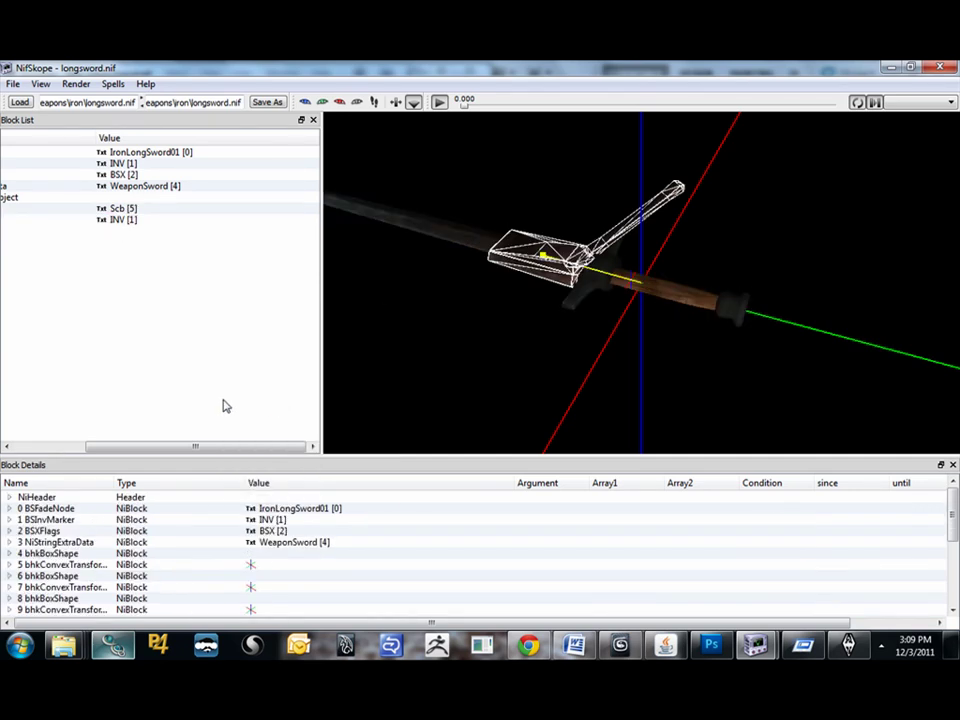
Show 17 NiTriShape's Properties: 19 BSLightingShaderProperty and an empty slot.
left_click_drag(146, 448, 40, 448)
left_click(62, 208)
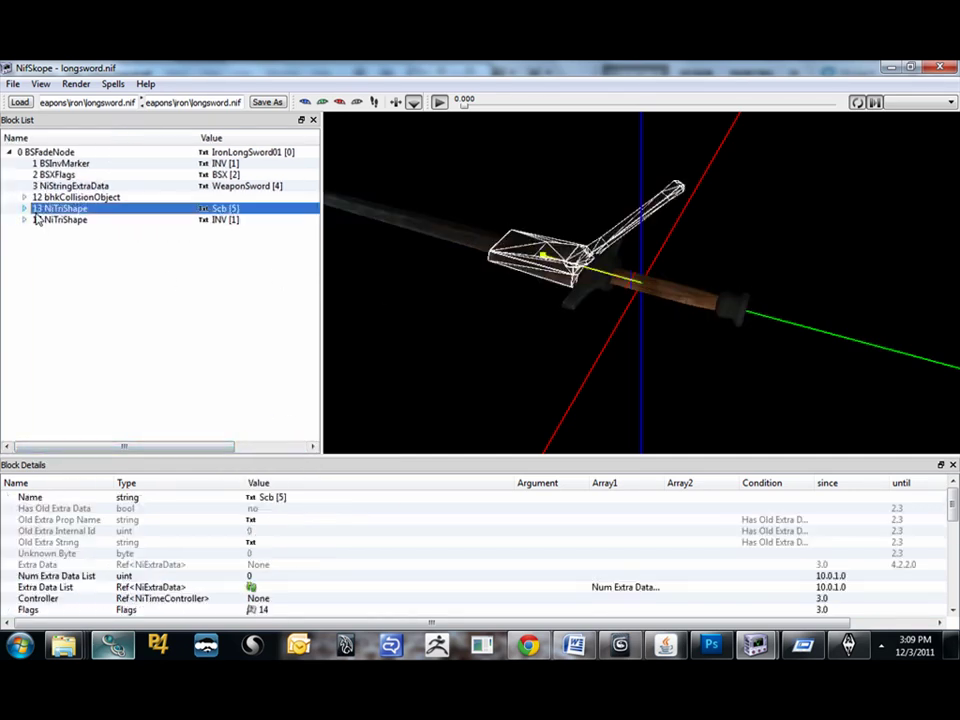
left_click(45, 221)
left_click(10, 152)
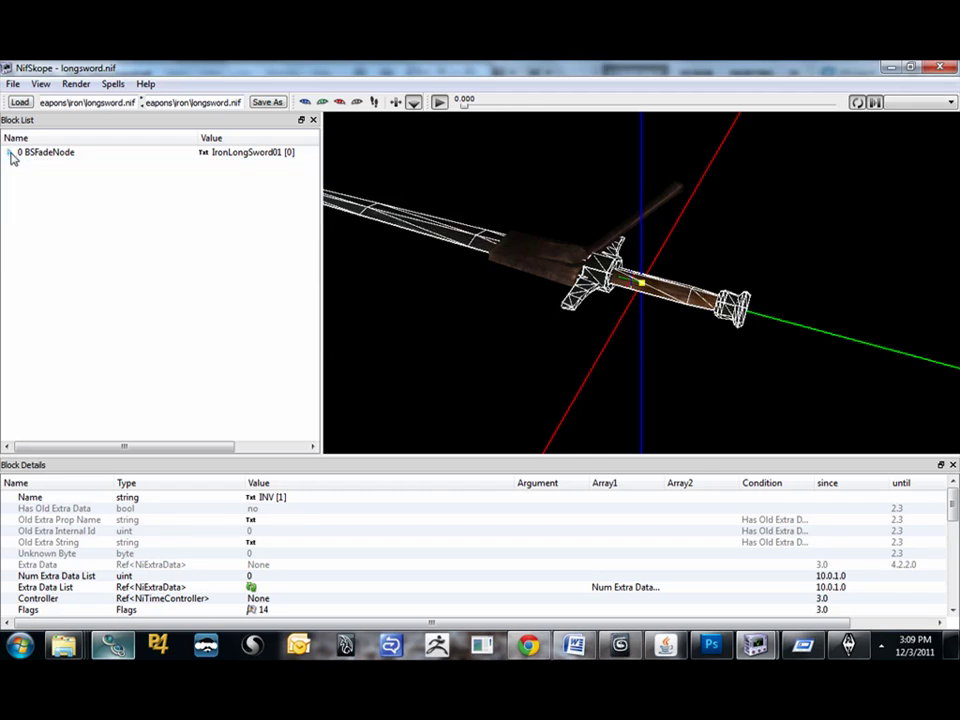
left_click(10, 152)
scroll(116, 585, "down", 3)
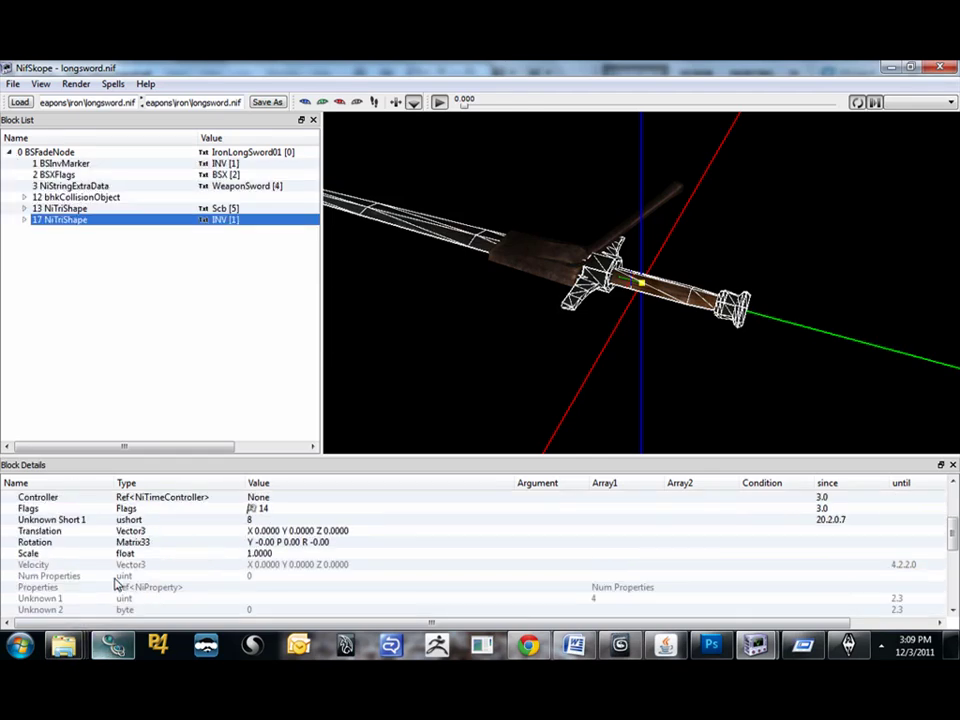
scroll(116, 585, "down", 5)
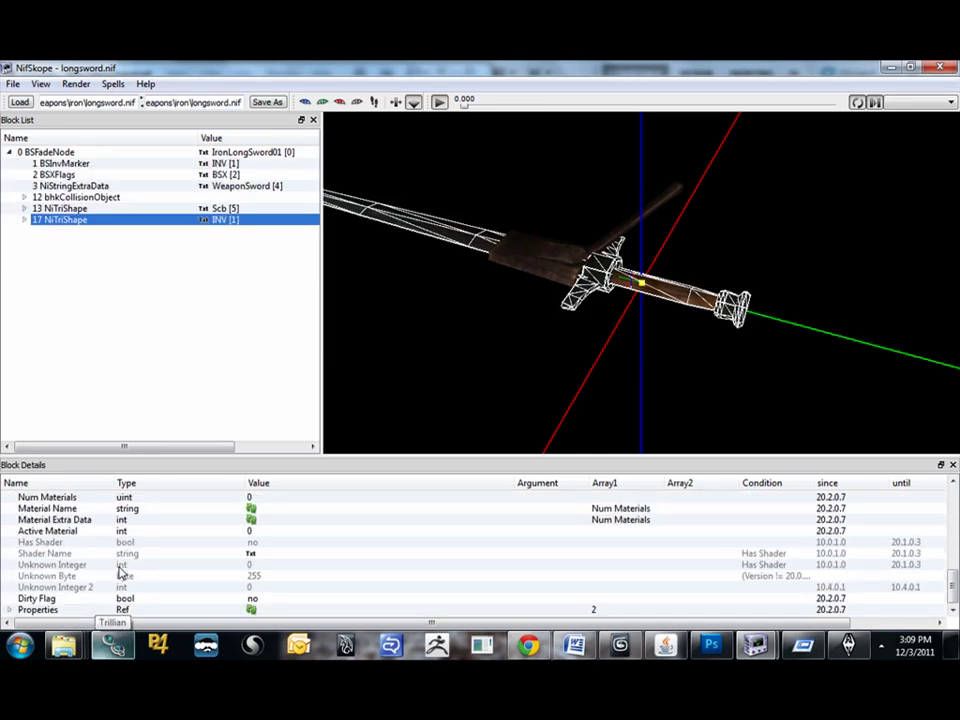
left_click(16, 610)
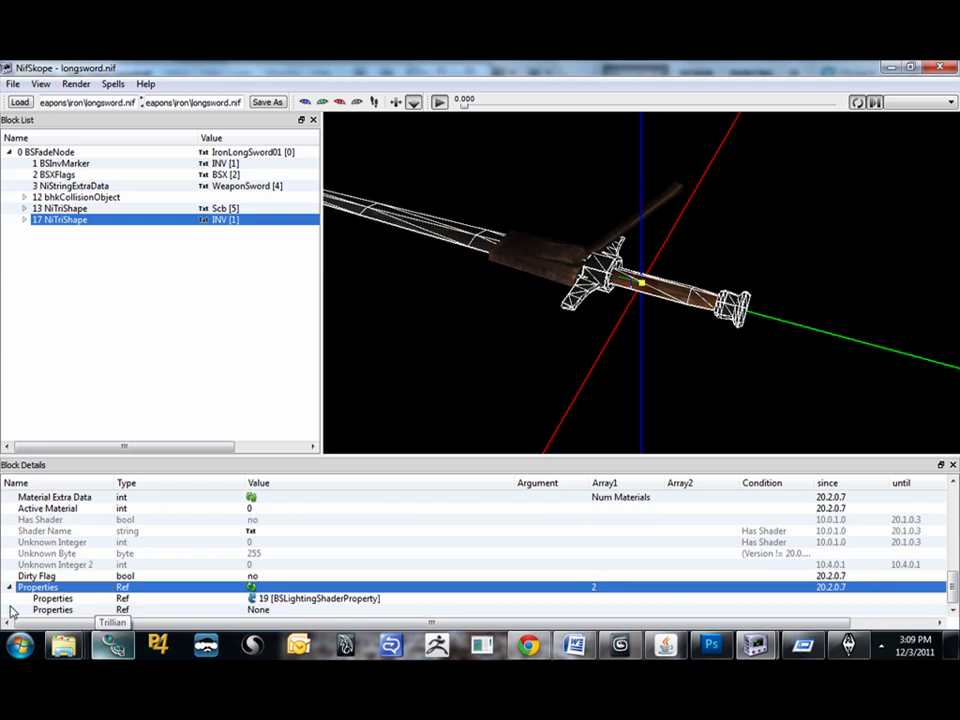
left_click(9, 609)
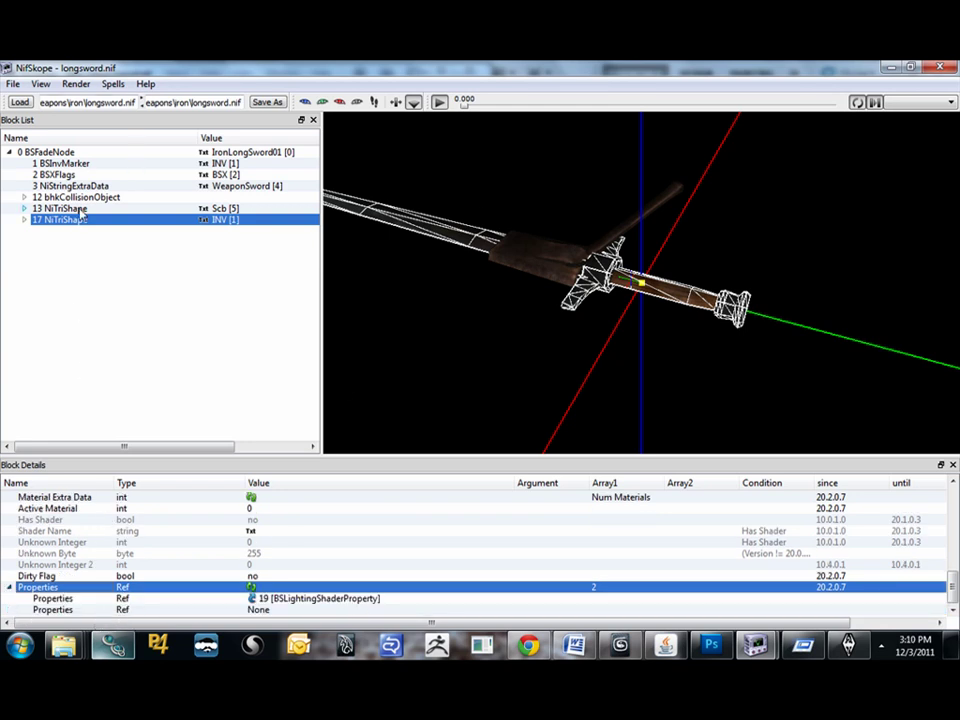
Check the hilt's nine BSShaderTextureSet texture paths and the blade's NiTriShapeData, then collapse both shapes.
left_click(24, 219)
left_click(39, 242)
left_click(70, 254)
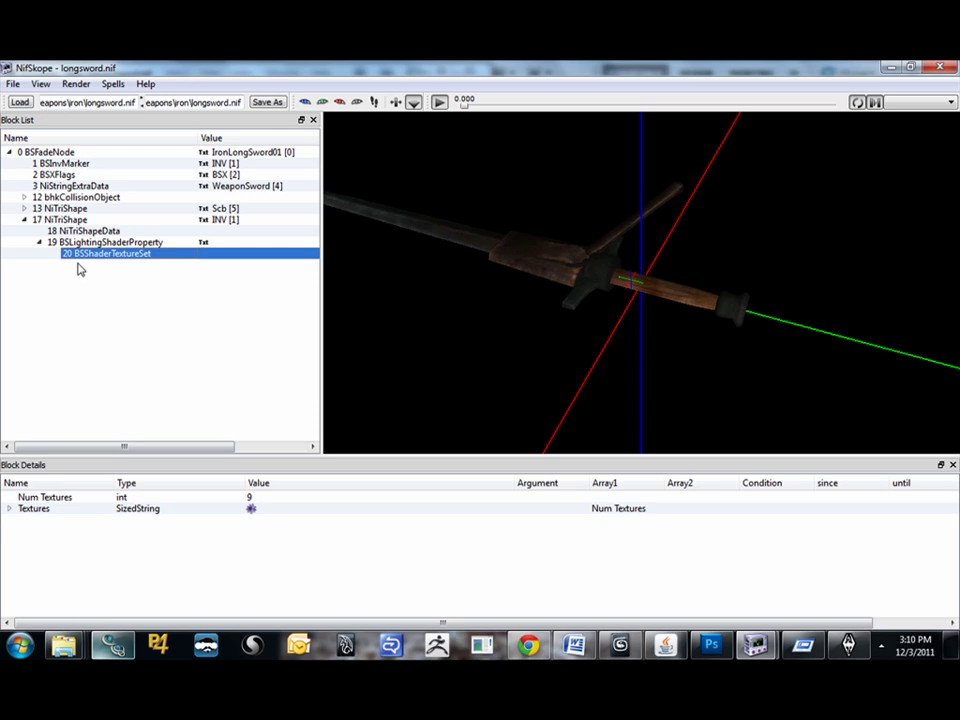
left_click(9, 508)
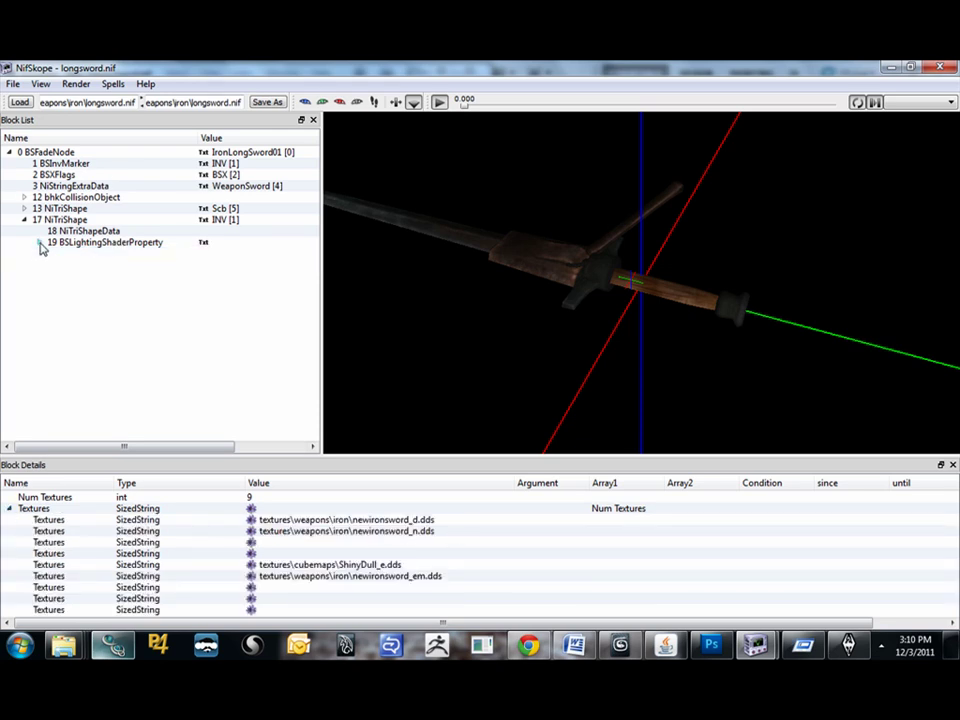
left_click(24, 208)
left_click(26, 219)
left_click(24, 208)
left_click(24, 219)
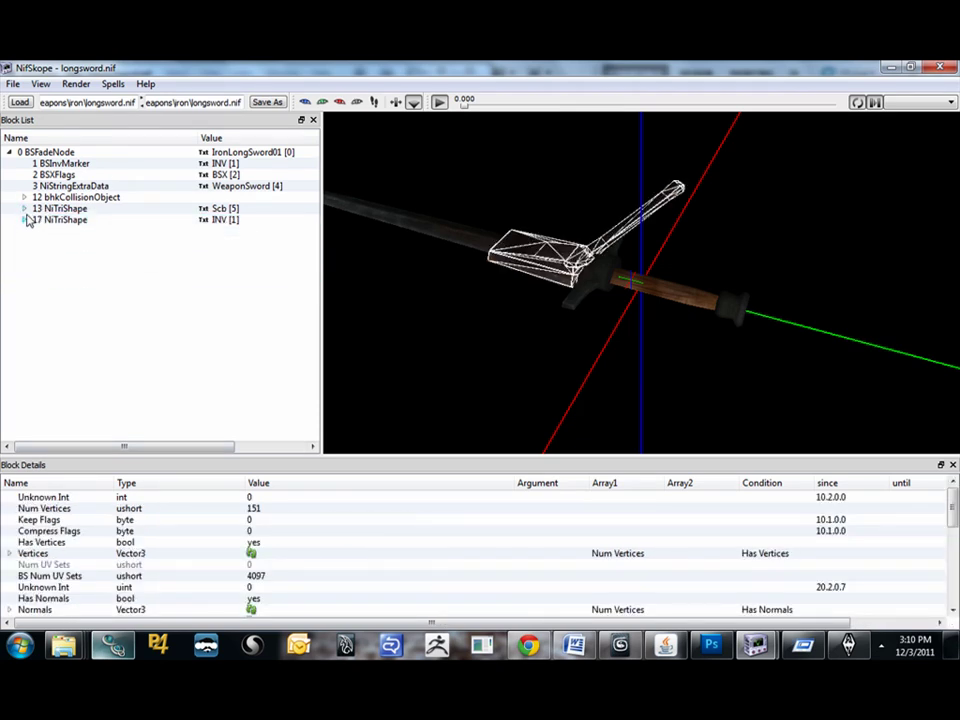
List the root BSFadeNode's Children: 13 (Scb), 17 (INV) and three None slots.
left_click(18, 153)
scroll(193, 534, "down", 5)
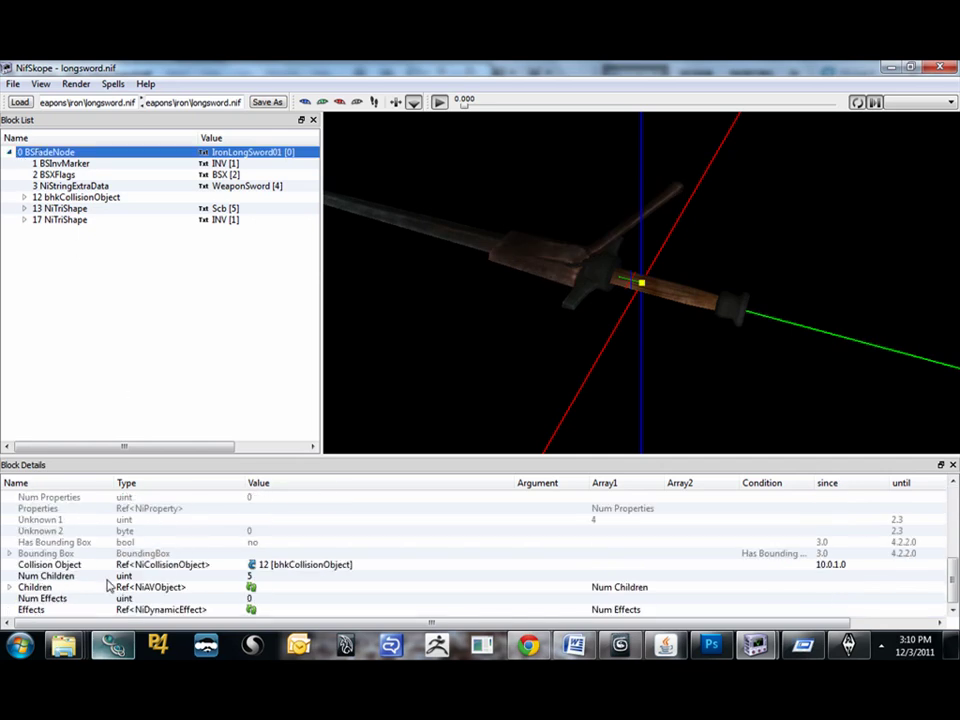
left_click(30, 576)
left_click(9, 587)
scroll(120, 588, "down", 2)
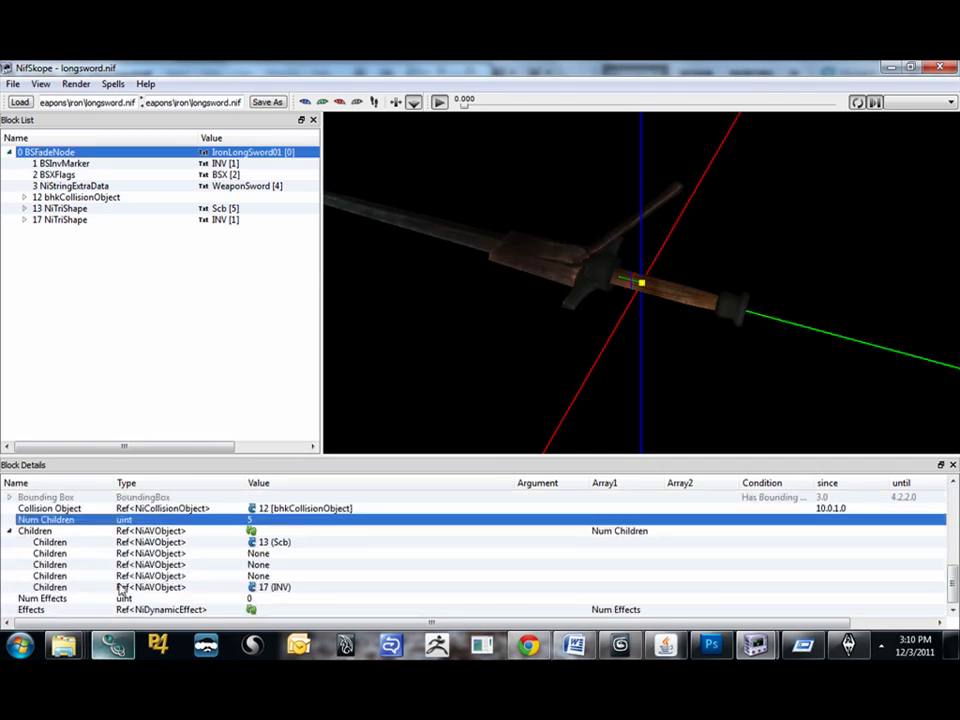
left_click(200, 576)
left_click(230, 588)
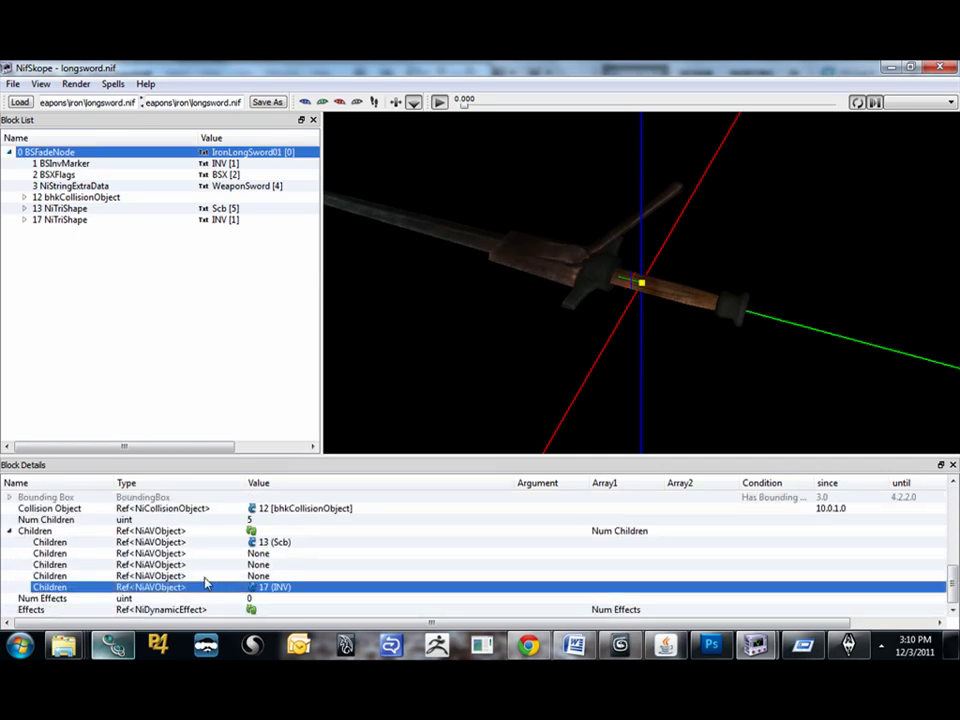
left_click(252, 531)
key("Left")
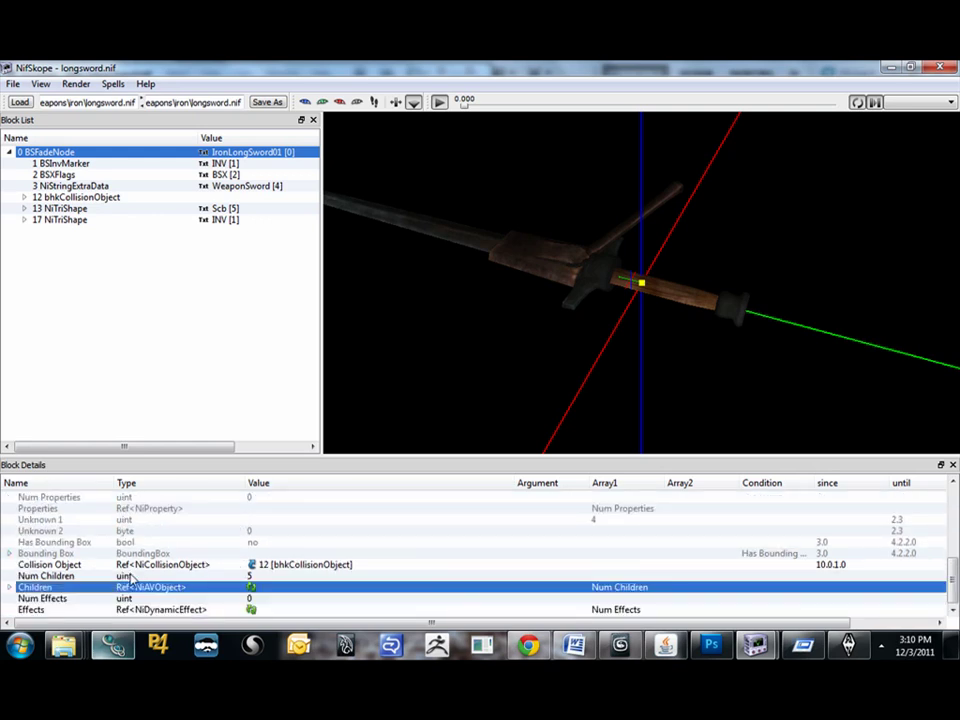
left_click(9, 587)
left_click(8, 587)
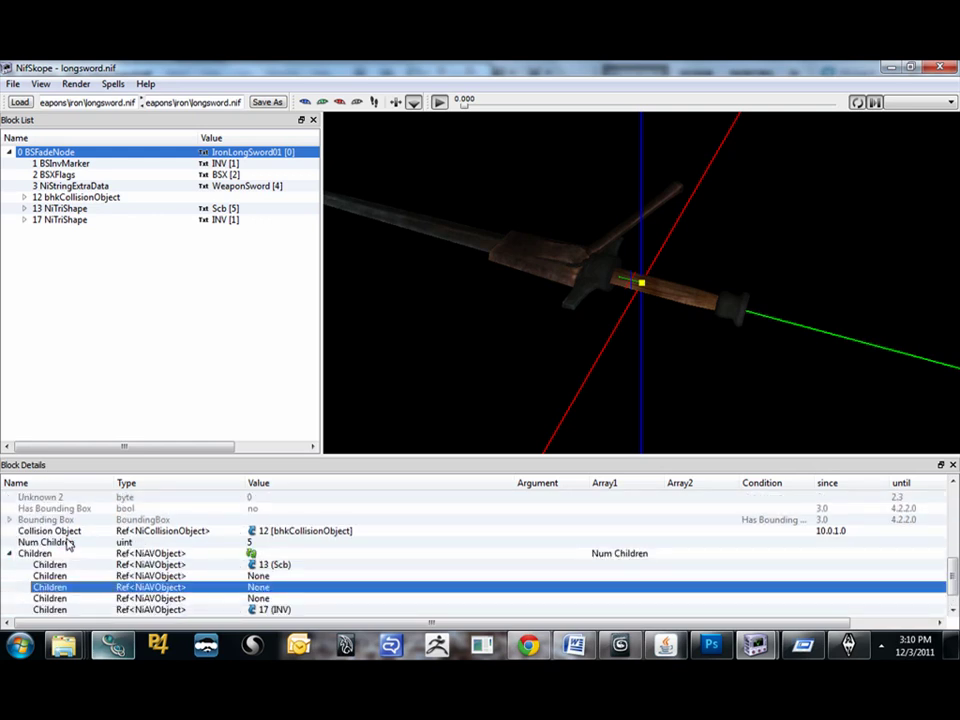
Save the mesh over longsword.nif in the iron weapons folder and switch to Skyrim.
scroll(66, 540, "down", 1)
left_click(13, 84)
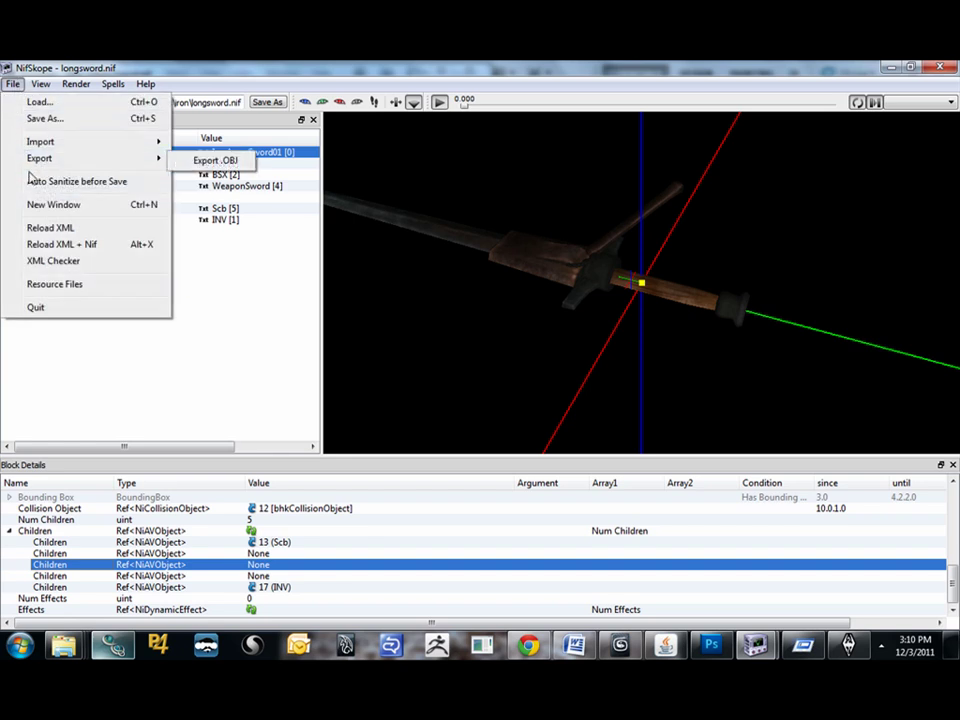
left_click(58, 118)
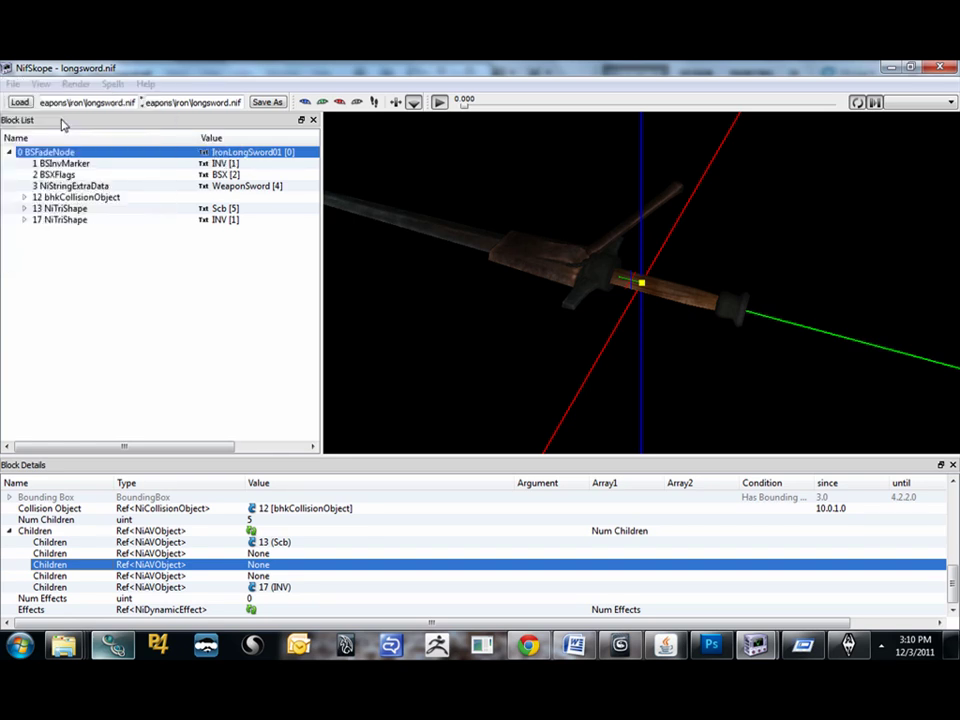
double_click(190, 510)
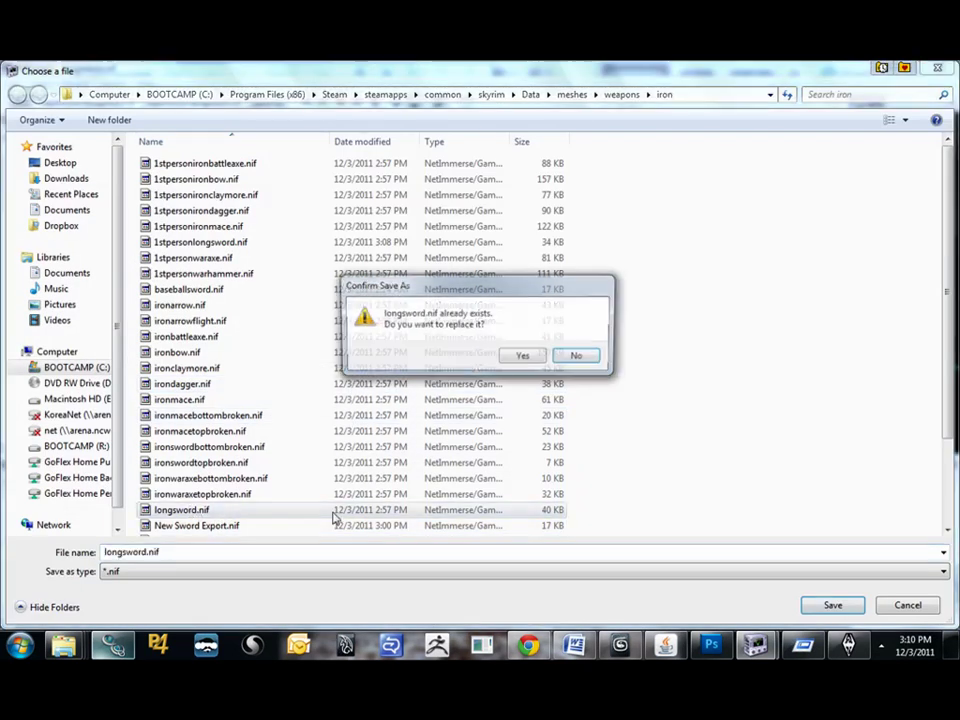
left_click(522, 356)
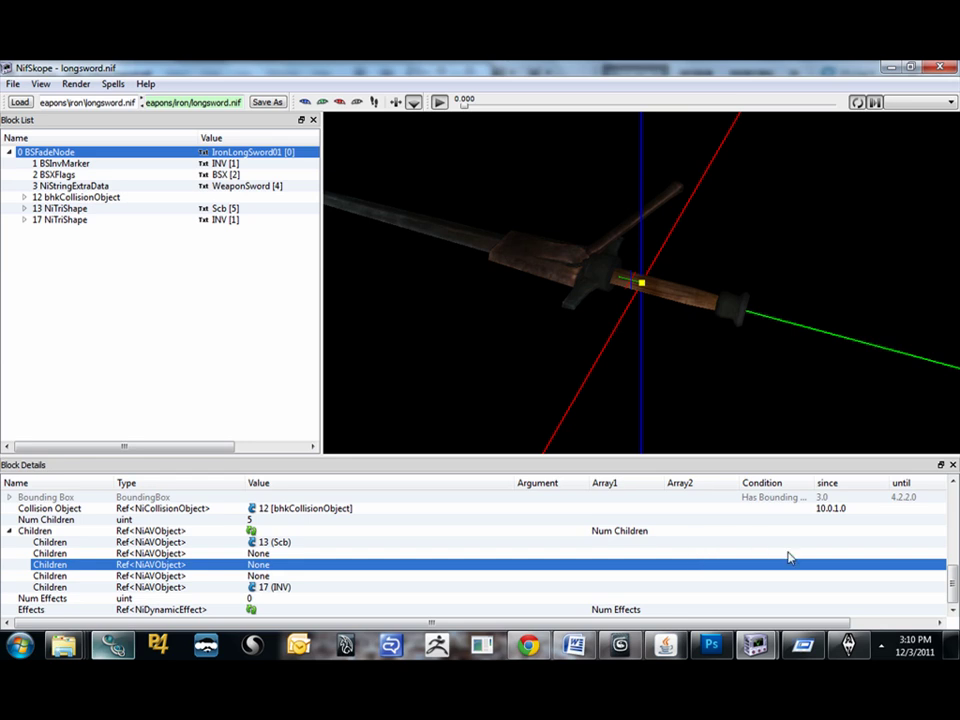
left_click(848, 645)
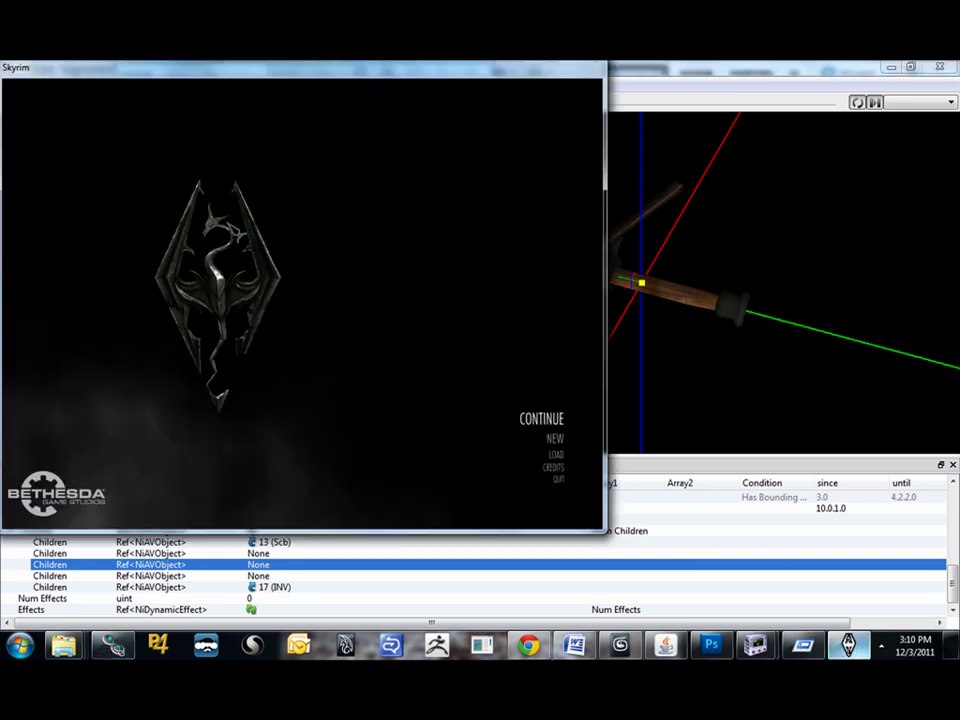
Continue from the last save, draw the longsword and swing it in third person.
left_click(520, 418)
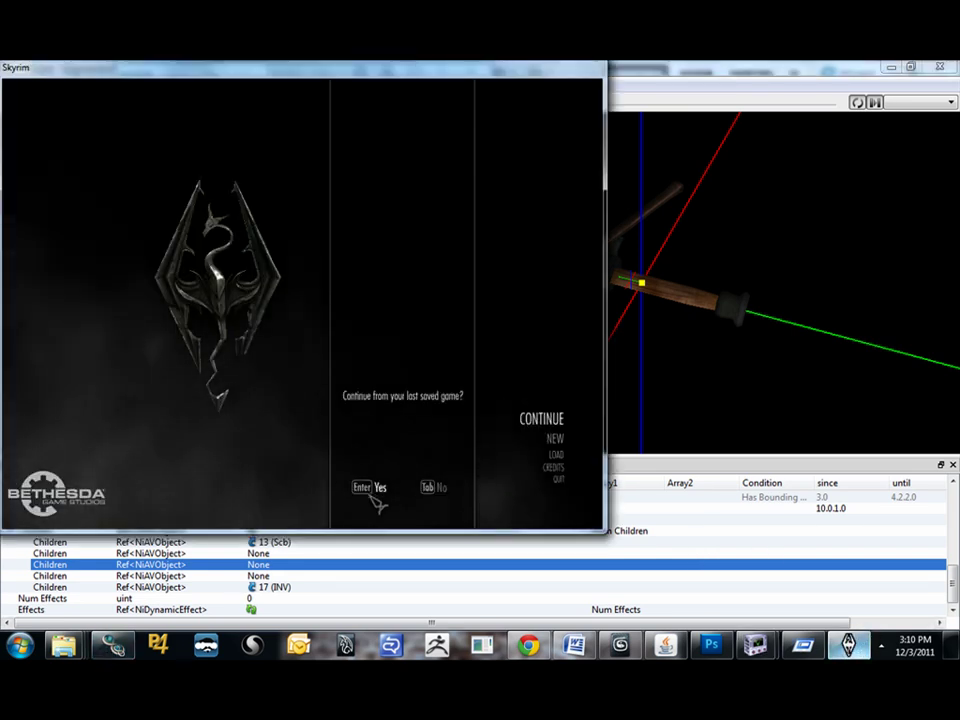
left_click(376, 492)
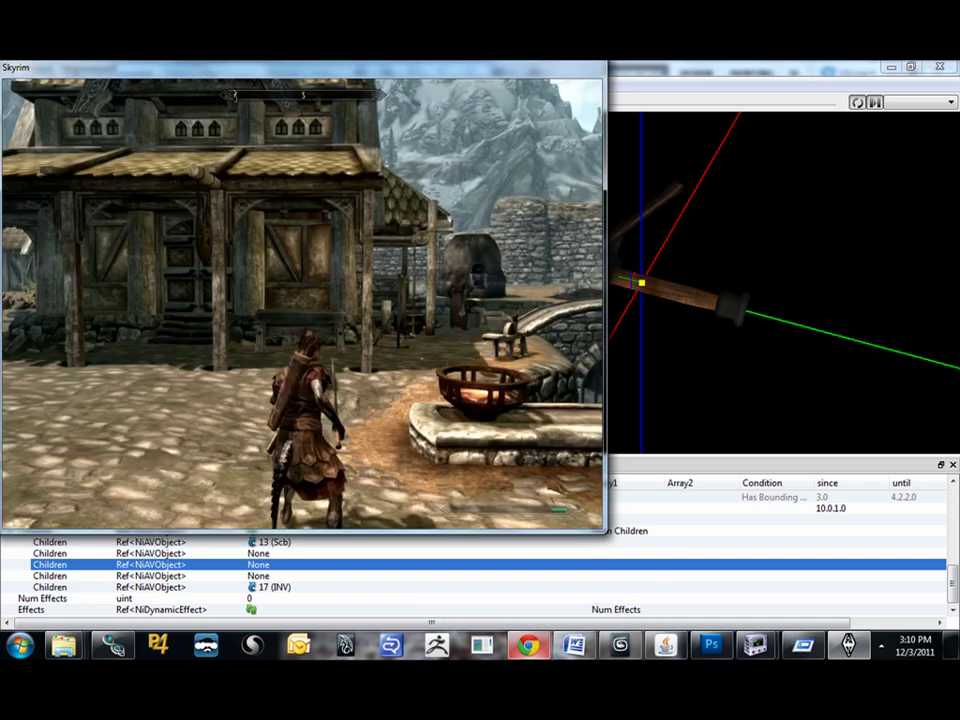
key("r")
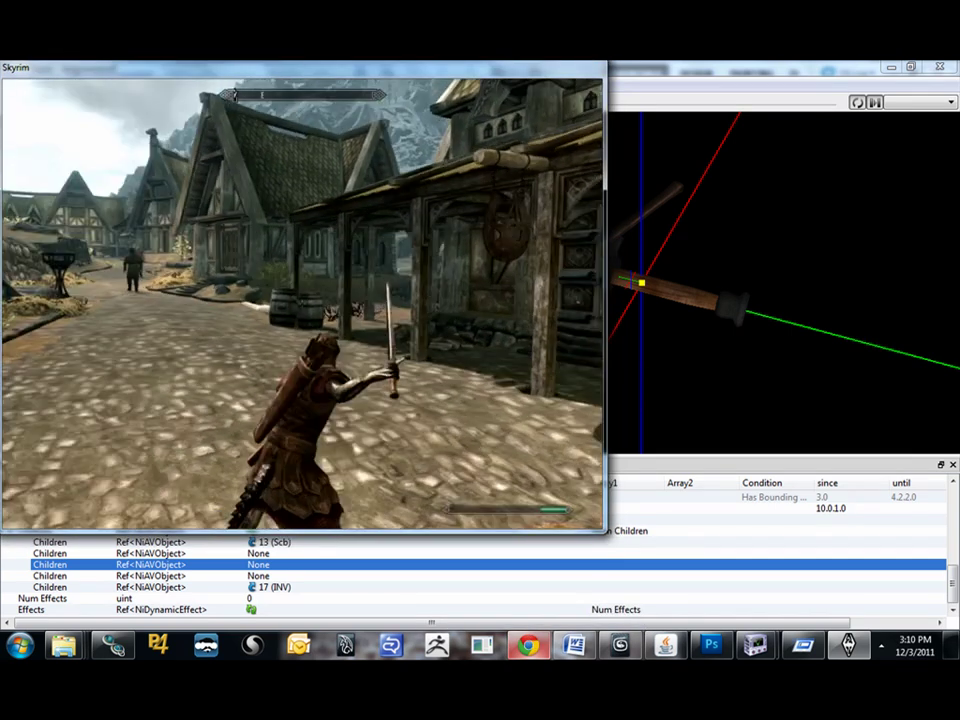
key("w")
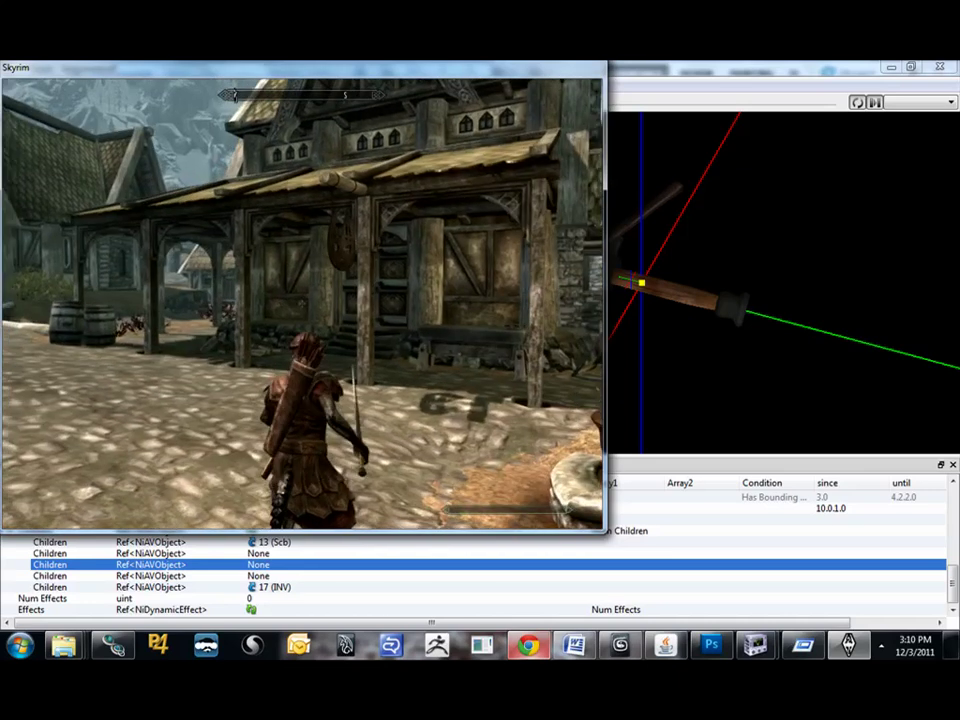
left_click(303, 300)
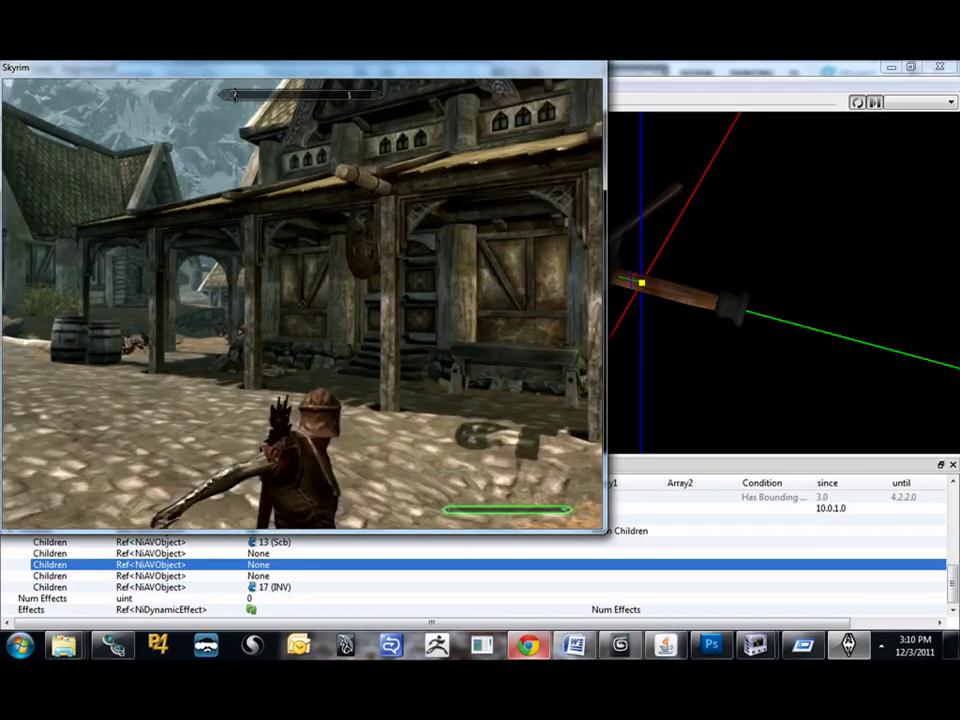
Switch to first-person view, attack with the sword, then sheathe it.
key("f")
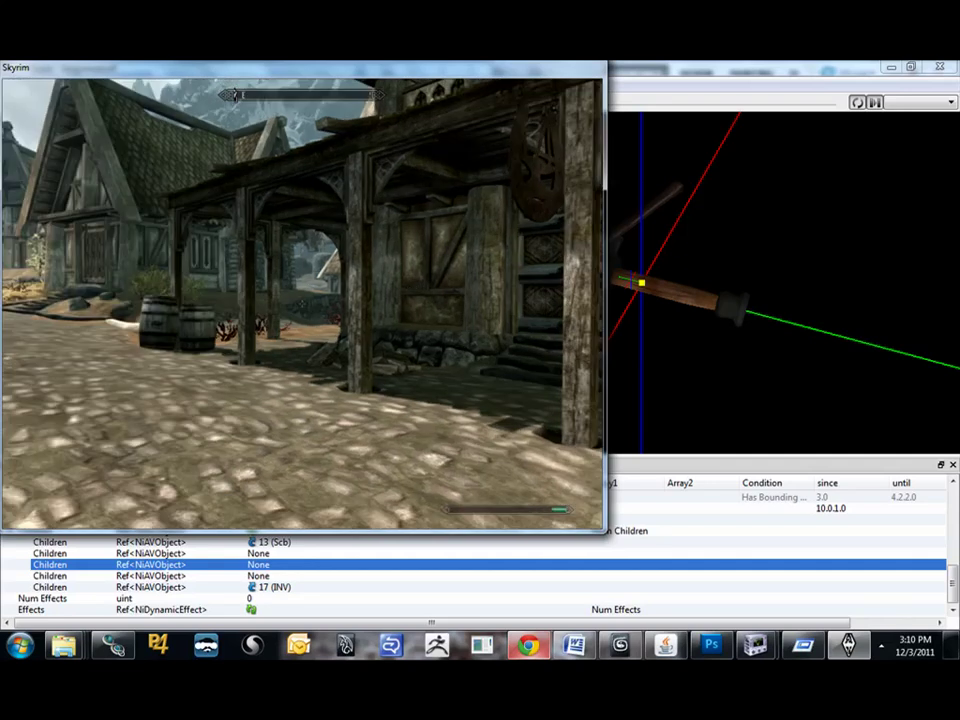
left_click(303, 300)
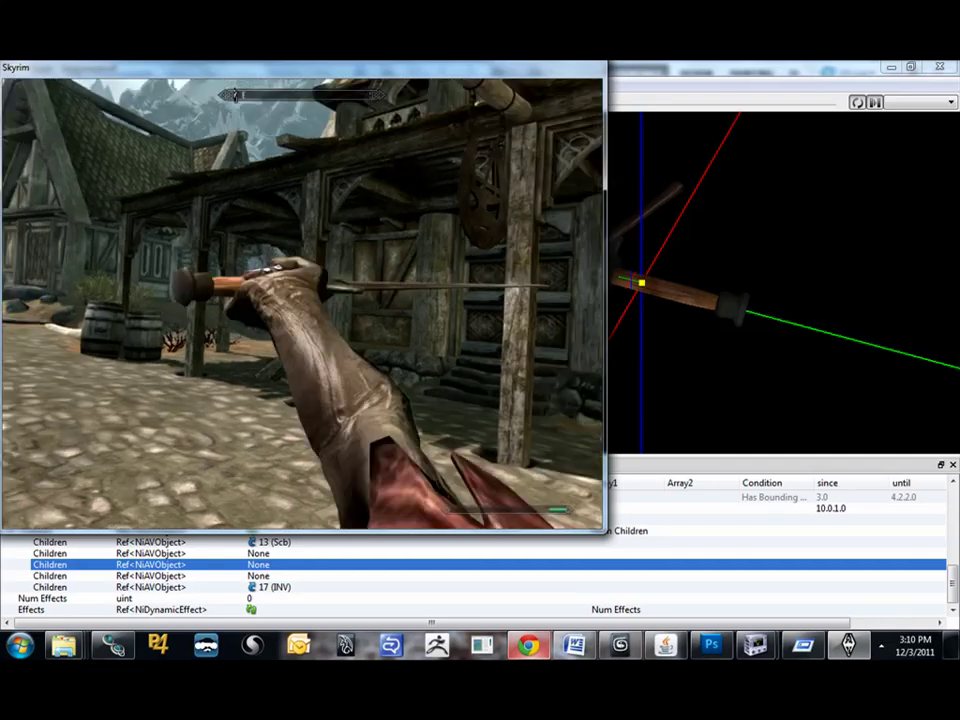
key("r")
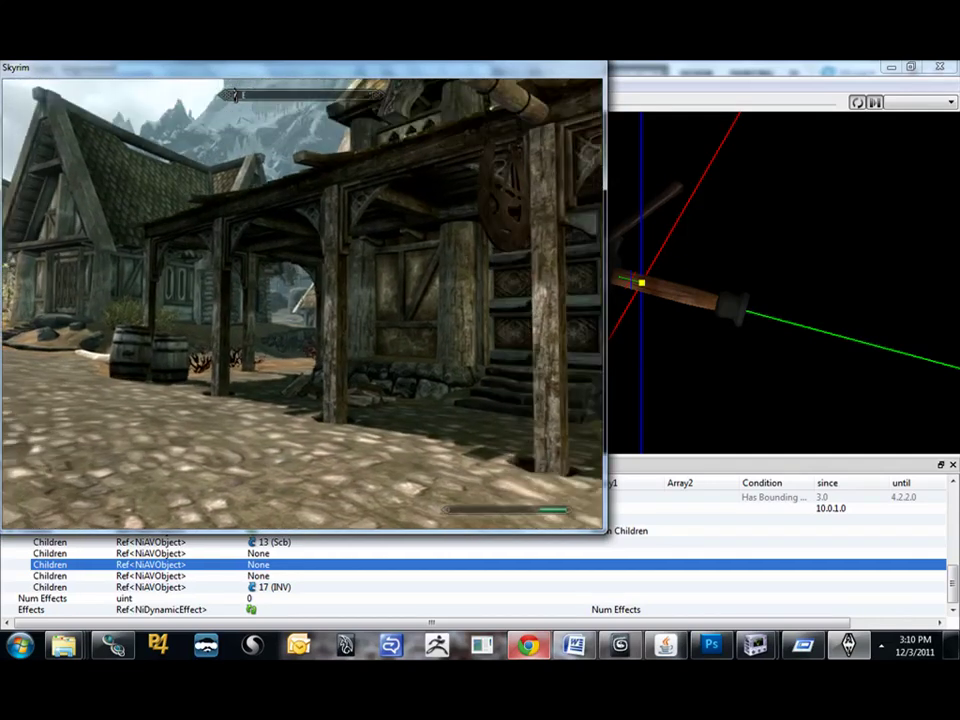